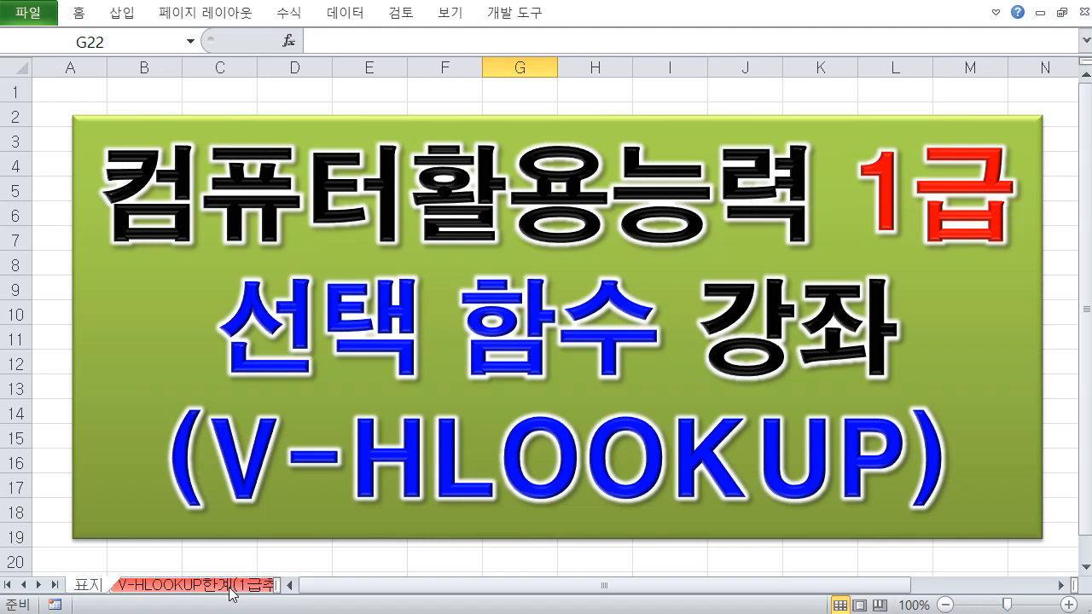
# Step: Open the V-HLOOKUP한계(1급추가) worksheet and select cell G1
pyautogui.click(230, 585)
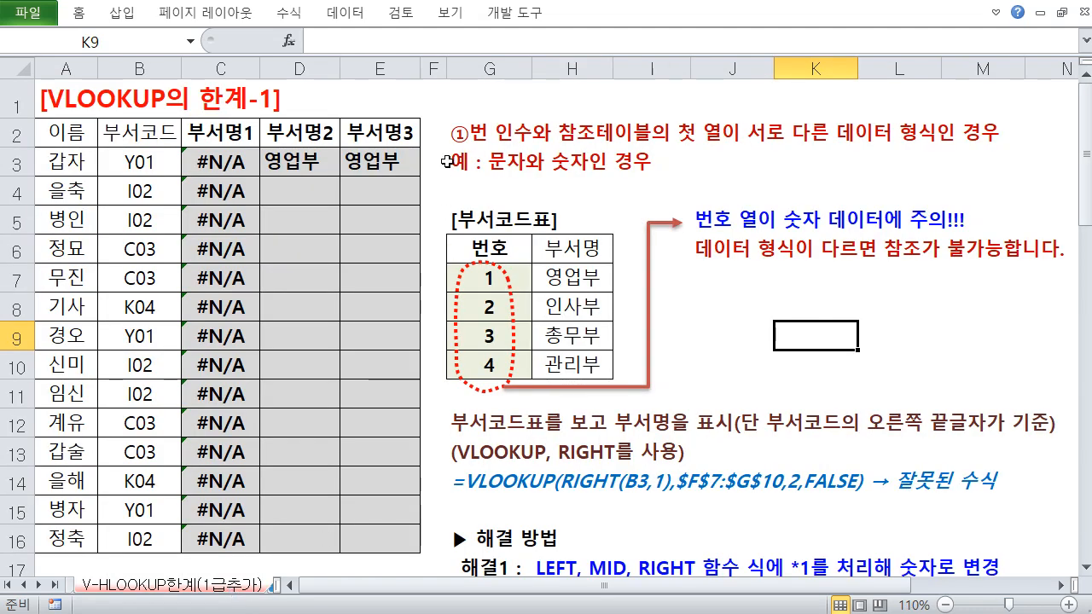
pyautogui.click(474, 104)
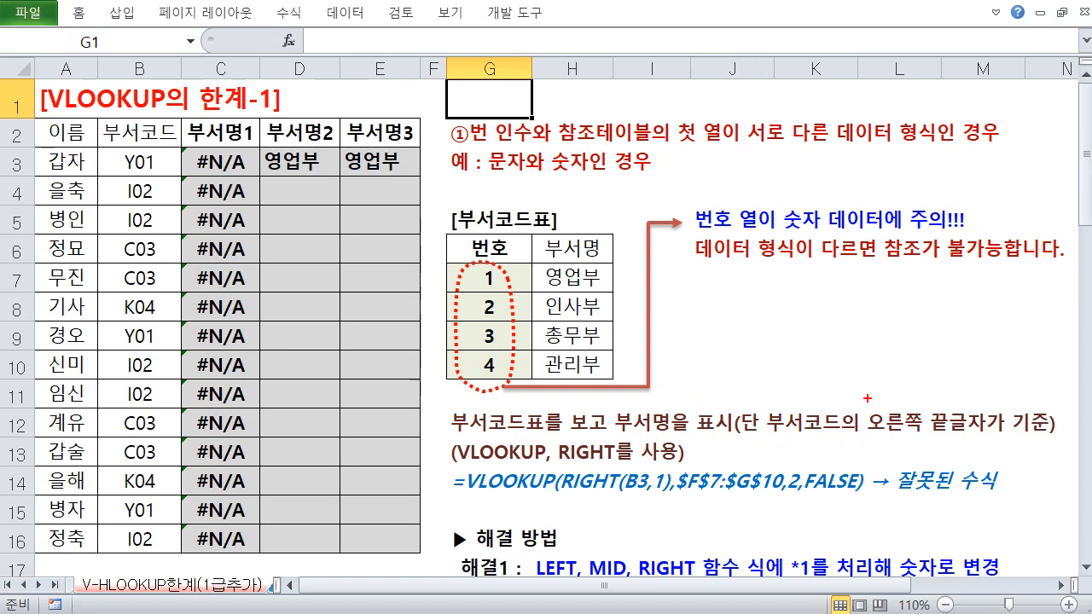
# Step: Box the last-character condition, the 부서코드표 table, the codes' final digits and RIGHT(B3,1) in red, and clear the marks
pyautogui.moveTo(867, 397)
pyautogui.mouseDown()
pyautogui.moveTo(993, 434)
pyautogui.moveTo(1049, 435)
pyautogui.mouseUp()
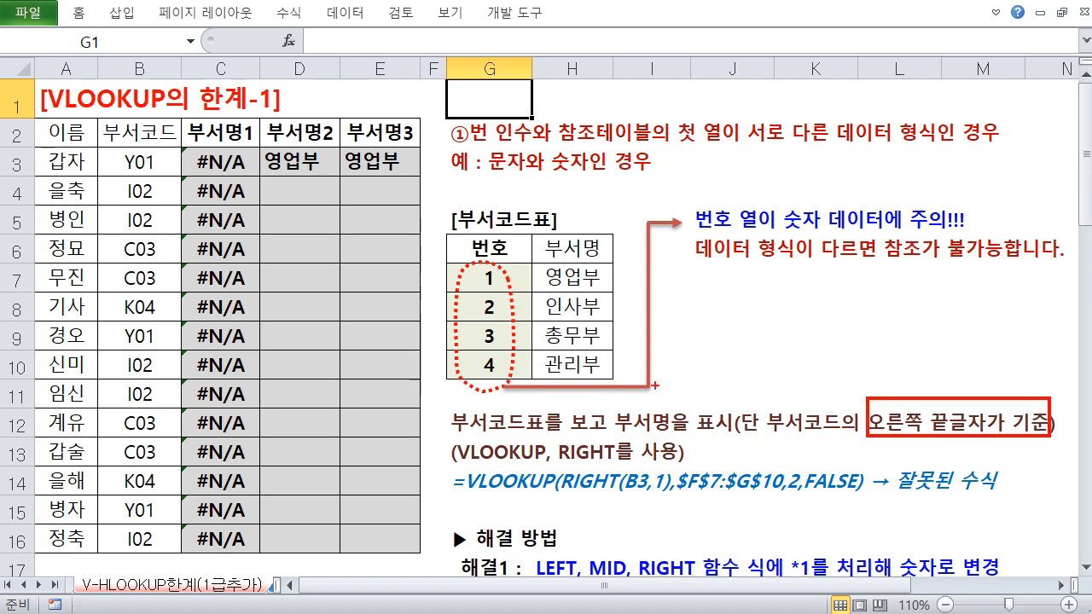
pyautogui.moveTo(450, 228)
pyautogui.mouseDown()
pyautogui.moveTo(614, 361)
pyautogui.moveTo(614, 377)
pyautogui.mouseUp()
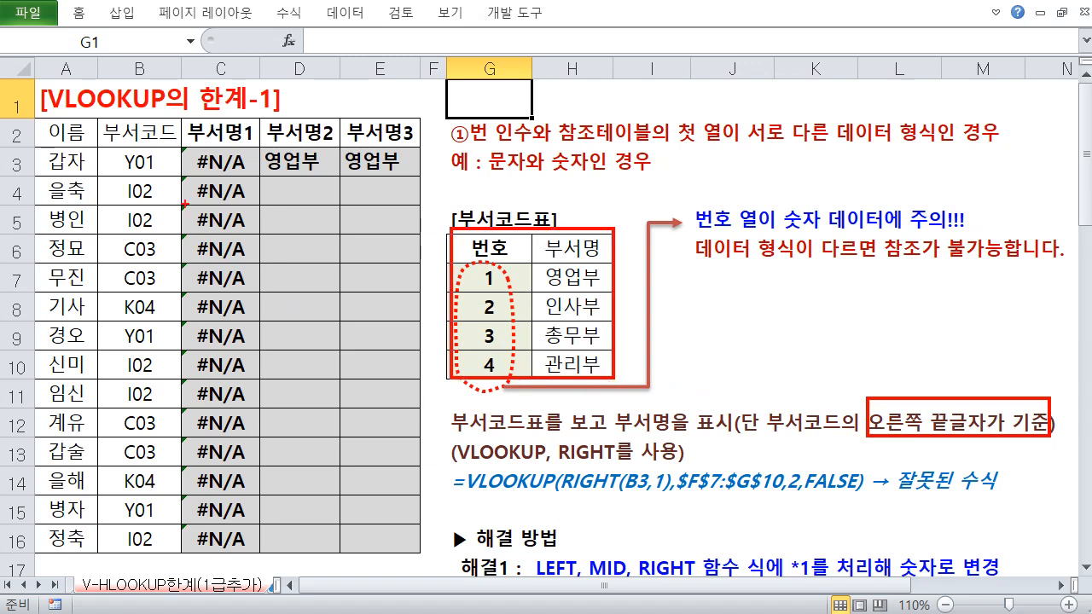
pyautogui.moveTo(145, 146)
pyautogui.mouseDown()
pyautogui.moveTo(171, 380)
pyautogui.moveTo(157, 552)
pyautogui.mouseUp()
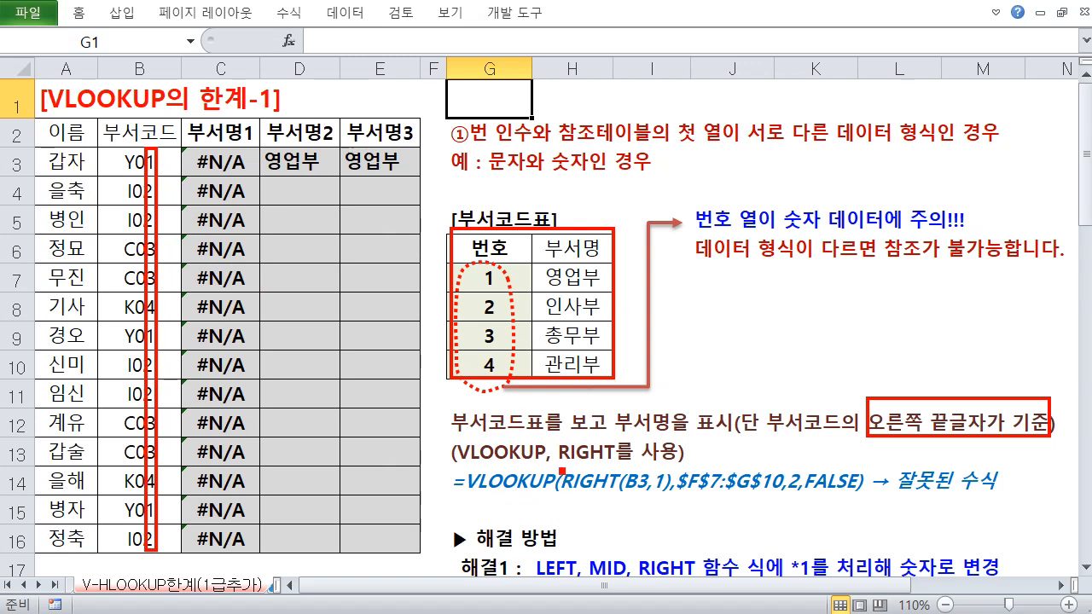
pyautogui.moveTo(559, 470); pyautogui.dragTo(671, 495)
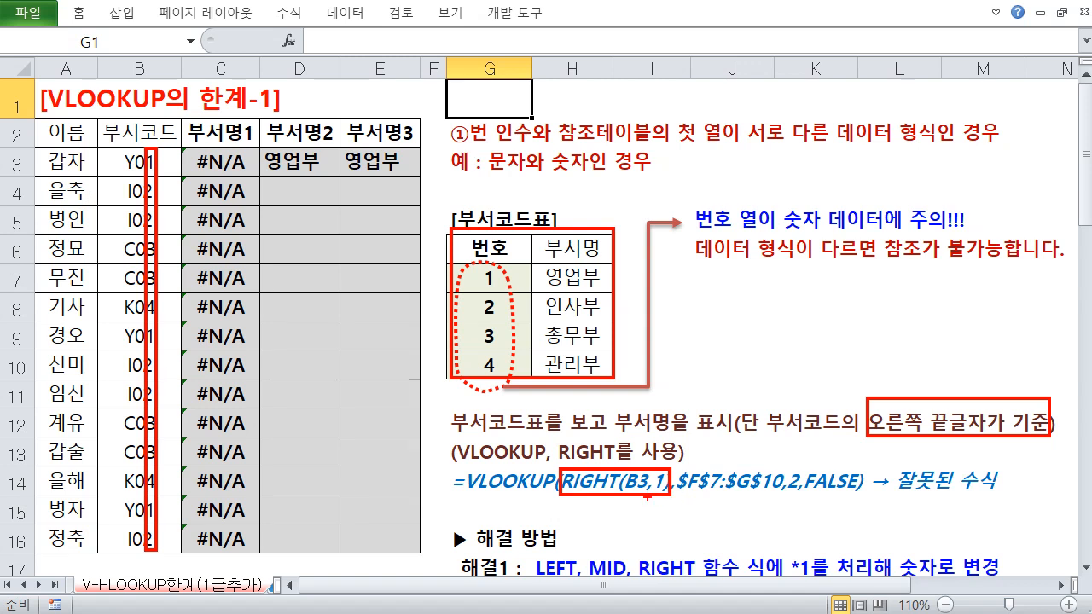
pyautogui.press('Escape')
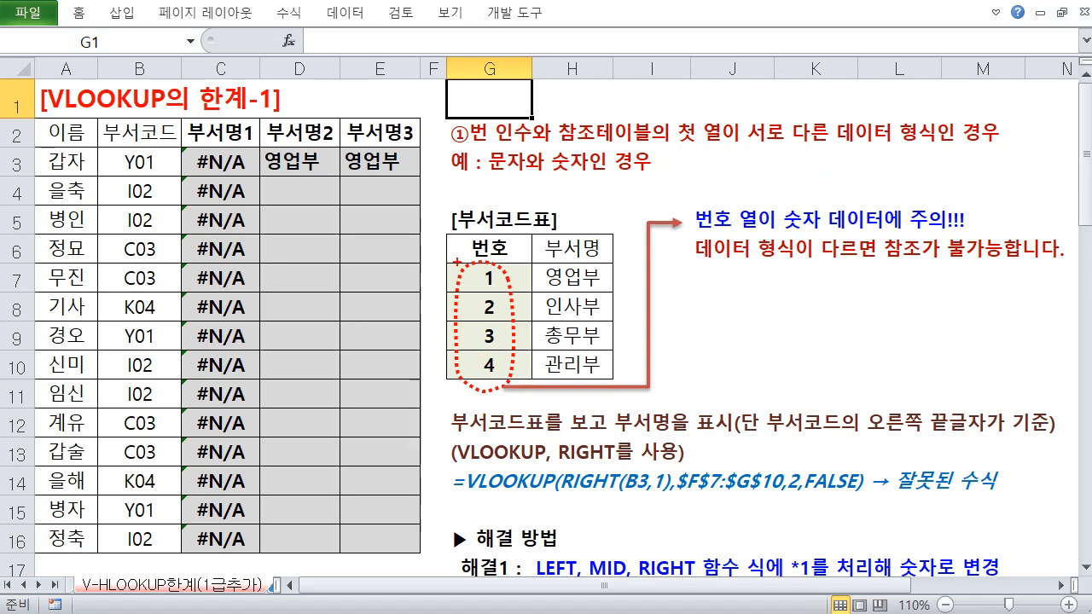
# Step: Box the 번호 values and RIGHT(B3,1) in red, annotate the number column with an arrow and a cross, and clear the marks
pyautogui.moveTo(457, 261); pyautogui.dragTo(515, 381)
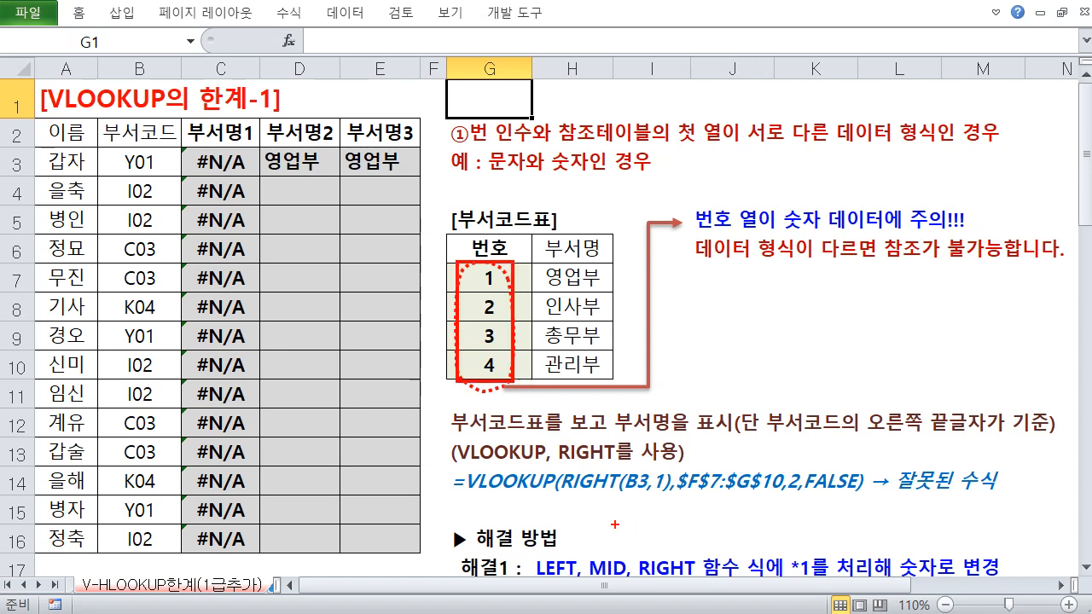
pyautogui.moveTo(559, 467)
pyautogui.mouseDown()
pyautogui.moveTo(628, 498)
pyautogui.moveTo(673, 498)
pyautogui.mouseUp()
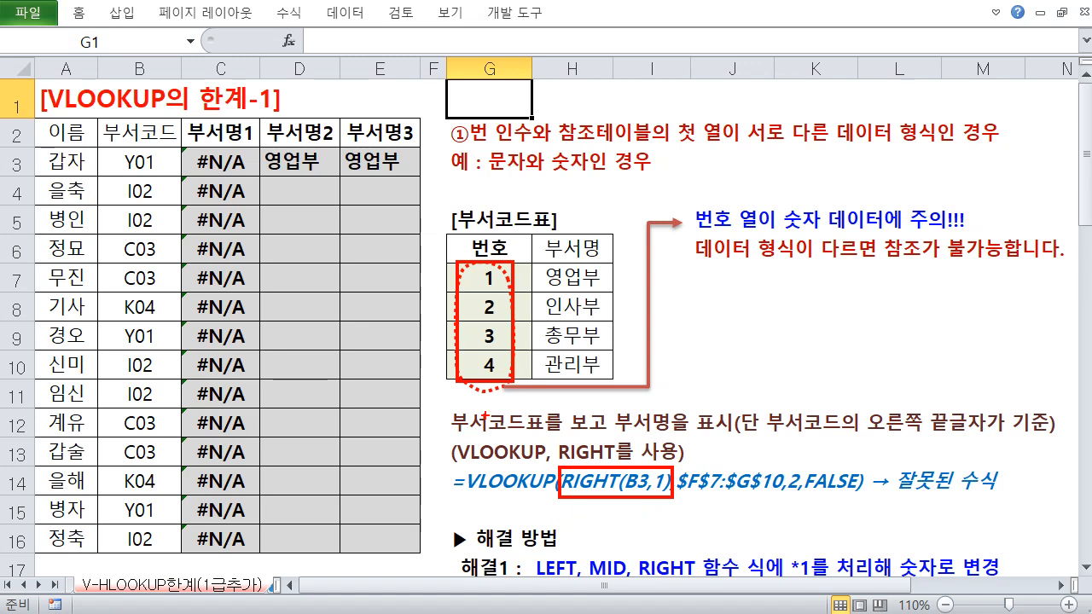
pyautogui.moveTo(401, 321)
pyautogui.mouseDown()
pyautogui.moveTo(465, 321)
pyautogui.moveTo(414, 309)
pyautogui.mouseUp()
pyautogui.moveTo(383, 323)
pyautogui.mouseDown()
pyautogui.moveTo(364, 337)
pyautogui.moveTo(388, 338)
pyautogui.moveTo(367, 344)
pyautogui.moveTo(398, 347)
pyautogui.mouseUp()
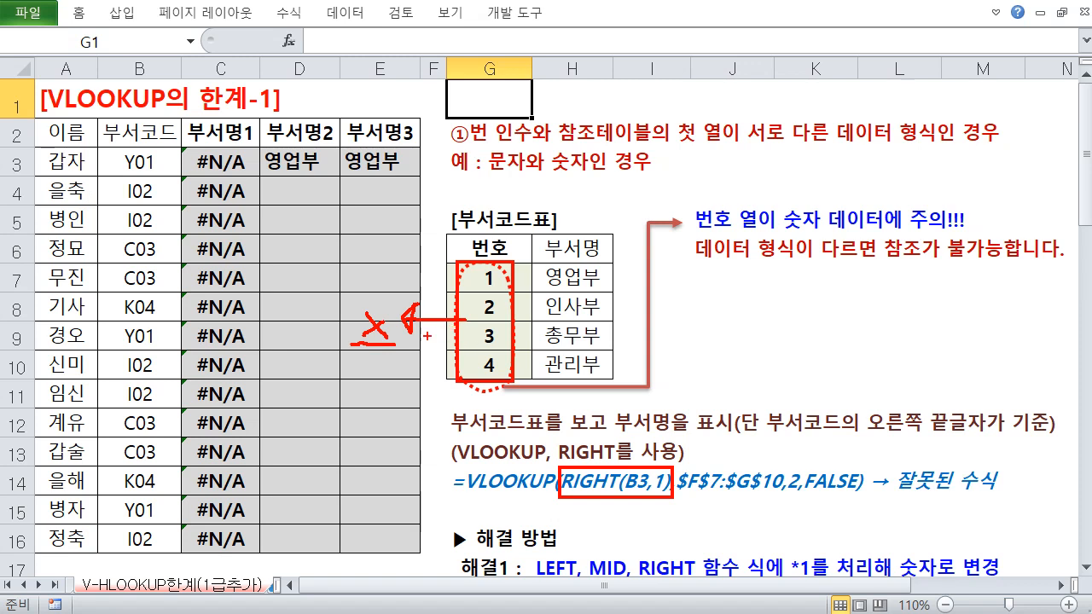
pyautogui.moveTo(403, 359)
pyautogui.mouseDown()
pyautogui.moveTo(386, 372)
pyautogui.moveTo(421, 362)
pyautogui.moveTo(435, 382)
pyautogui.mouseUp()
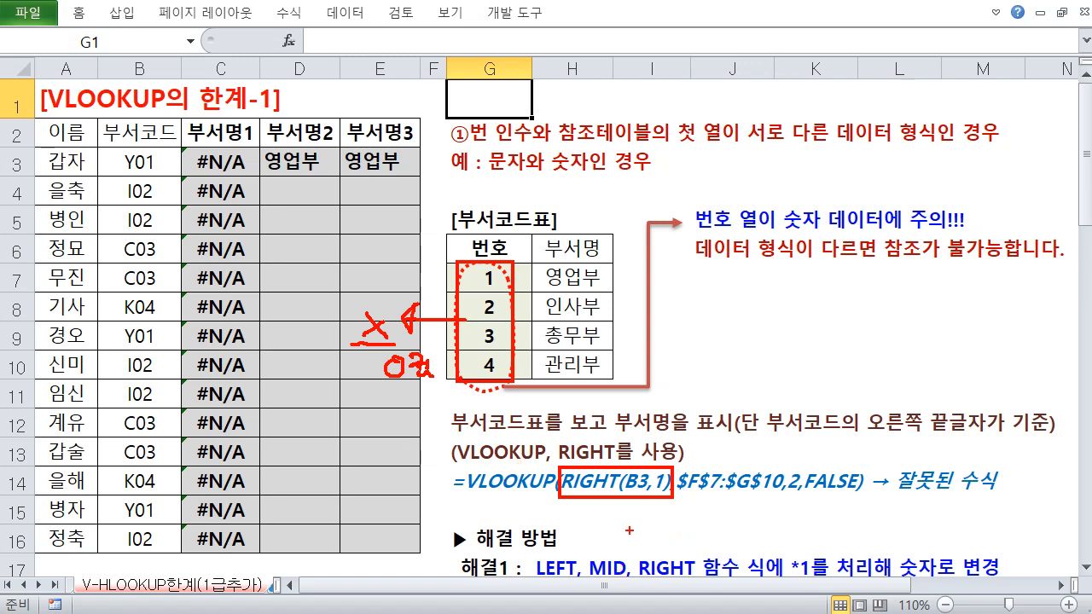
pyautogui.press('Escape')
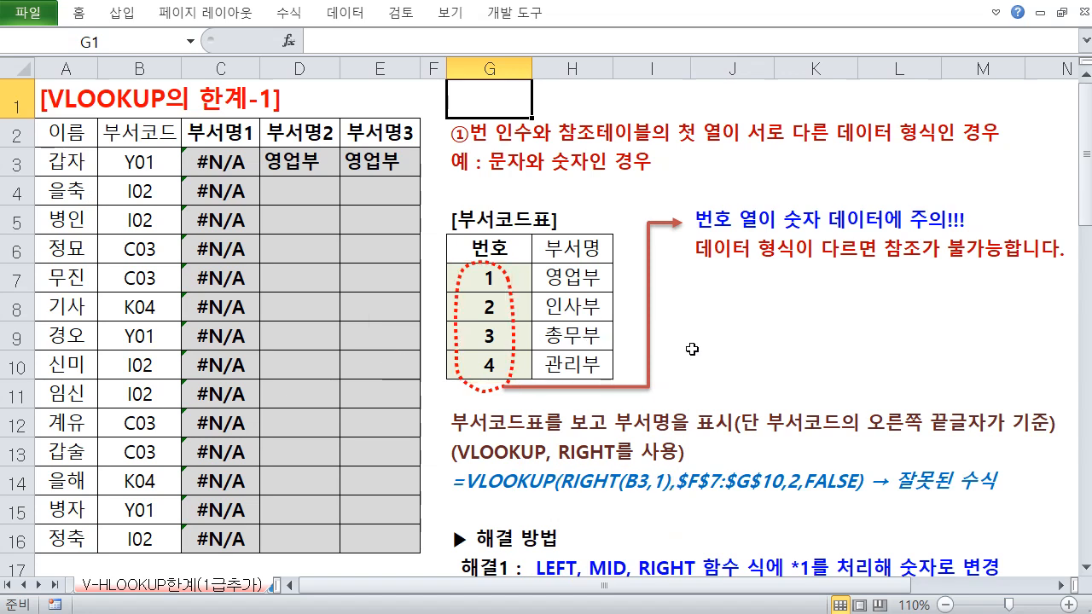
# Step: Examine the 부서명2 VLOOKUP formula in D3, especially the *1 appended to RIGHT(B3,1)
pyautogui.click(761, 370)
pyautogui.scroll(-1, 737, 364)
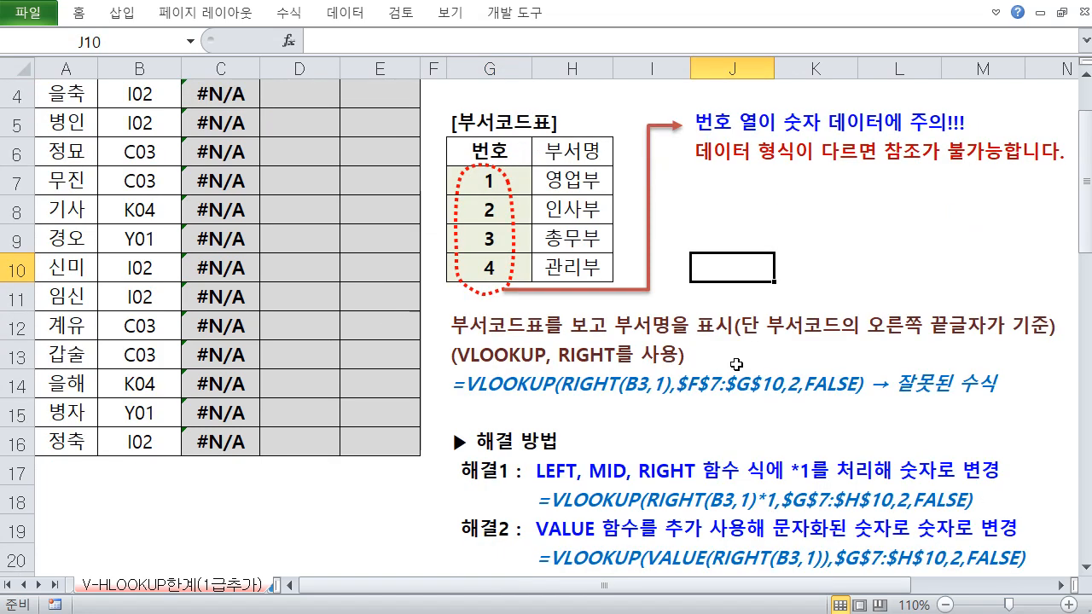
pyautogui.scroll(-1, 736, 364)
pyautogui.scroll(2, 736, 365)
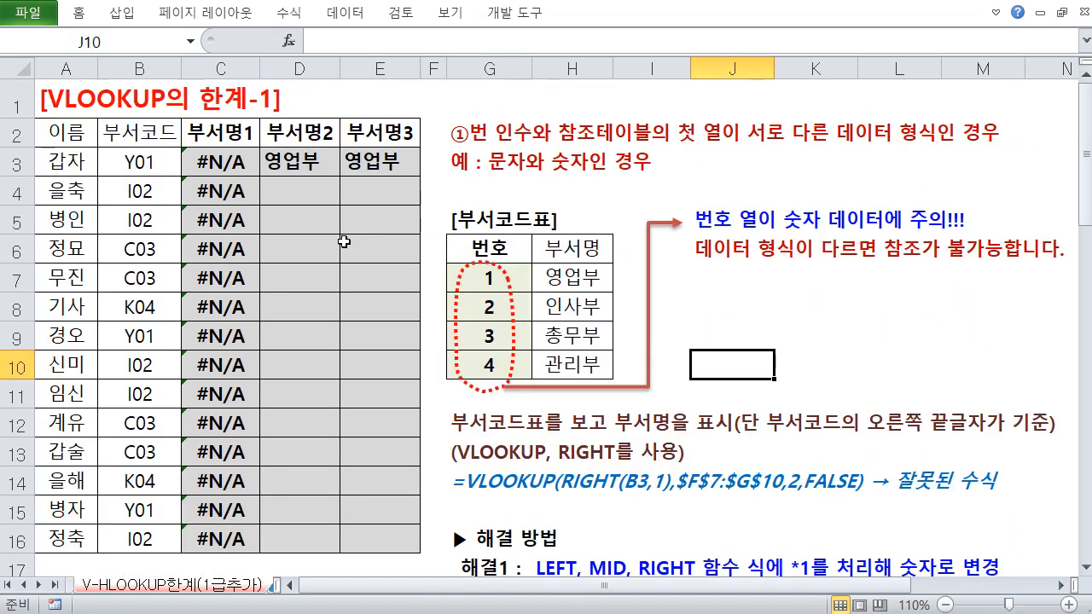
pyautogui.doubleClick(313, 167)
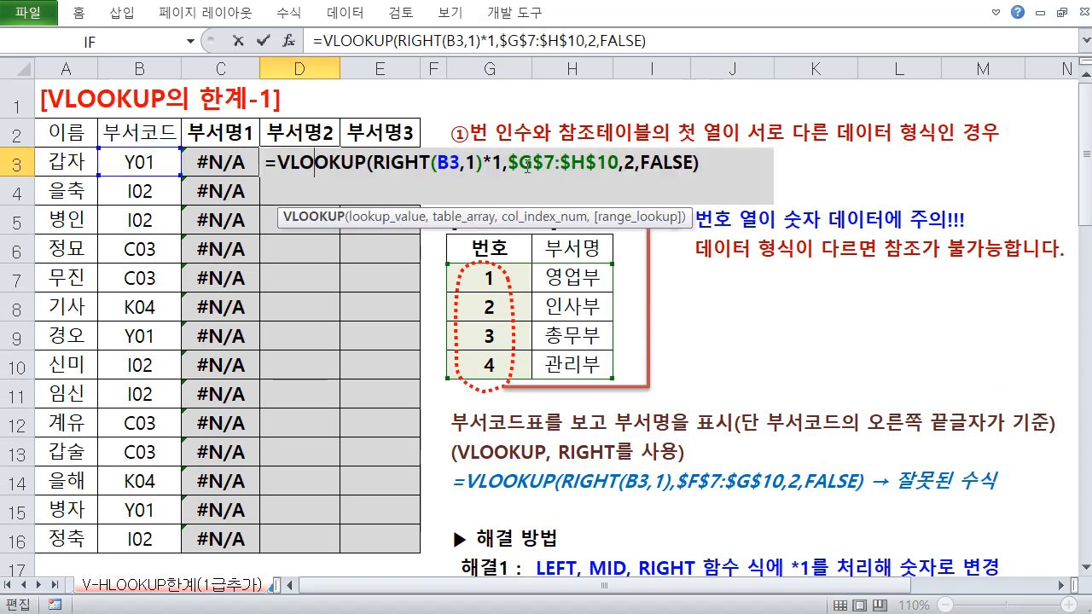
pyautogui.moveTo(483, 162); pyautogui.dragTo(503, 162)
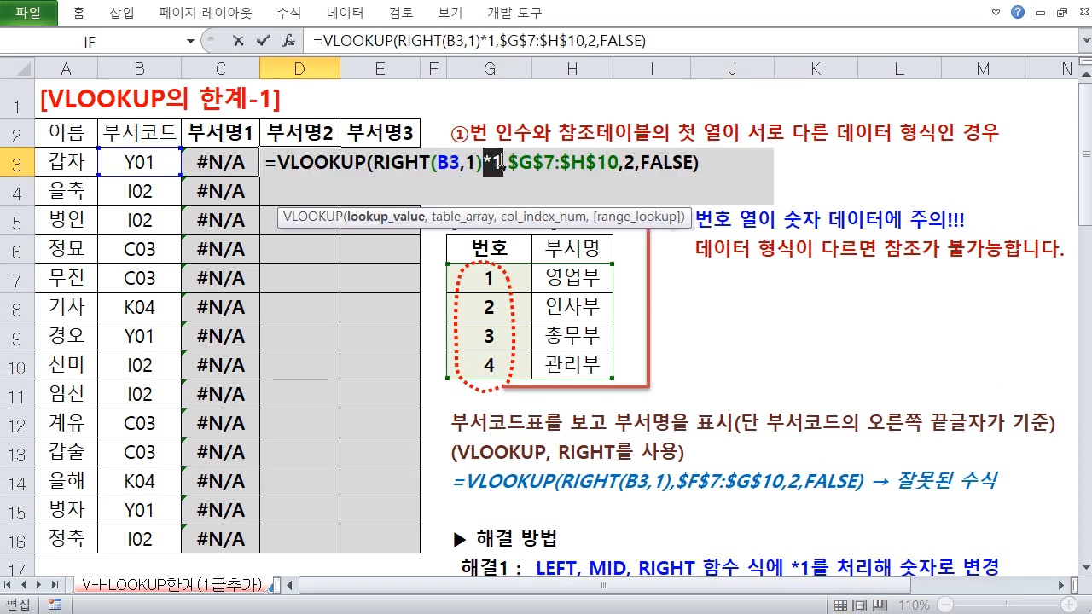
pyautogui.click(485, 159)
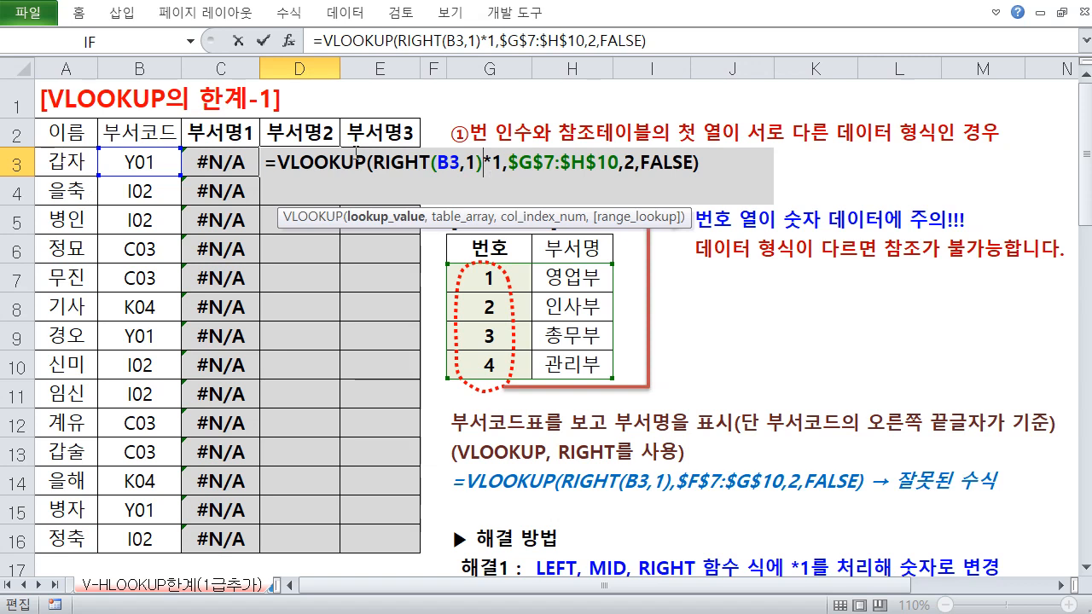
pyautogui.press('Return')
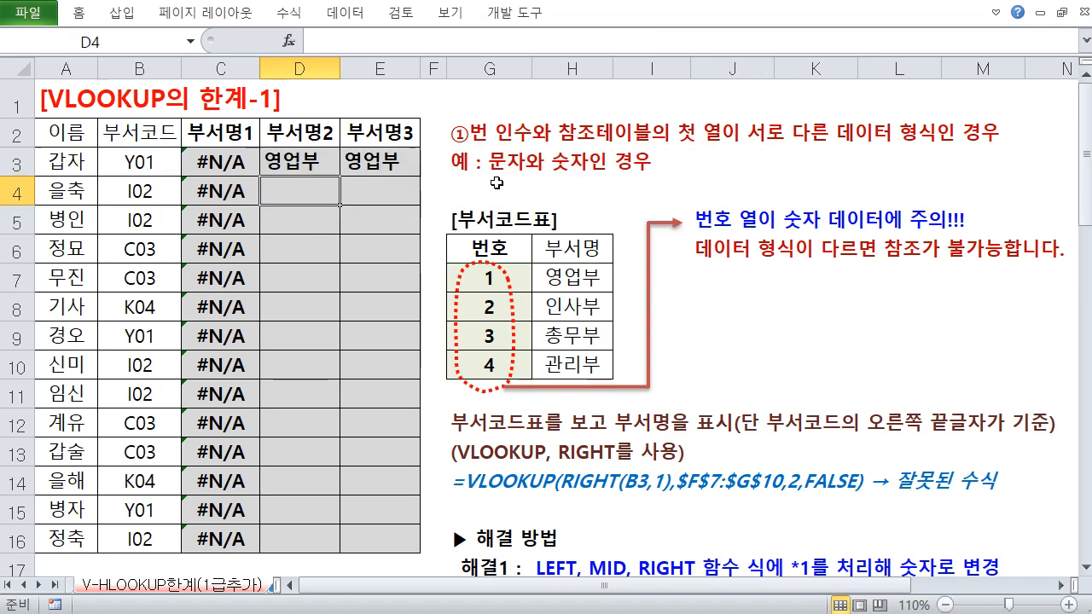
# Step: Mark the function parts of the 해결1 and 해결2 formulas in red, link the two with an arrow, and clear the marks
pyautogui.scroll(-2, 731, 346)
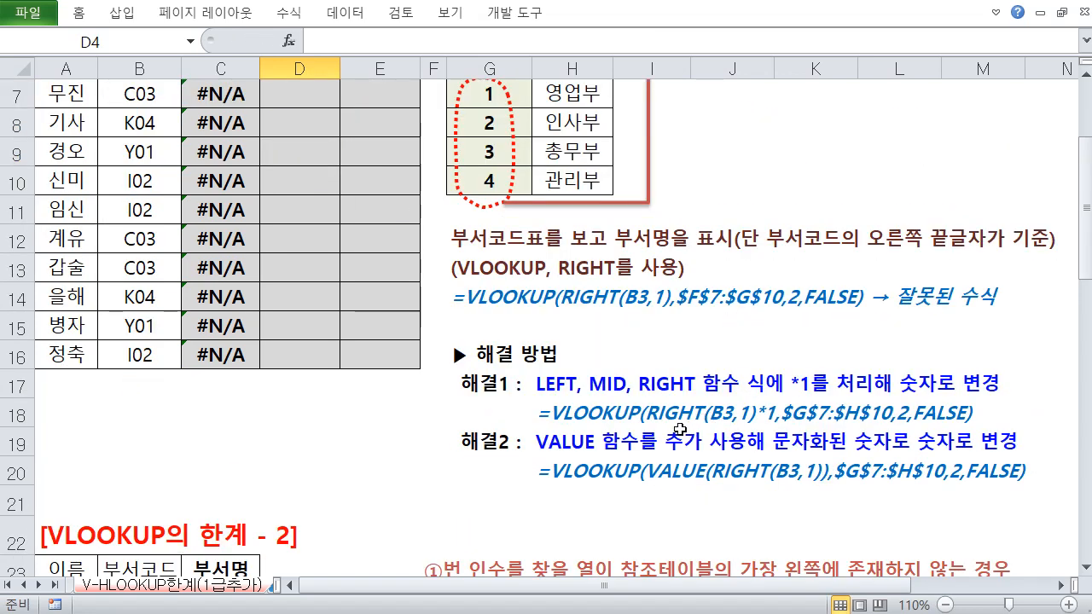
pyautogui.moveTo(543, 399); pyautogui.dragTo(703, 425)
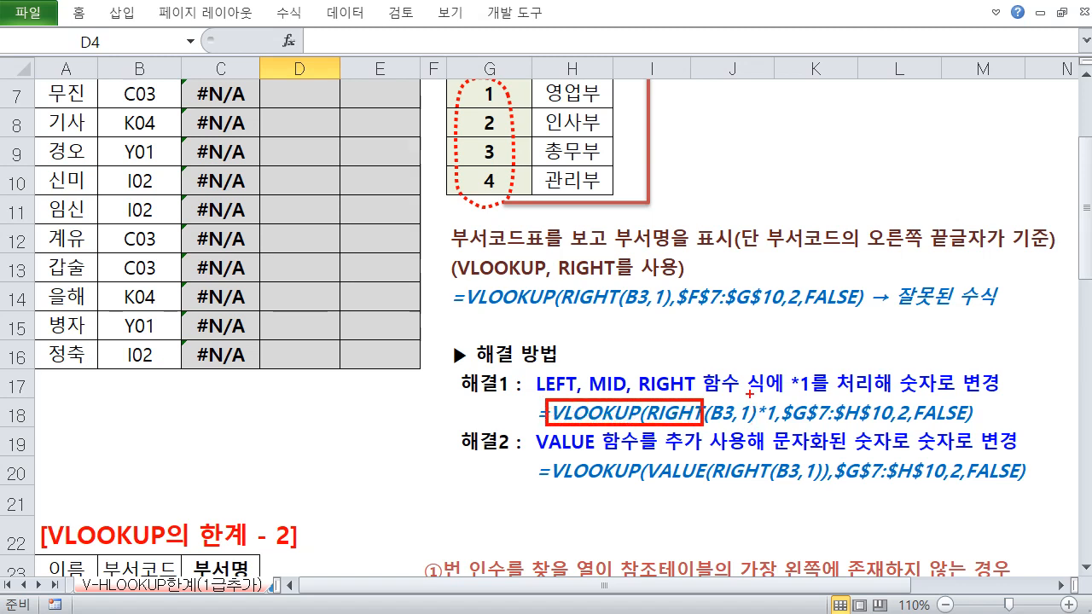
pyautogui.moveTo(748, 389); pyautogui.dragTo(760, 374)
pyautogui.moveTo(647, 456); pyautogui.dragTo(705, 485)
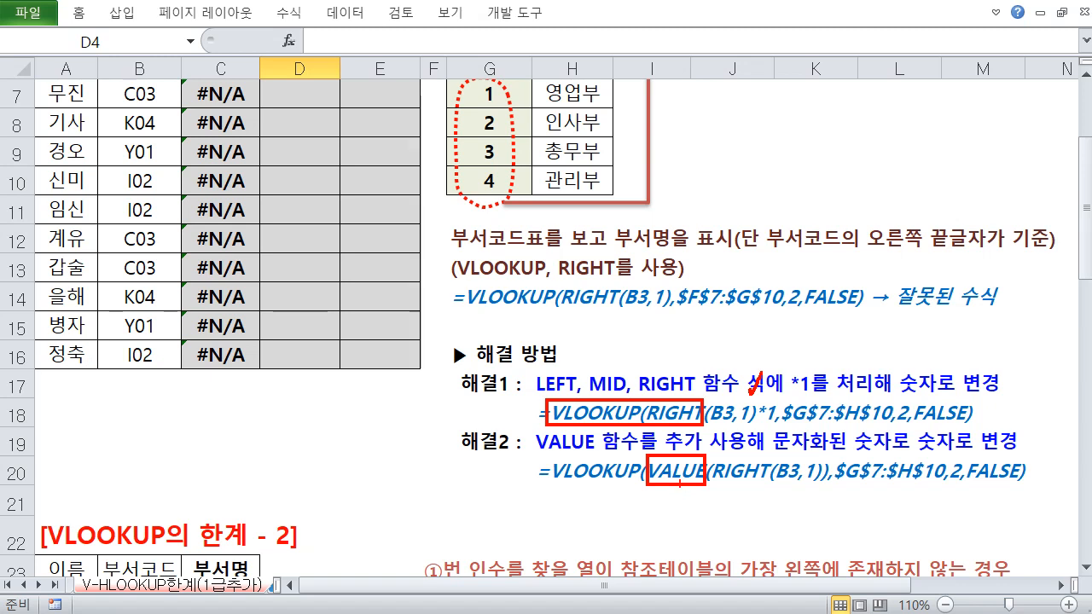
pyautogui.moveTo(549, 457); pyautogui.dragTo(643, 488)
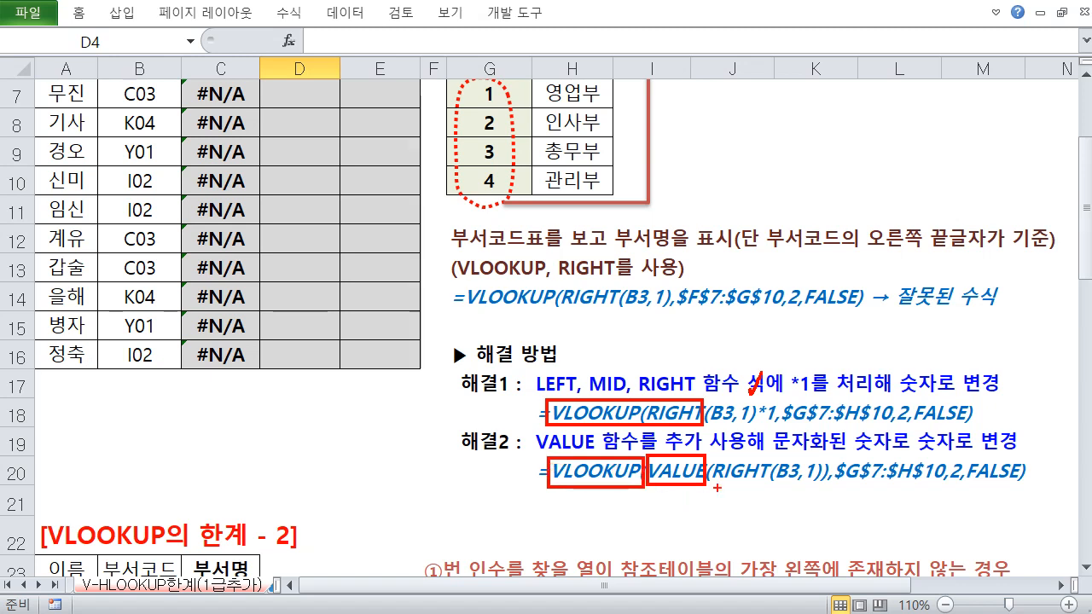
pyautogui.moveTo(709, 457)
pyautogui.mouseDown()
pyautogui.moveTo(777, 489)
pyautogui.moveTo(825, 490)
pyautogui.mouseUp()
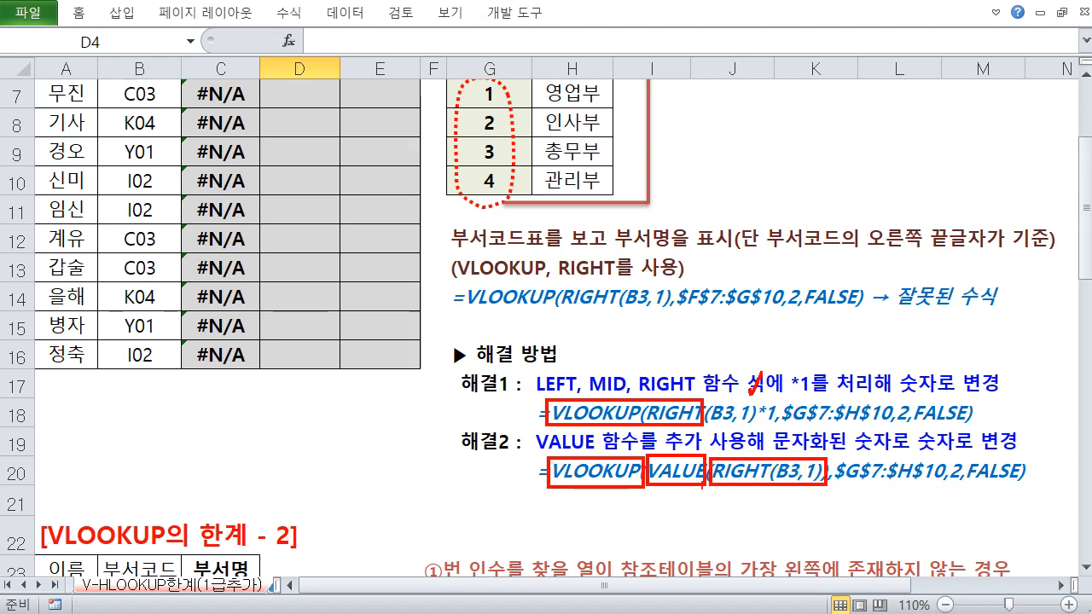
pyautogui.moveTo(698, 488)
pyautogui.mouseDown()
pyautogui.moveTo(675, 512)
pyautogui.moveTo(696, 512)
pyautogui.moveTo(570, 535)
pyautogui.moveTo(542, 413)
pyautogui.moveTo(541, 426)
pyautogui.mouseUp()
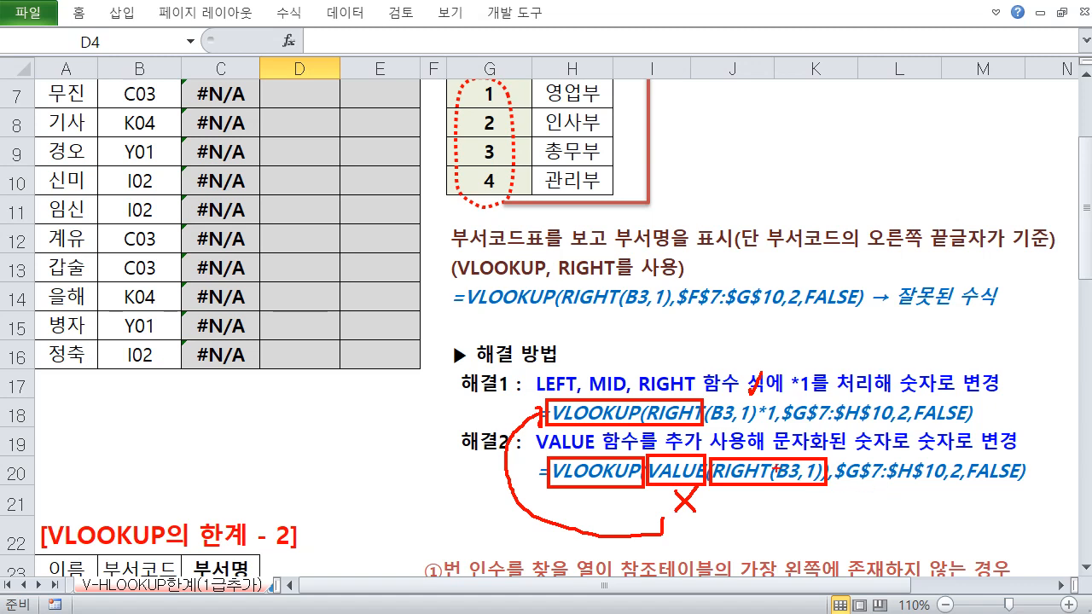
pyautogui.press('Escape')
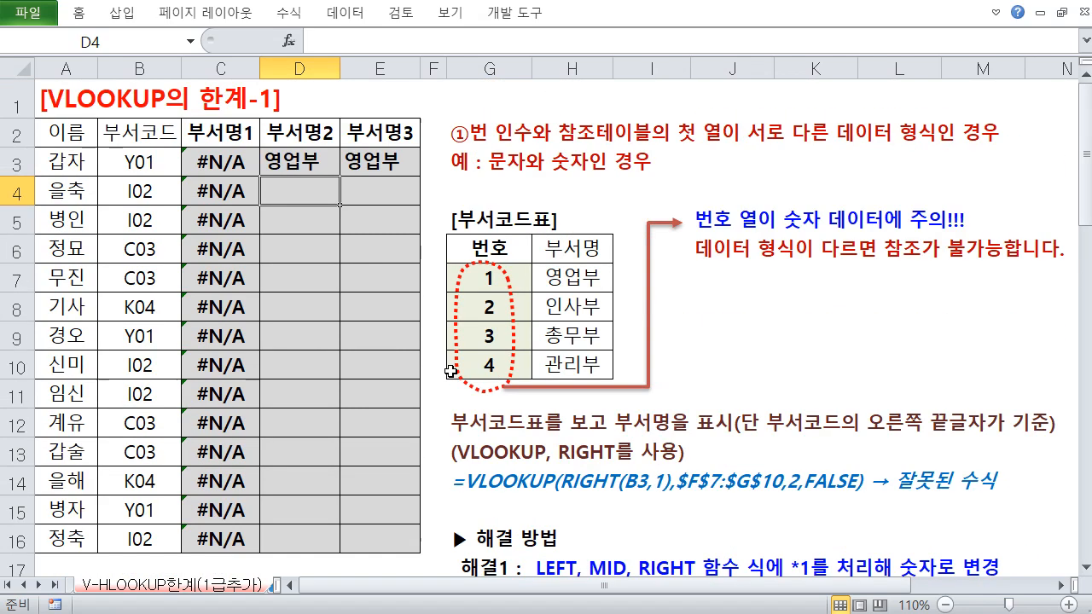
# Step: Undo the column changes that placed a copied 부서코드 column before 부서명 in the [VLOOKUP의 한계 - 2] table
pyautogui.scroll(2, 465, 380)
pyautogui.scroll(-5, 537, 367)
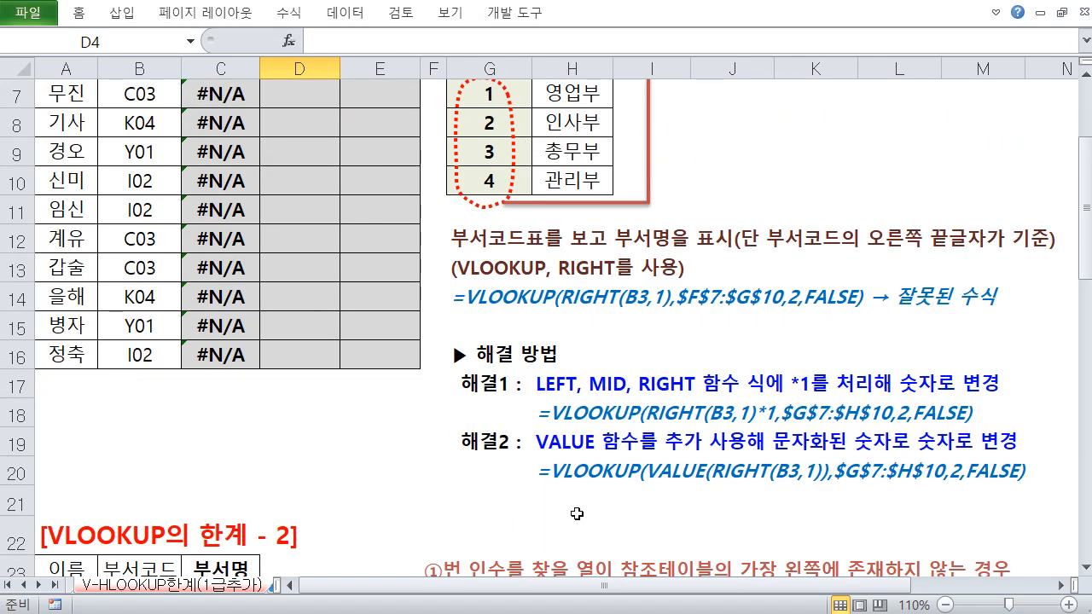
pyautogui.scroll(-1, 542, 415)
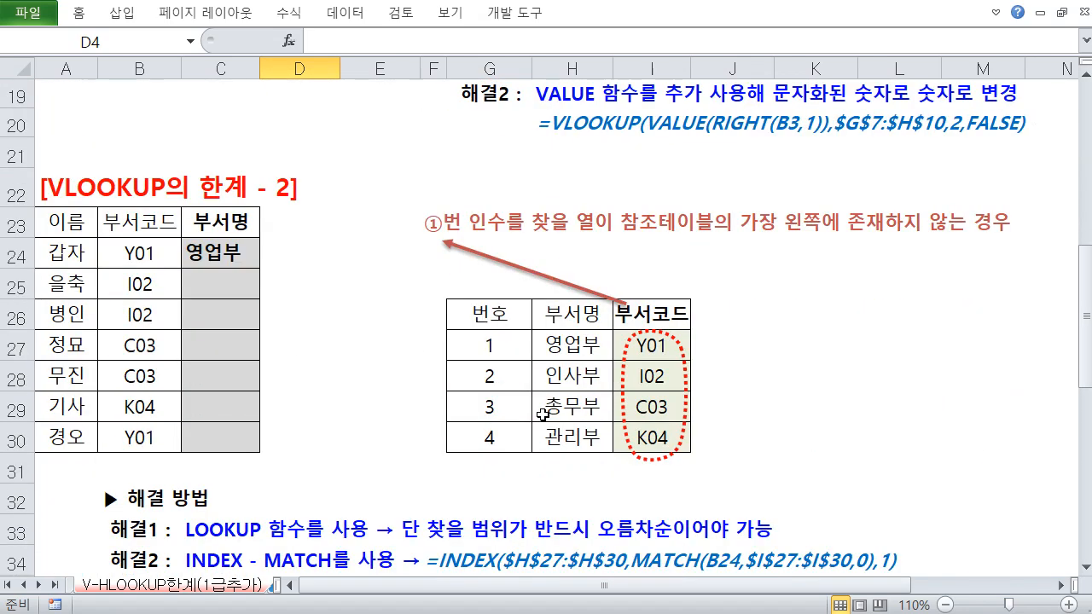
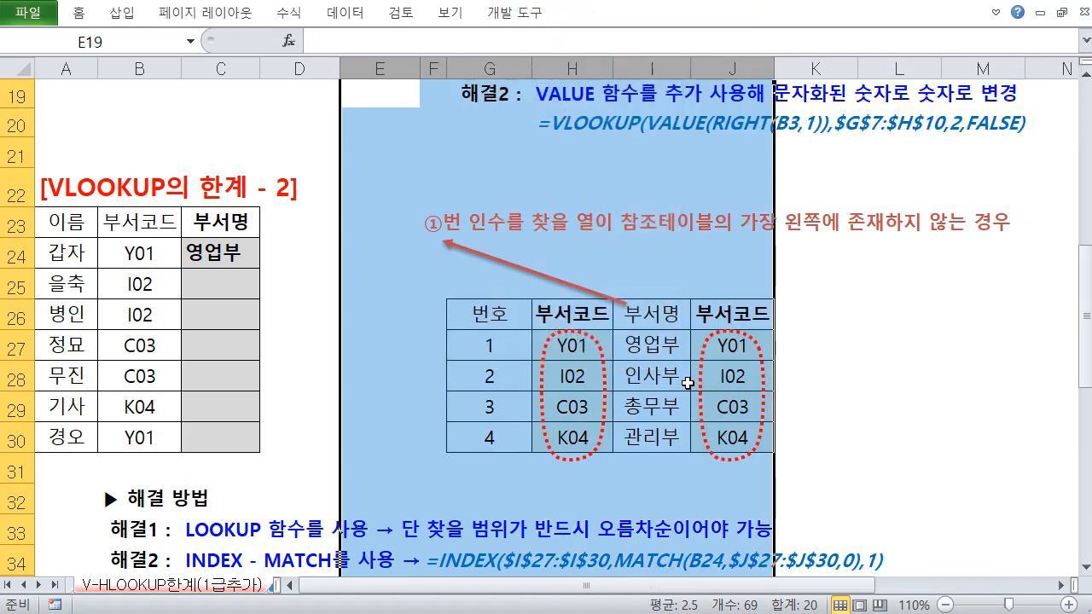
pyautogui.click(819, 403)
pyautogui.hotkey('ctrl', 'z')
pyautogui.hotkey('ctrl', 'z')
pyautogui.hotkey('ctrl', 'z')
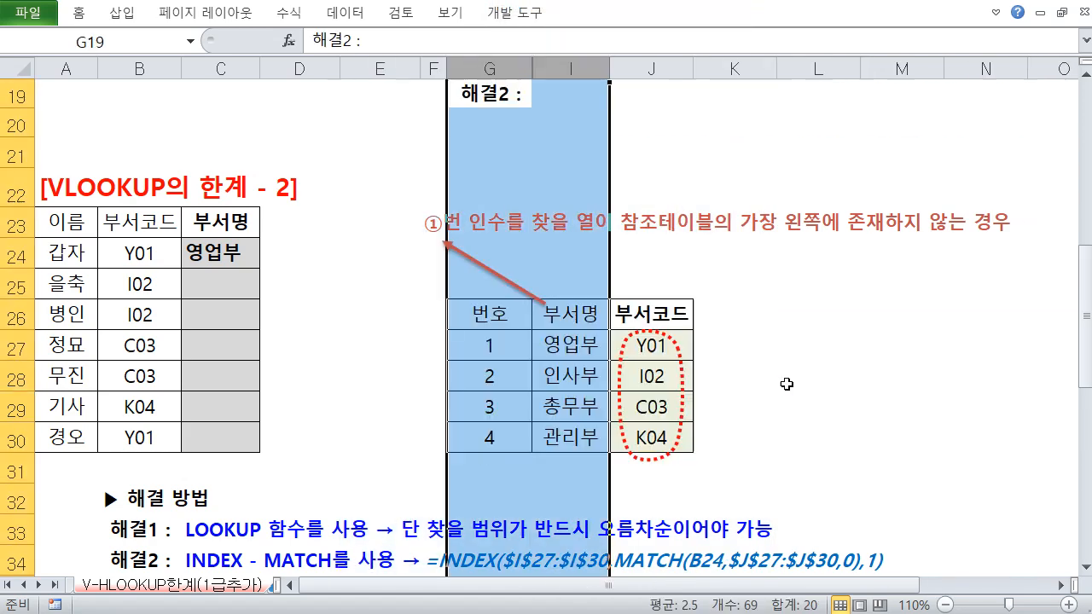
pyautogui.click(786, 384)
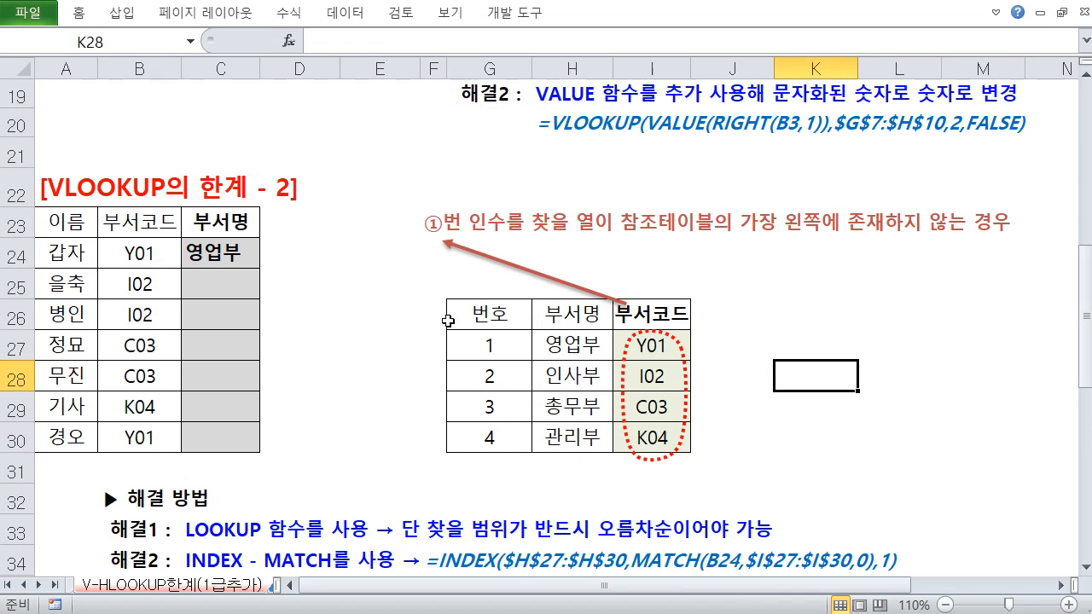
# Step: Select the INDEX-MATCH result in C24 and box LOOKUP, INDEX - MATCH and the written INDEX formula in red under 해결 방법
pyautogui.click(226, 250)
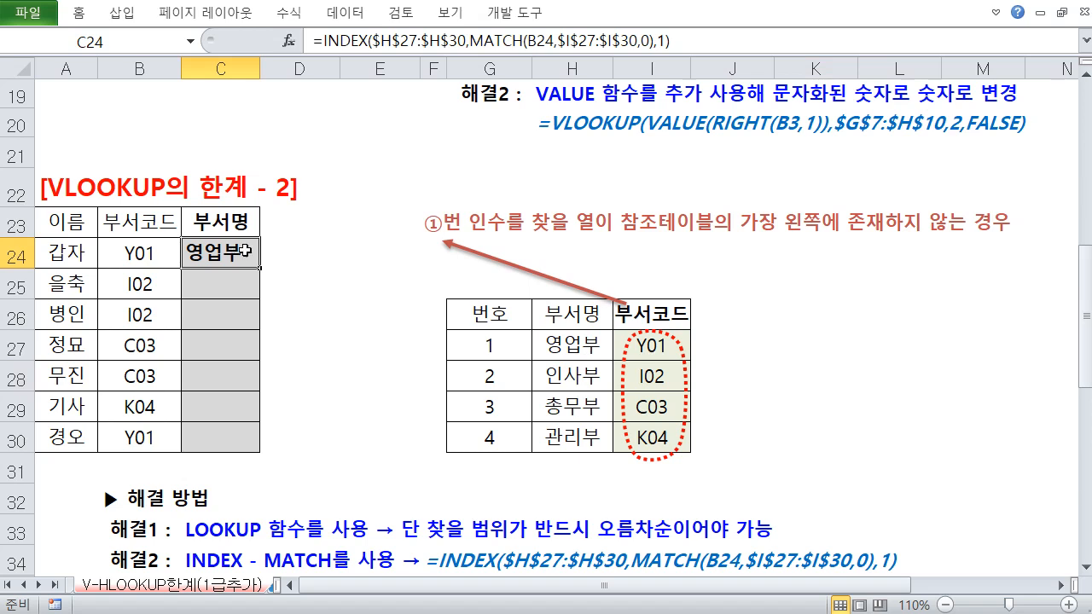
pyautogui.scroll(-1, 261, 258)
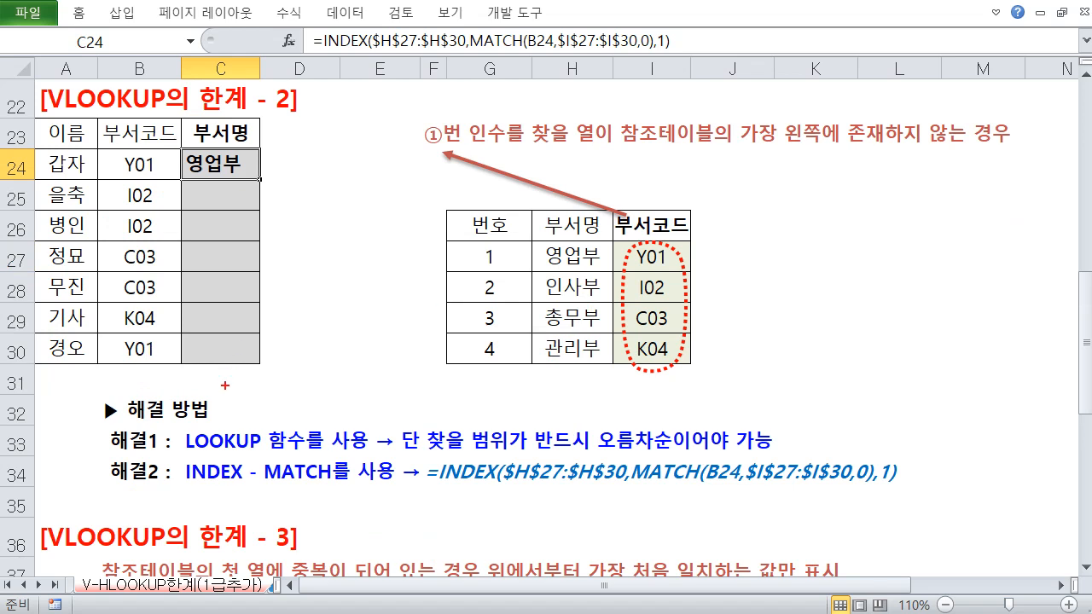
pyautogui.moveTo(177, 421); pyautogui.dragTo(262, 457)
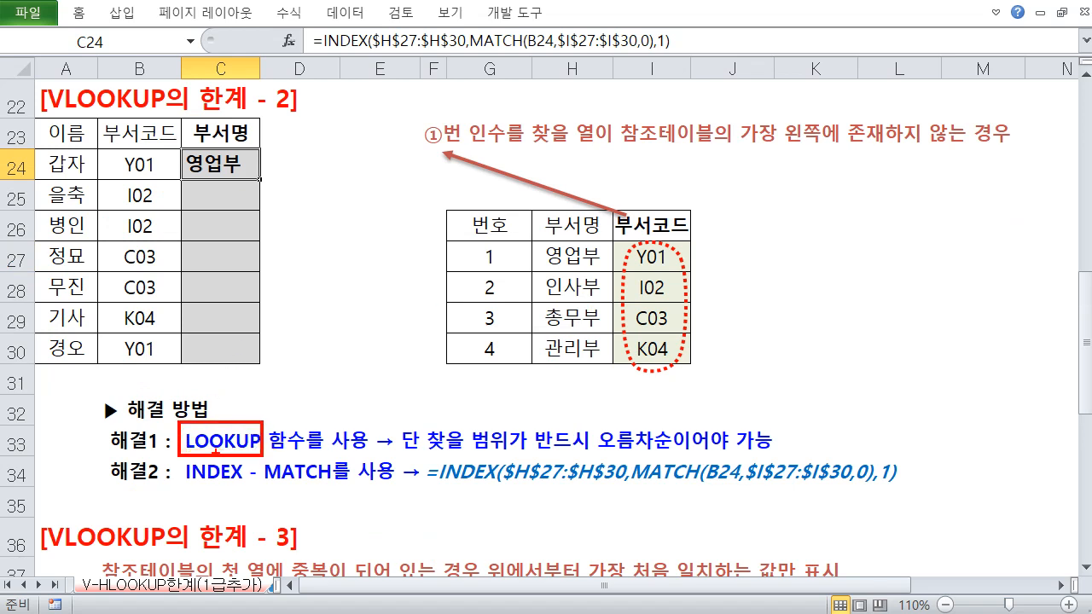
pyautogui.moveTo(180, 462); pyautogui.dragTo(336, 485)
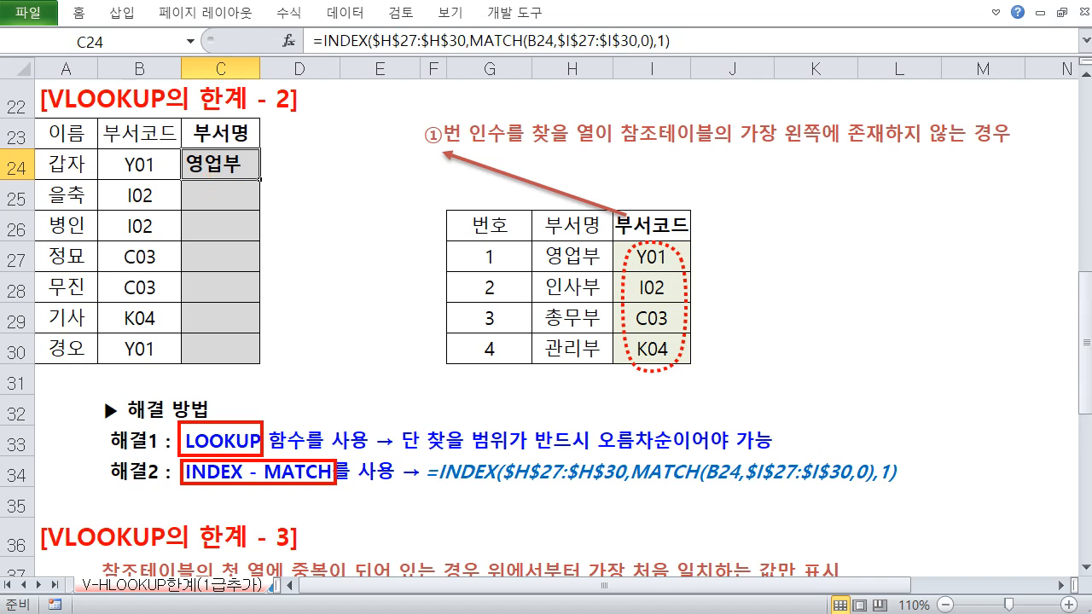
pyautogui.moveTo(421, 458)
pyautogui.mouseDown()
pyautogui.moveTo(429, 475)
pyautogui.moveTo(691, 495)
pyautogui.moveTo(903, 494)
pyautogui.mouseUp()
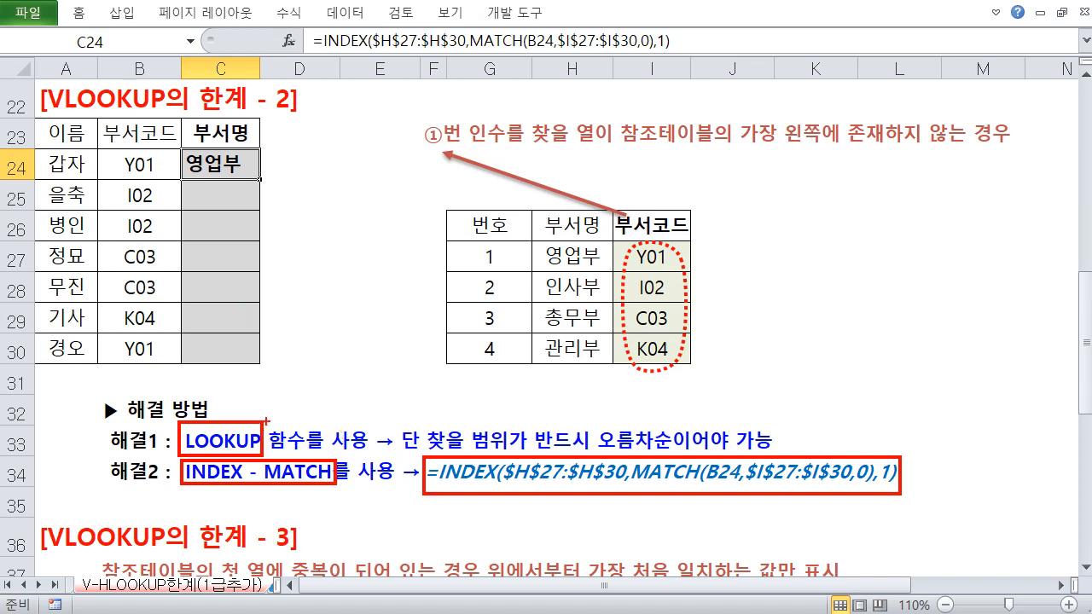
# Step: Cross out LOOKUP, draw arrows from 해결1 to 해결2 and down the 부서코드 values, note 오름차순 beside them, and clear the marks
pyautogui.moveTo(277, 398)
pyautogui.mouseDown()
pyautogui.moveTo(256, 418)
pyautogui.moveTo(281, 419)
pyautogui.mouseUp()
pyautogui.moveTo(169, 437)
pyautogui.mouseDown()
pyautogui.moveTo(155, 459)
pyautogui.moveTo(168, 468)
pyautogui.mouseUp()
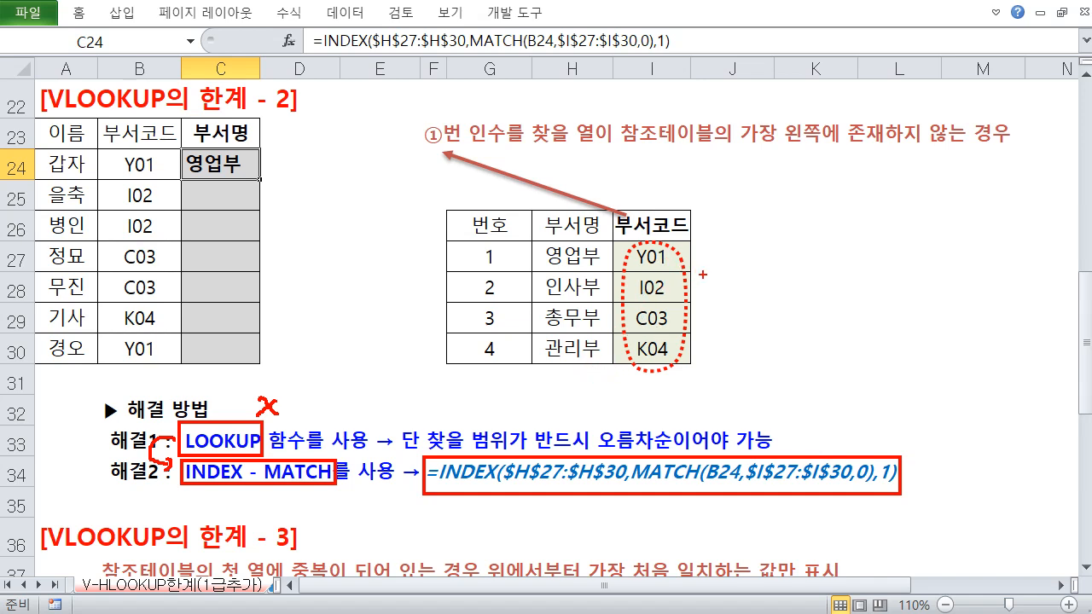
pyautogui.moveTo(701, 255)
pyautogui.mouseDown()
pyautogui.moveTo(702, 346)
pyautogui.moveTo(722, 328)
pyautogui.mouseUp()
pyautogui.moveTo(727, 304)
pyautogui.mouseDown()
pyautogui.moveTo(747, 327)
pyautogui.moveTo(758, 312)
pyautogui.moveTo(760, 329)
pyautogui.moveTo(771, 318)
pyautogui.moveTo(778, 347)
pyautogui.moveTo(806, 316)
pyautogui.moveTo(795, 336)
pyautogui.moveTo(754, 351)
pyautogui.moveTo(785, 352)
pyautogui.mouseUp()
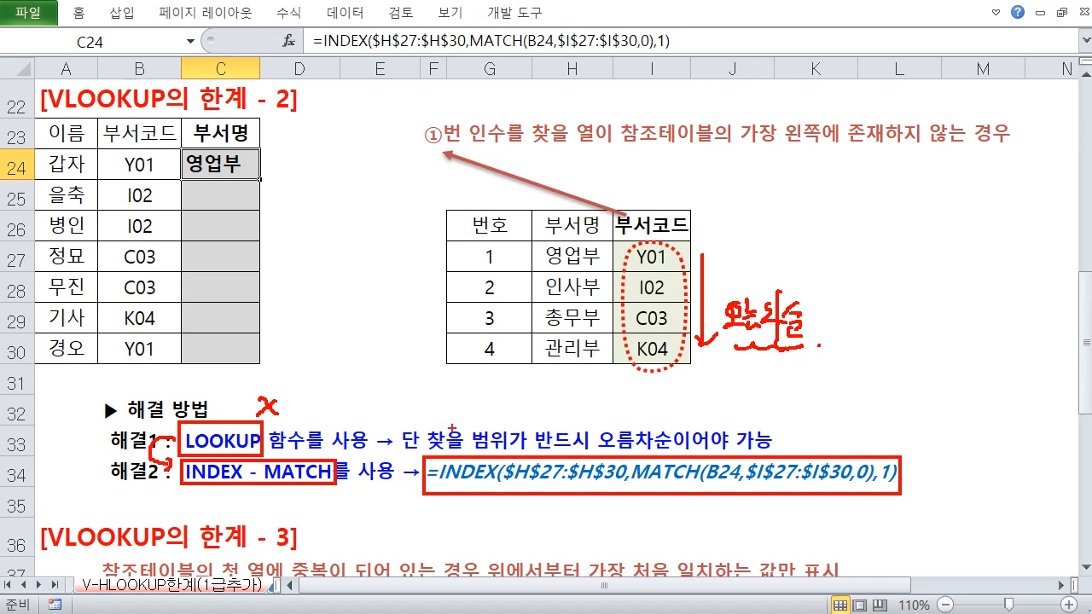
pyautogui.moveTo(345, 490); pyautogui.dragTo(362, 479)
pyautogui.press('Escape')
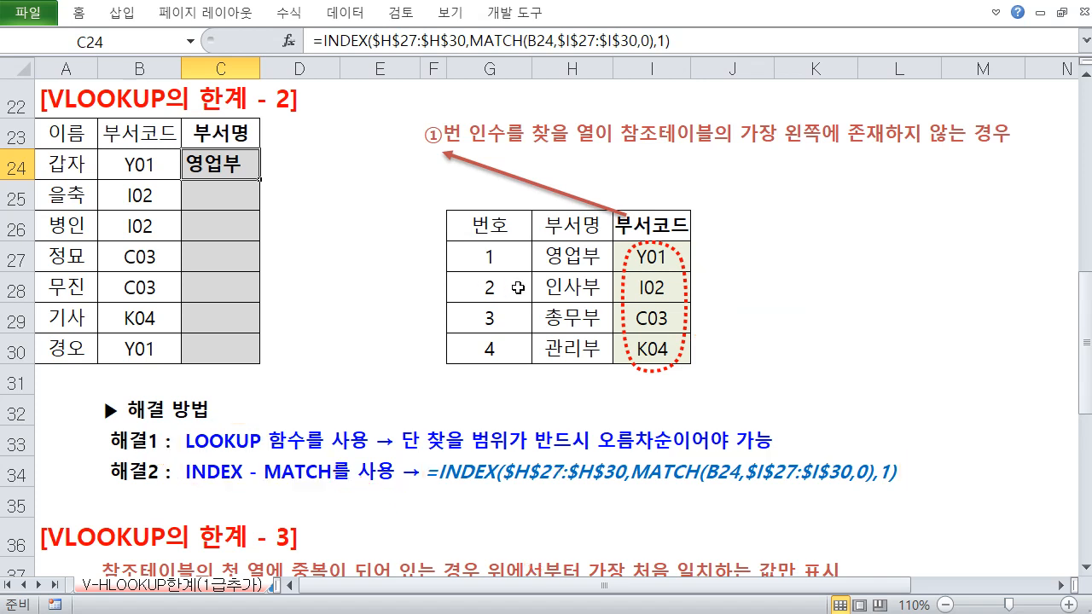
# Step: Mark the duplicate Y01 codes in the [VLOOKUP의 한계 - 3] tables, box the INDEX-MATCH array formula solution in red, and clear the marks
pyautogui.click(640, 462)
pyautogui.scroll(-4, 490, 390)
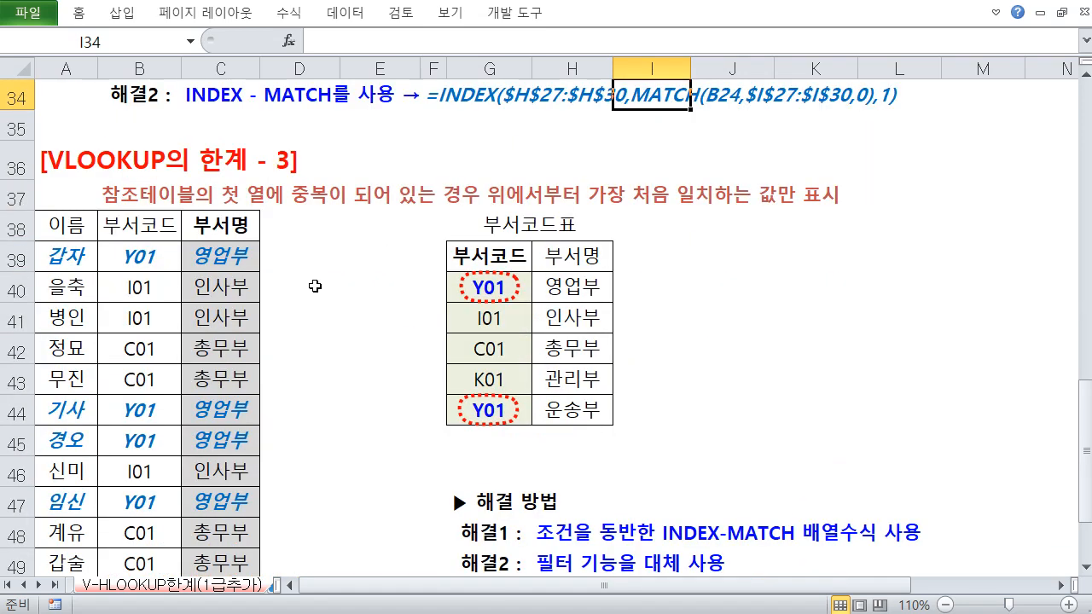
pyautogui.click(314, 286)
pyautogui.scroll(-1, 324, 278)
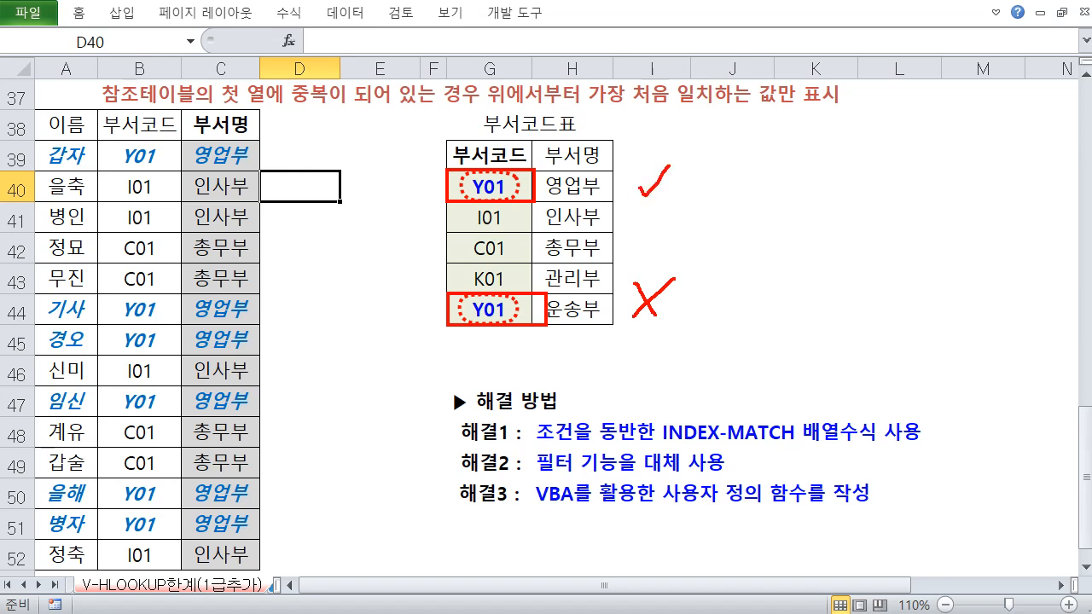
pyautogui.moveTo(142, 177)
pyautogui.mouseDown()
pyautogui.moveTo(117, 168)
pyautogui.moveTo(155, 162)
pyautogui.moveTo(153, 178)
pyautogui.mouseUp()
pyautogui.moveTo(128, 324)
pyautogui.mouseDown()
pyautogui.moveTo(159, 307)
pyautogui.moveTo(161, 321)
pyautogui.mouseUp()
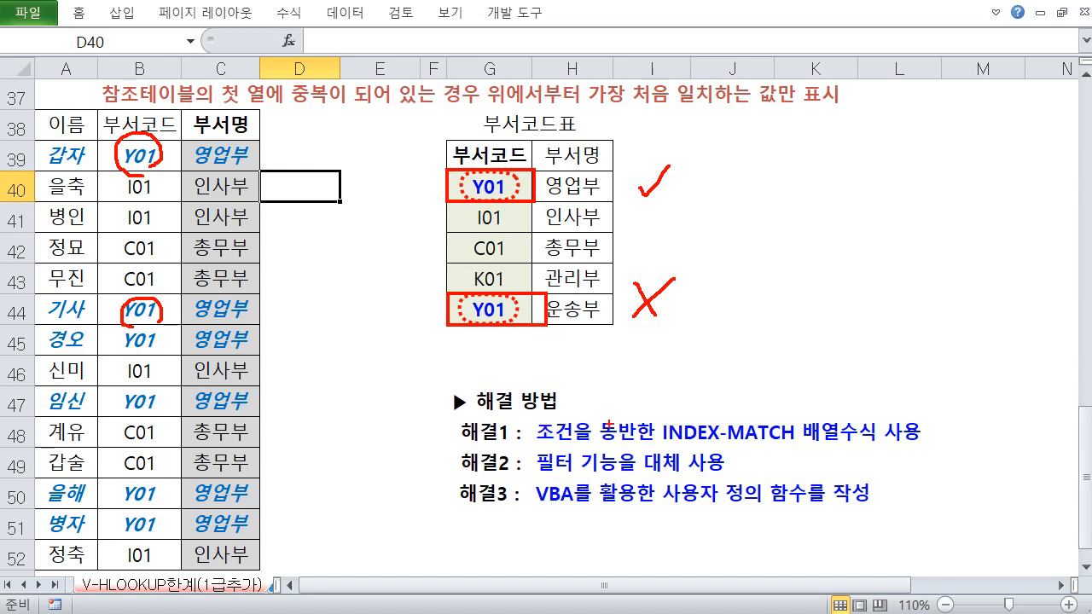
pyautogui.moveTo(529, 412); pyautogui.dragTo(933, 450)
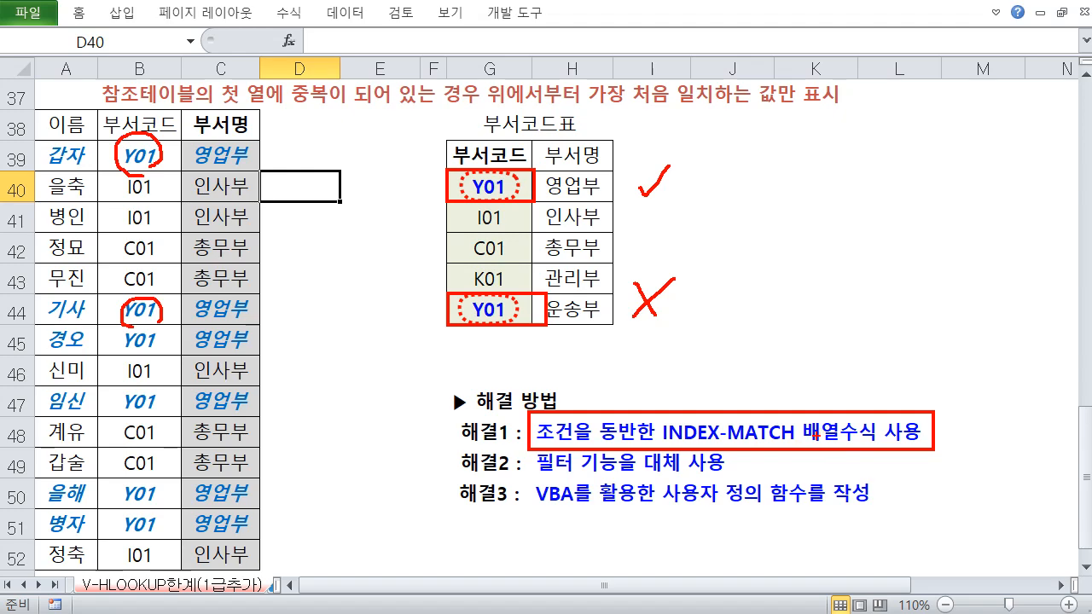
pyautogui.press('Escape')
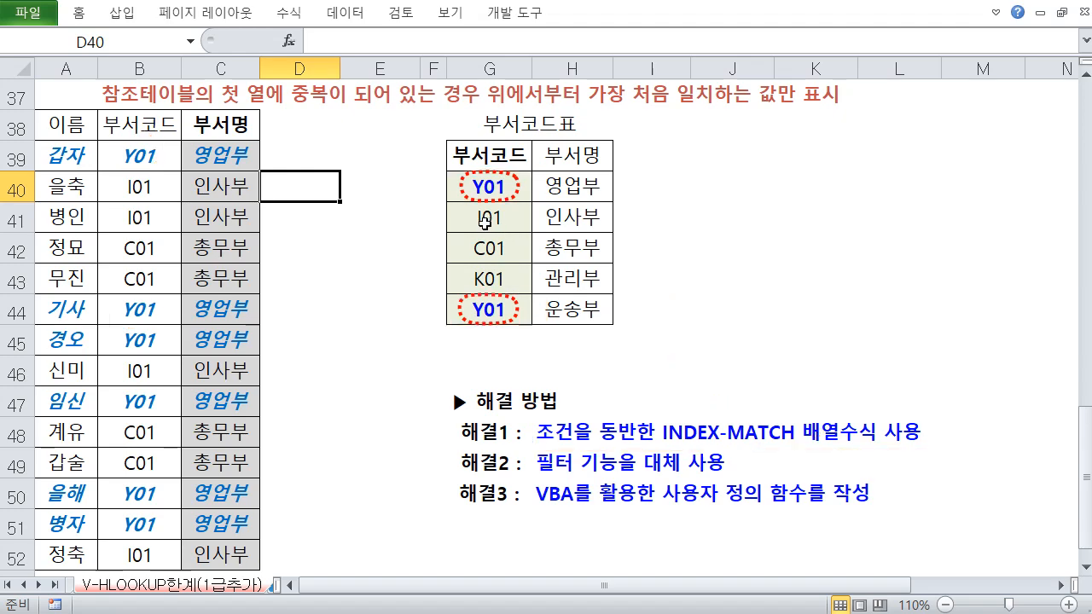
# Step: Review the explanations and solutions for the VLOOKUP limitations, from section 1 through section 3
pyautogui.scroll(2, 485, 224)
pyautogui.scroll(10, 485, 224)
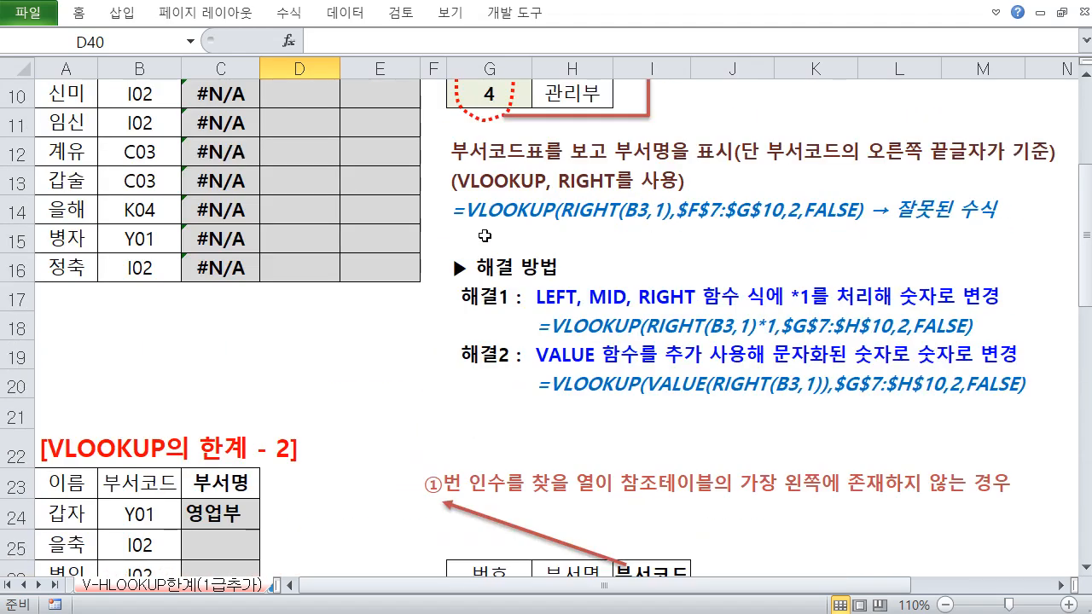
pyautogui.scroll(-5, 484, 235)
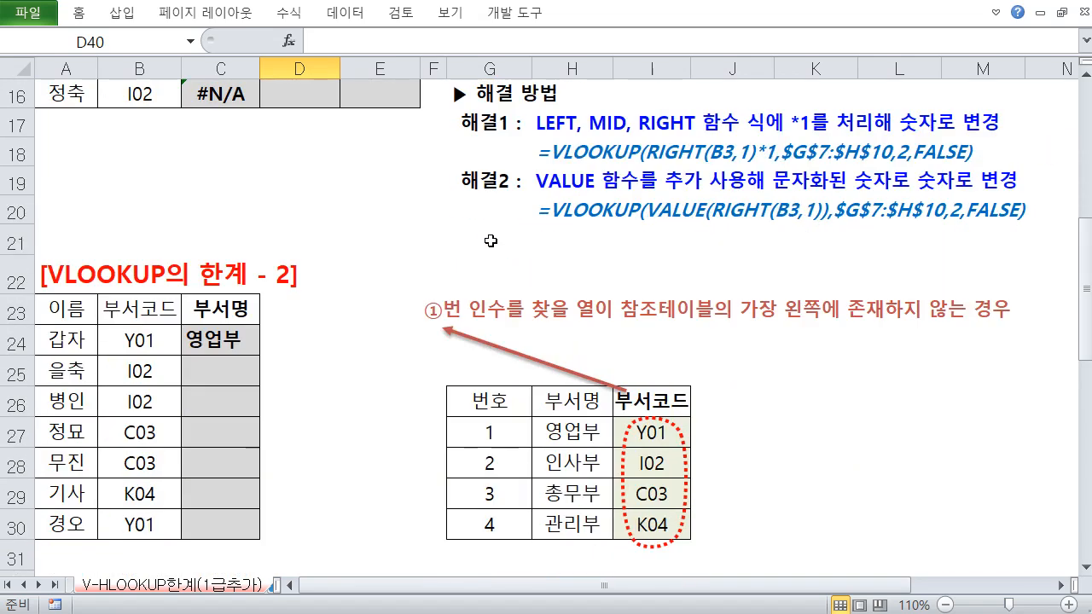
pyautogui.scroll(-1, 496, 244)
pyautogui.scroll(-1, 503, 249)
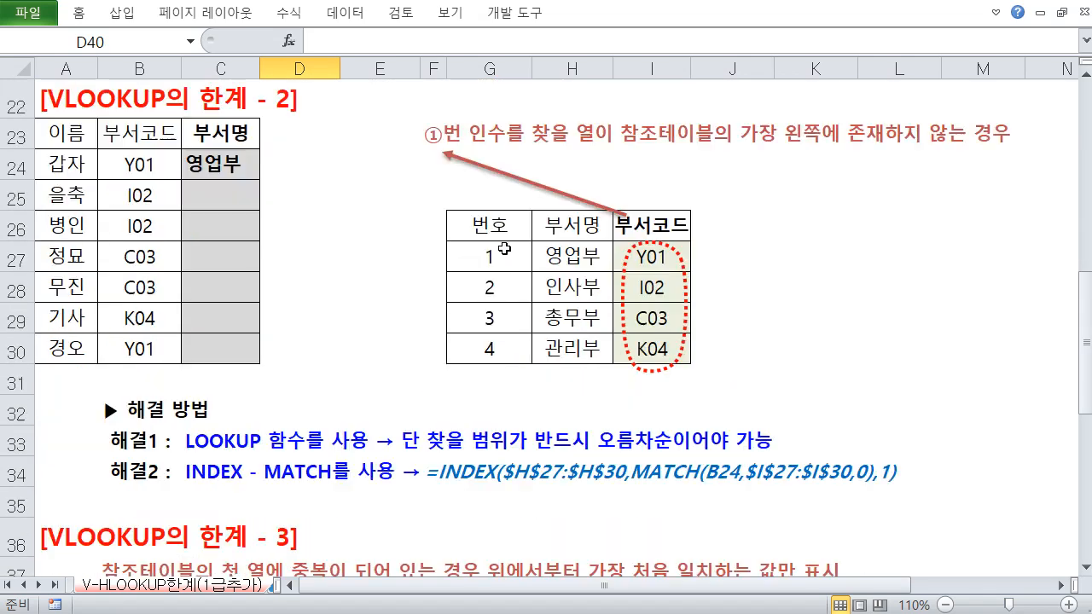
pyautogui.scroll(-2, 515, 256)
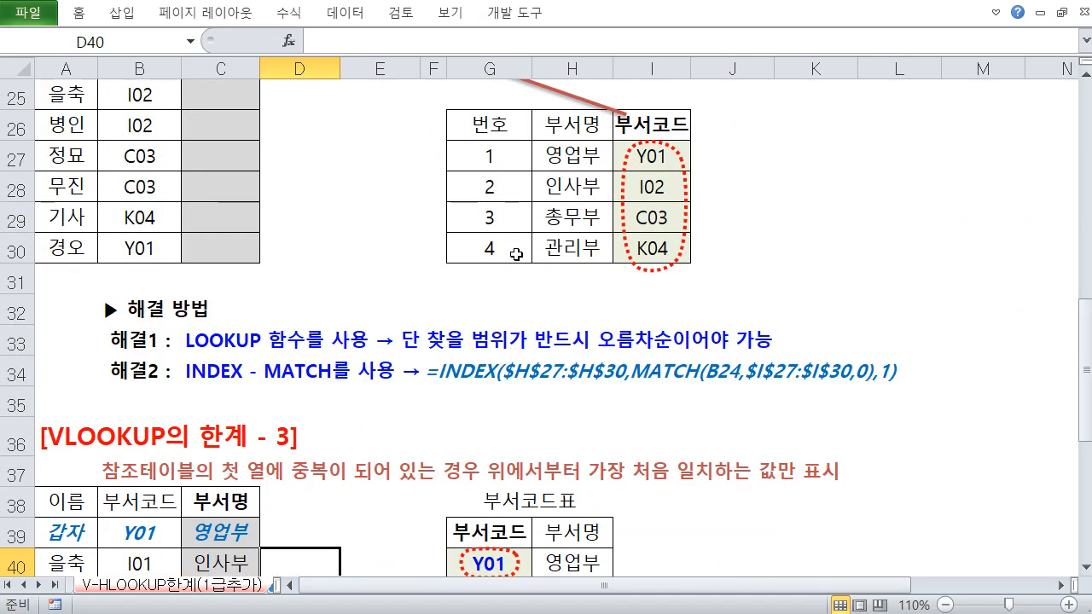
pyautogui.scroll(-2, 515, 254)
pyautogui.scroll(1, 517, 257)
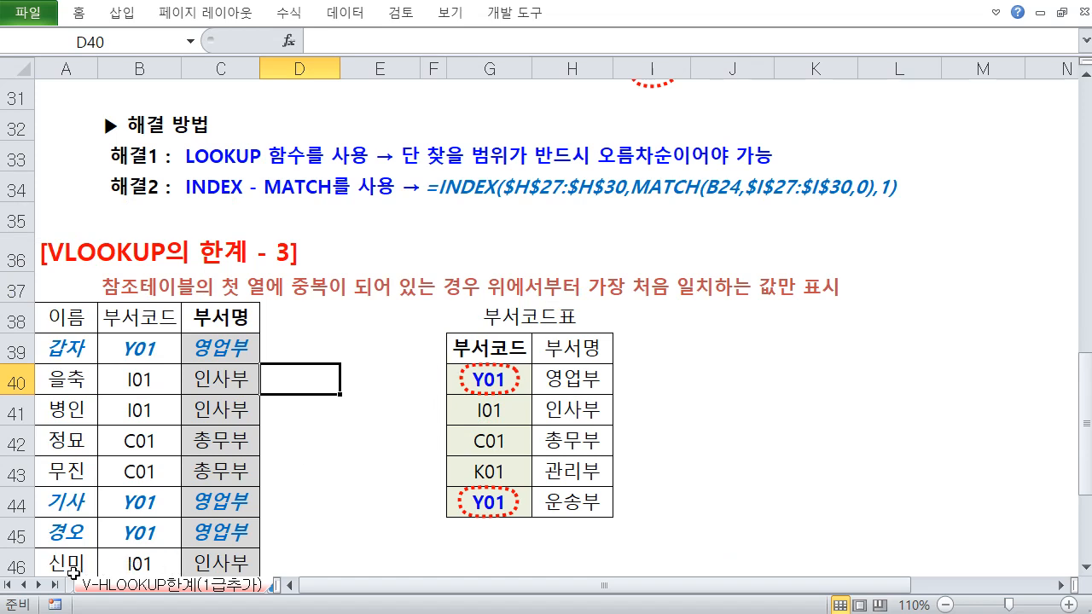
# Step: Open the V-HLOOKUP_오류처리 sheet and select the [VLOOKUP의 오류 처리] title cell B1
pyautogui.click(40, 587)
pyautogui.click(40, 587)
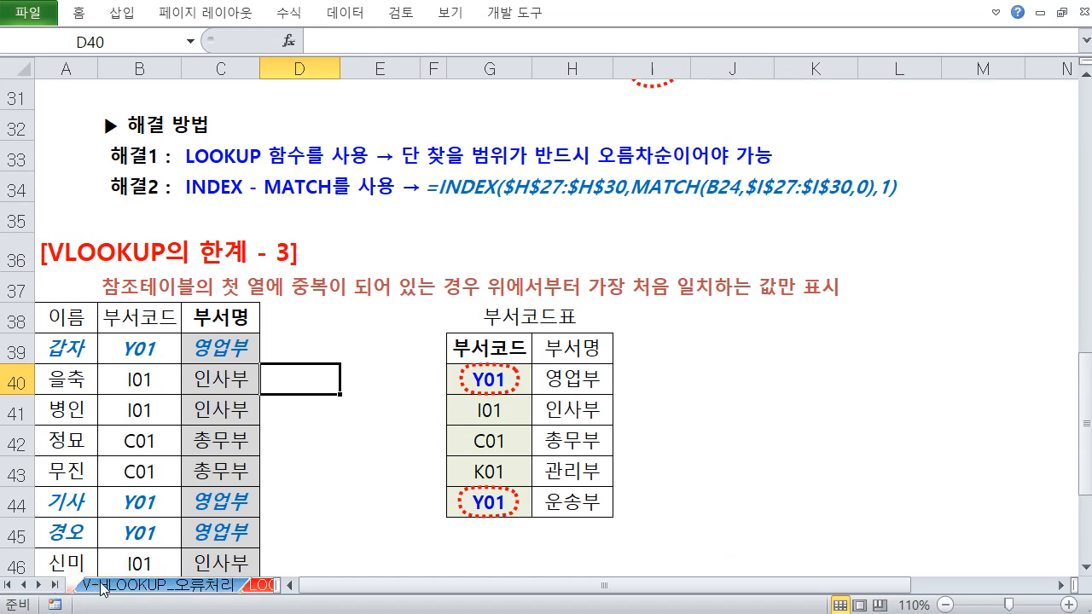
pyautogui.click(40, 587)
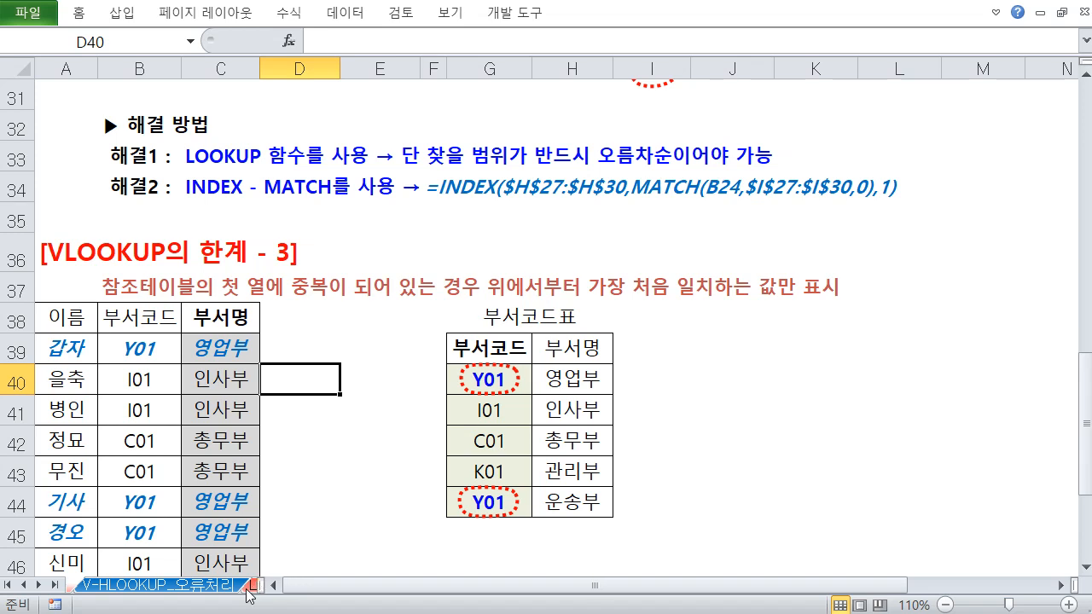
pyautogui.click(211, 587)
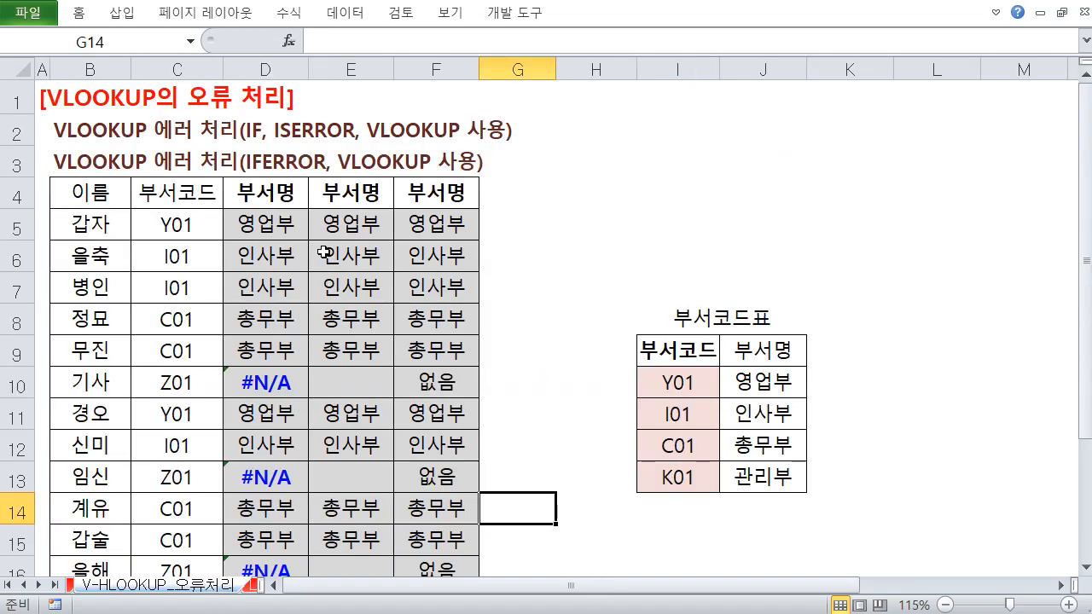
pyautogui.click(92, 100)
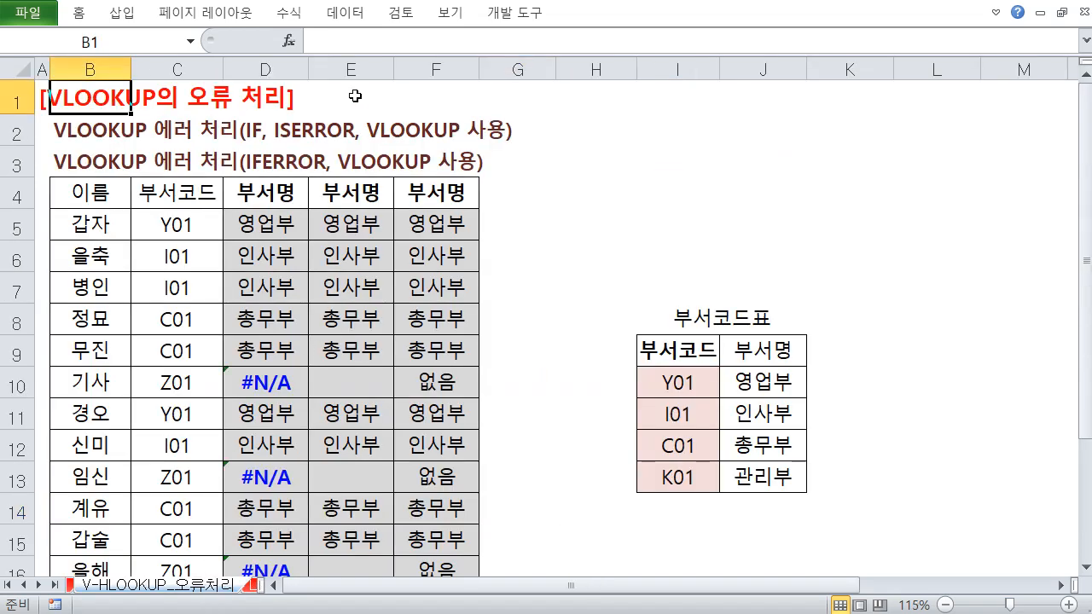
pyautogui.click(580, 148)
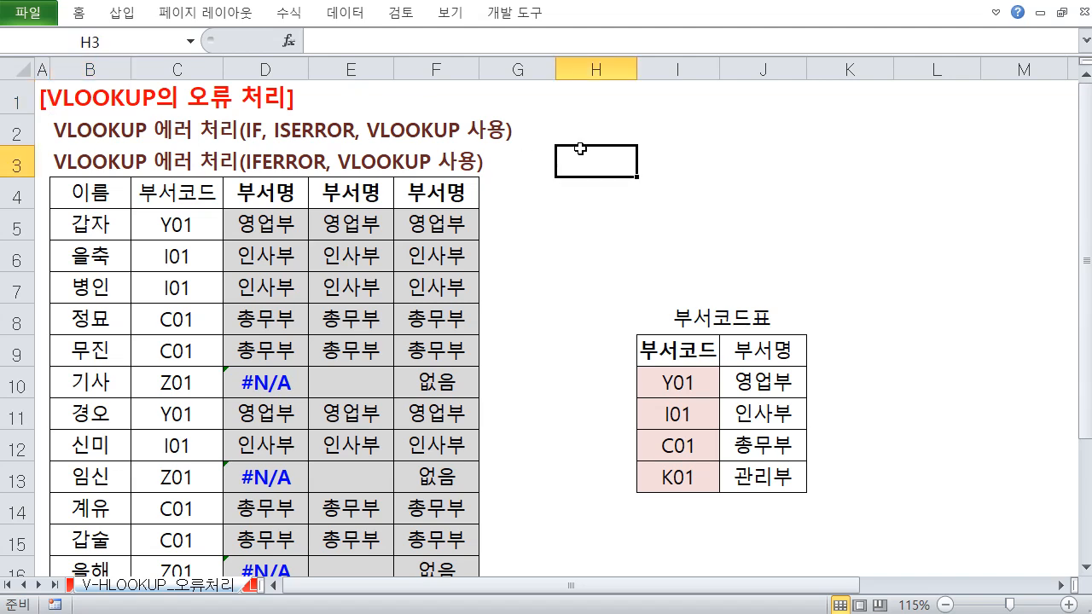
# Step: Change the font colour of the two VLOOKUP 에러 처리 lines in B2:B3 to dark red
pyautogui.moveTo(77, 139); pyautogui.dragTo(91, 154)
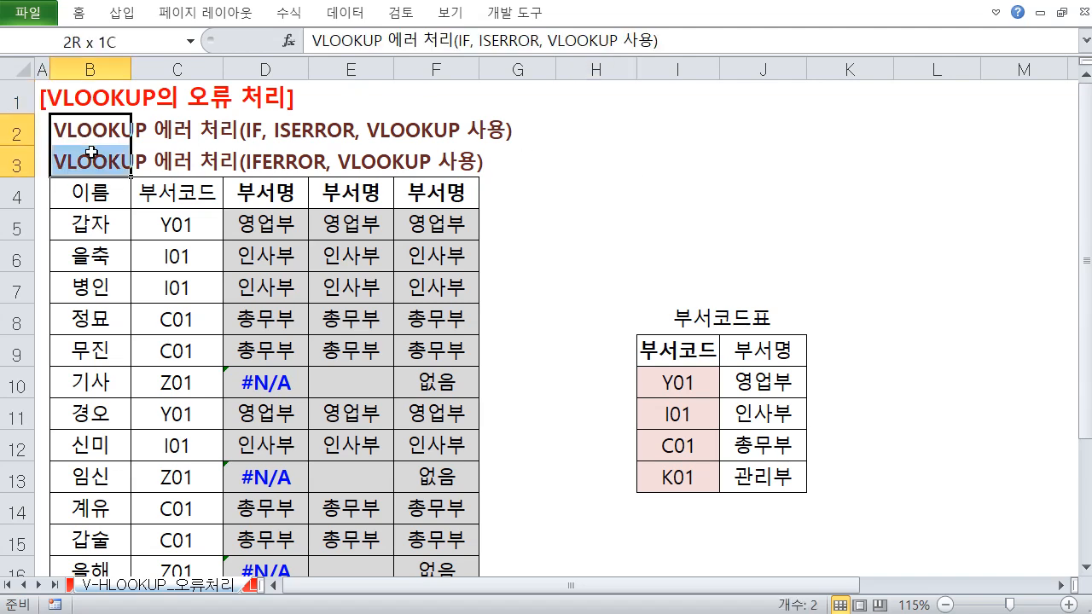
pyautogui.click(78, 13)
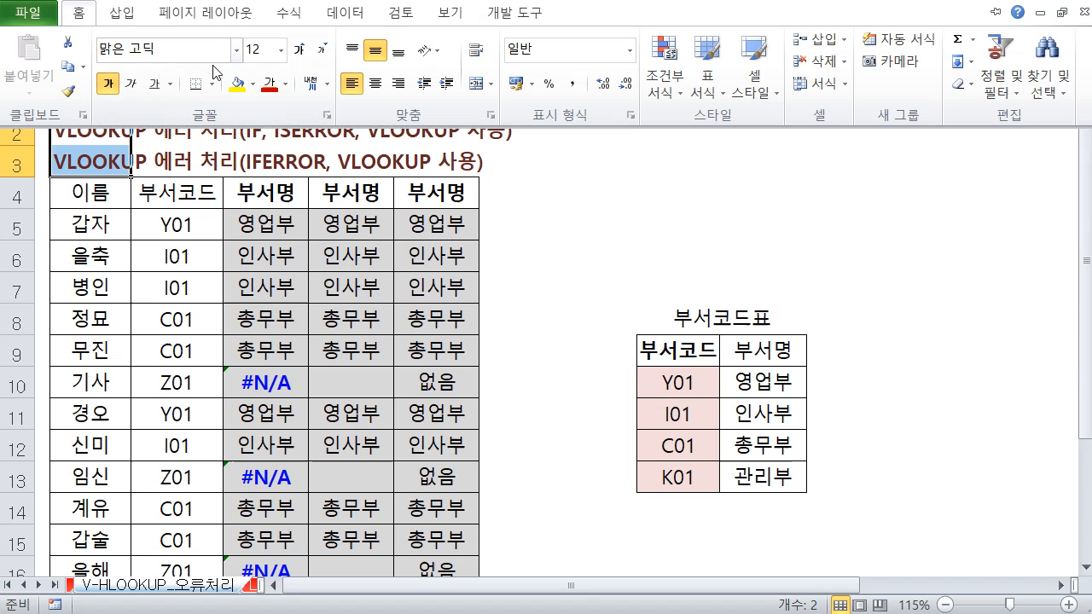
pyautogui.click(269, 82)
pyautogui.click(605, 183)
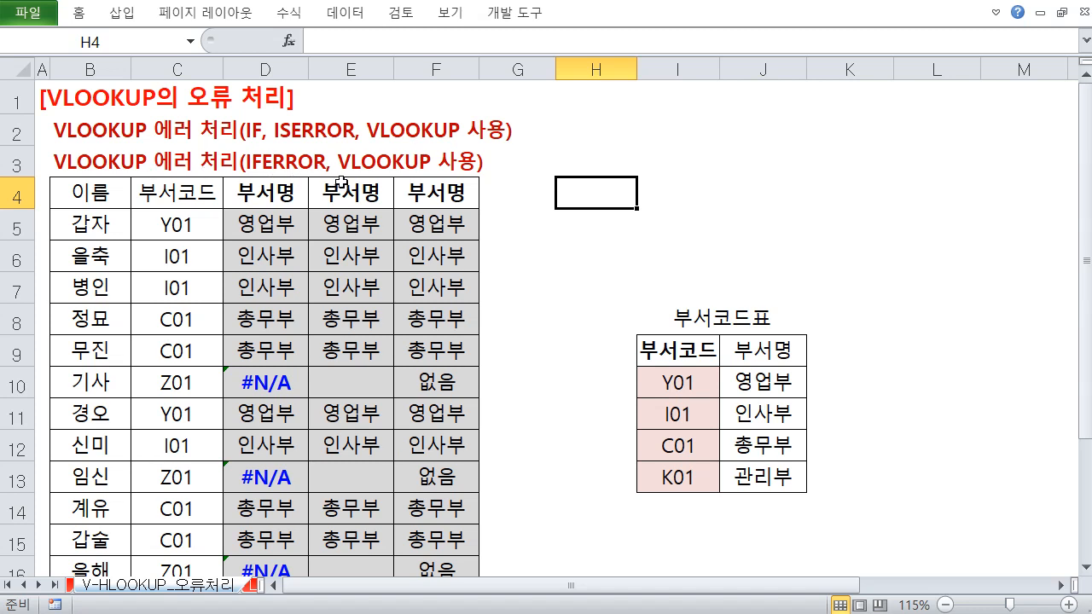
# Step: Examine the VLOOKUP formula in D5 and the lookup range it references, leaving the formula unedited
pyautogui.click(266, 231)
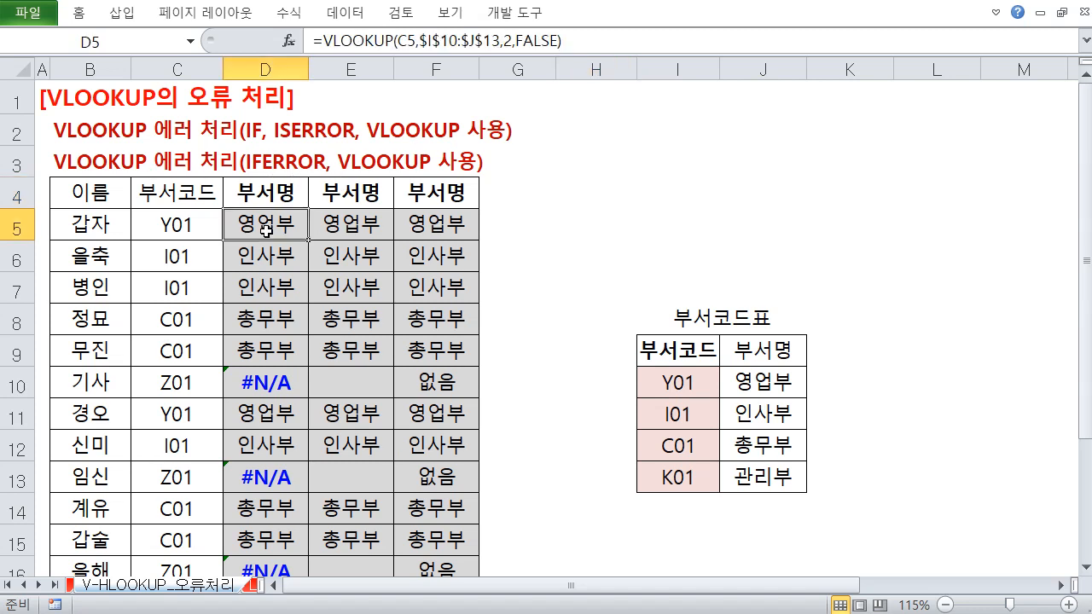
pyautogui.doubleClick(268, 230)
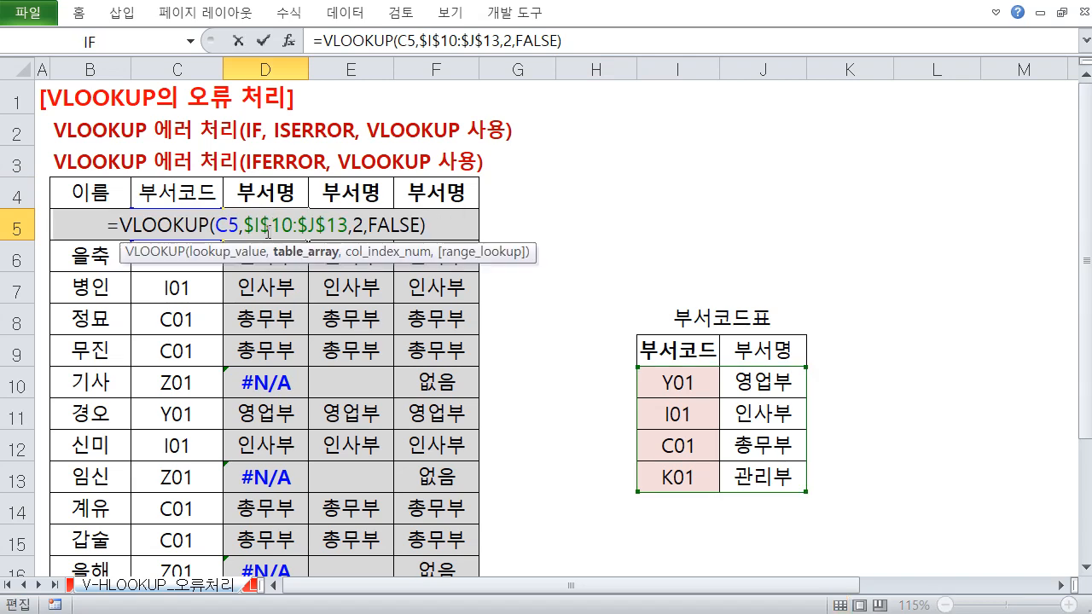
pyautogui.press('Escape')
# Step: Box the Z01 code in row 10 and cross out a boxed blank row below 부서코드표 in red, and clear the marks
pyautogui.scroll(-1, 270, 290)
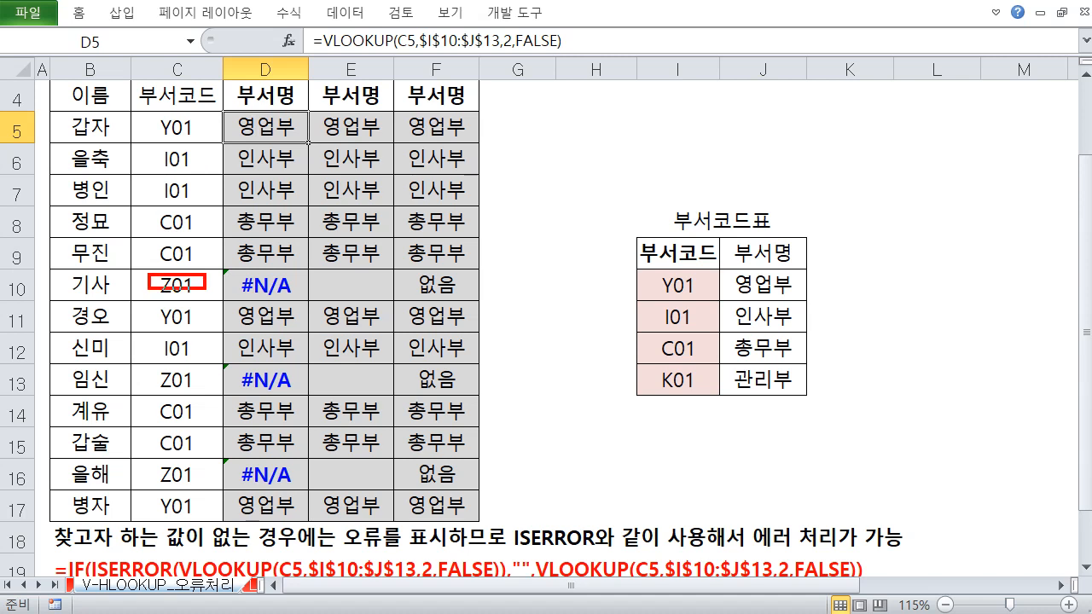
pyautogui.moveTo(643, 395); pyautogui.dragTo(804, 427)
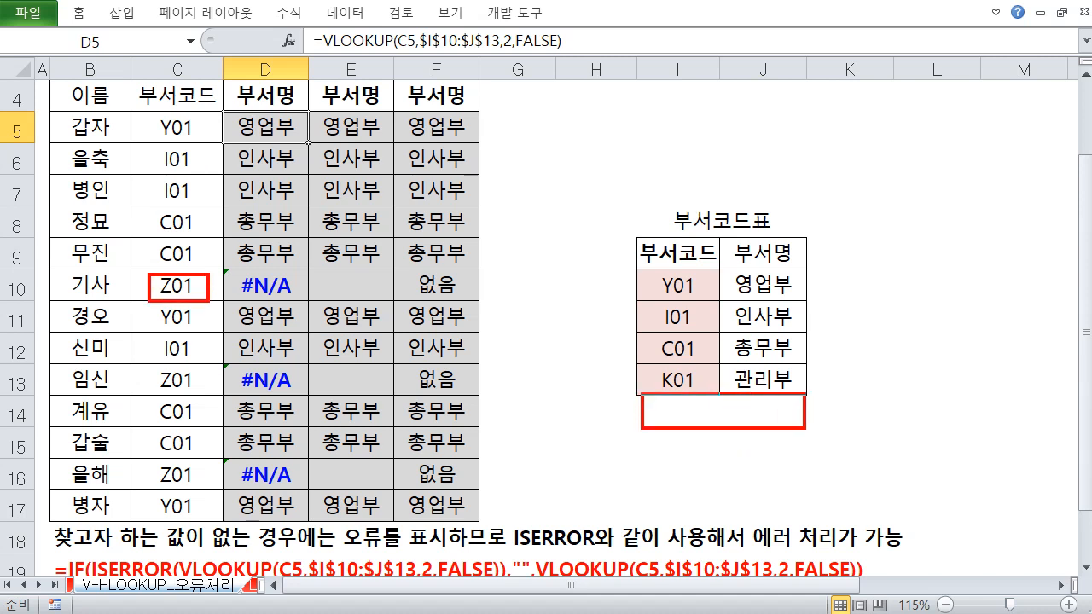
pyautogui.moveTo(697, 403)
pyautogui.mouseDown()
pyautogui.moveTo(664, 427)
pyautogui.moveTo(693, 426)
pyautogui.mouseUp()
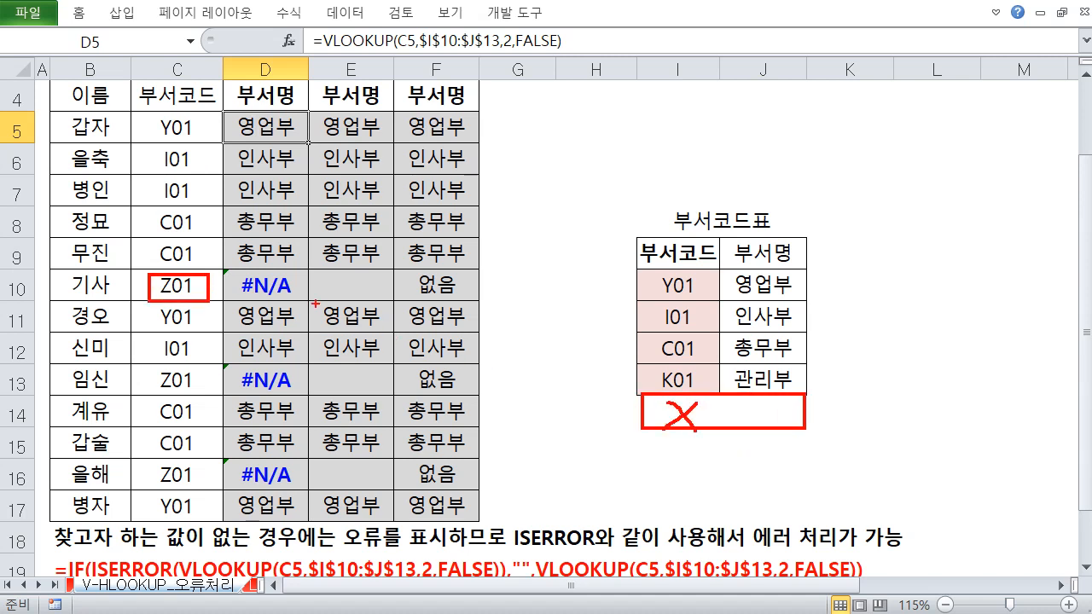
pyautogui.press('Escape')
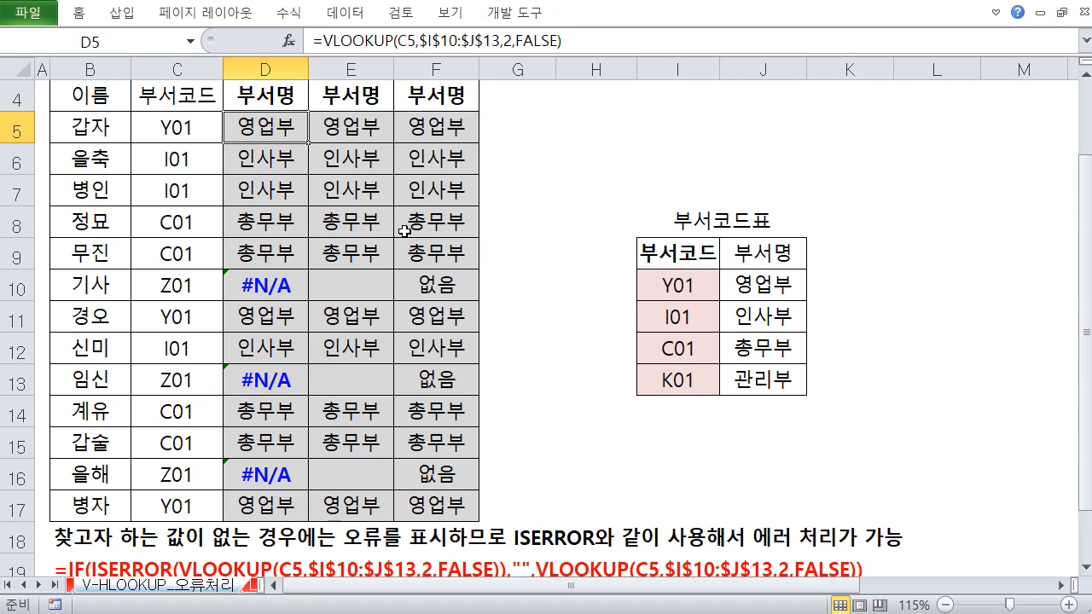
# Step: Delete the IF-ISERROR-VLOOKUP formula from the 부서명 cell E5
pyautogui.scroll(1, 398, 223)
pyautogui.click(364, 228)
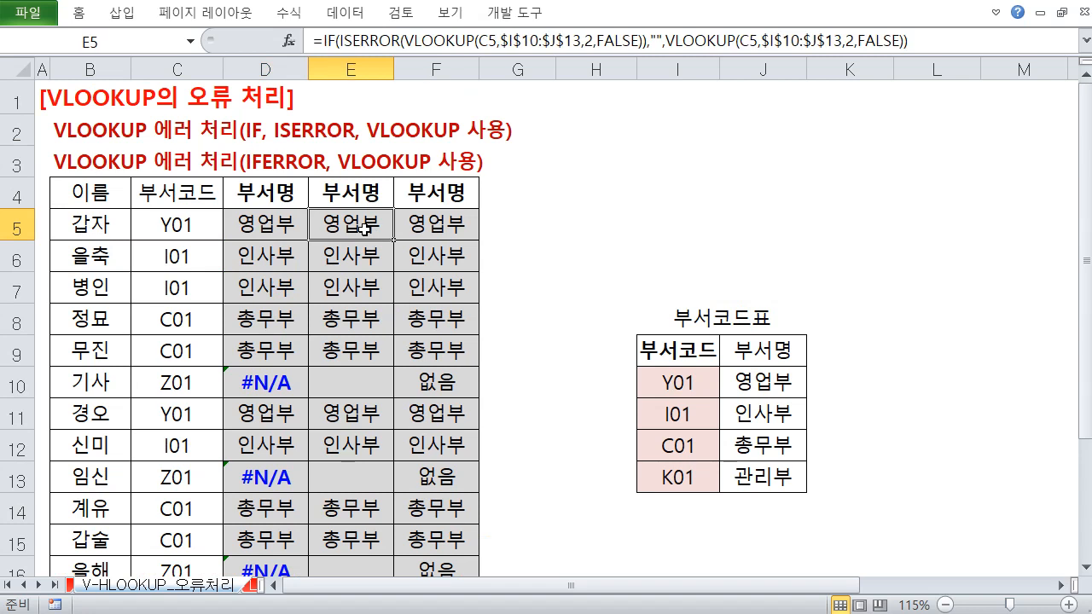
pyautogui.press('Delete')
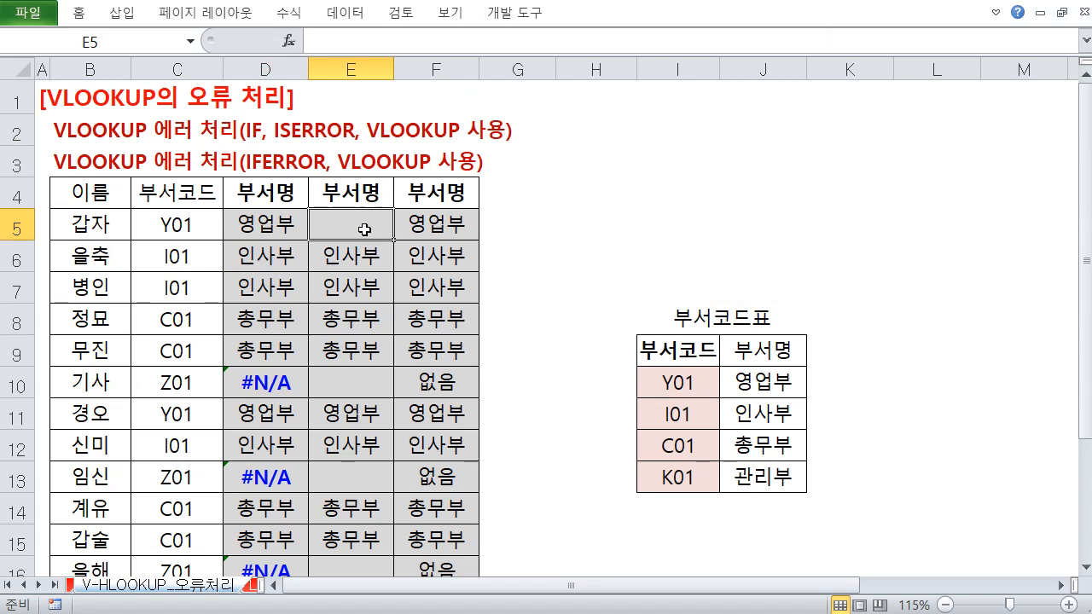
# Step: Start an IF formula in the 부서명 cell E5 with ISERROR as its logical test
pyautogui.write('=ㅑㄹ')
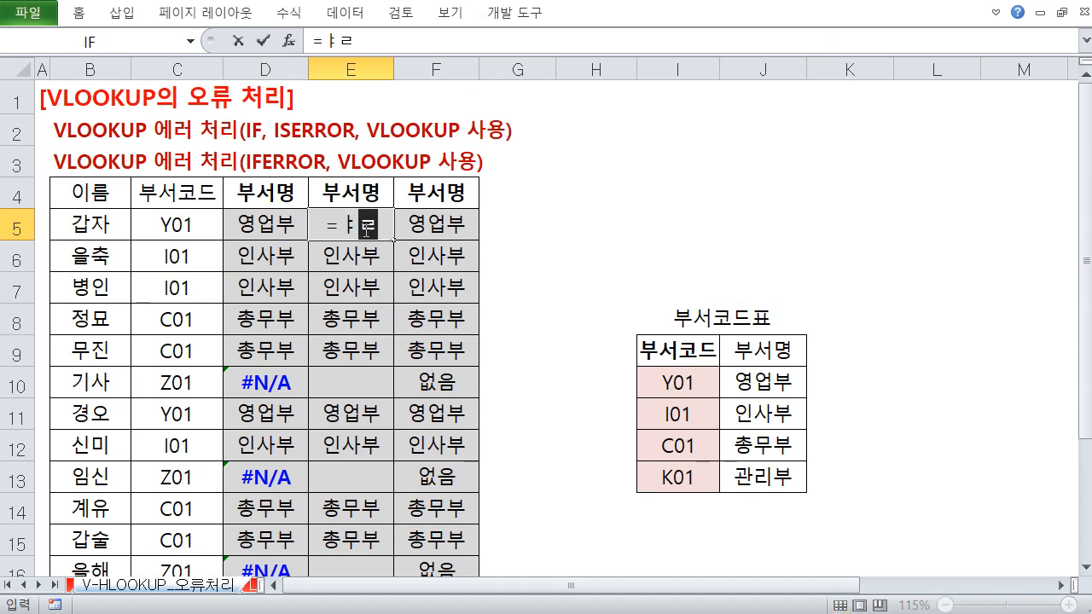
pyautogui.press('BackSpace')
pyautogui.press('BackSpace')
pyautogui.write('IF')
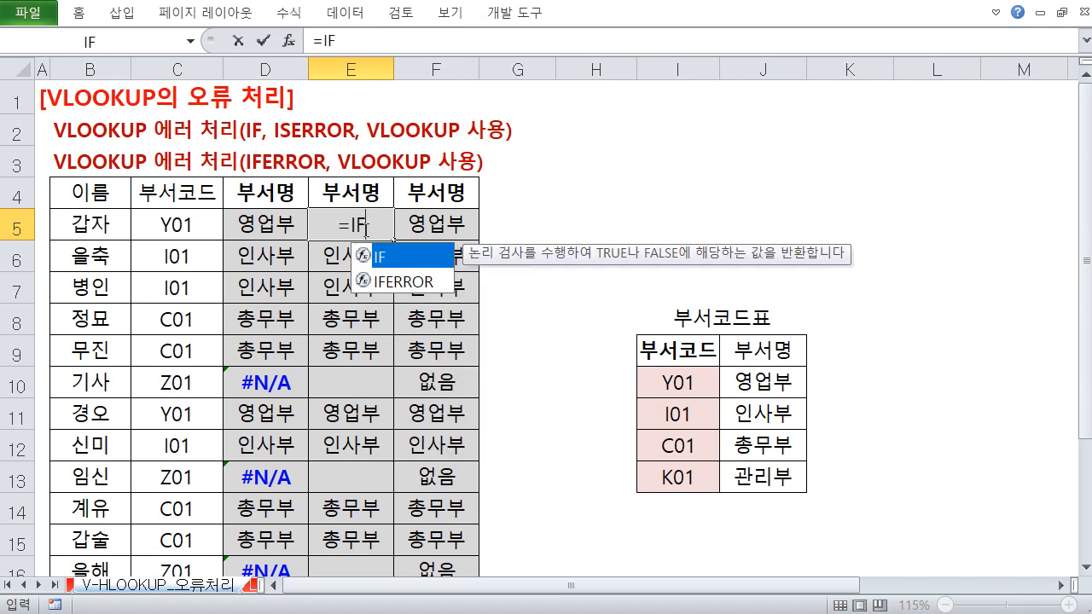
pyautogui.write('(is')
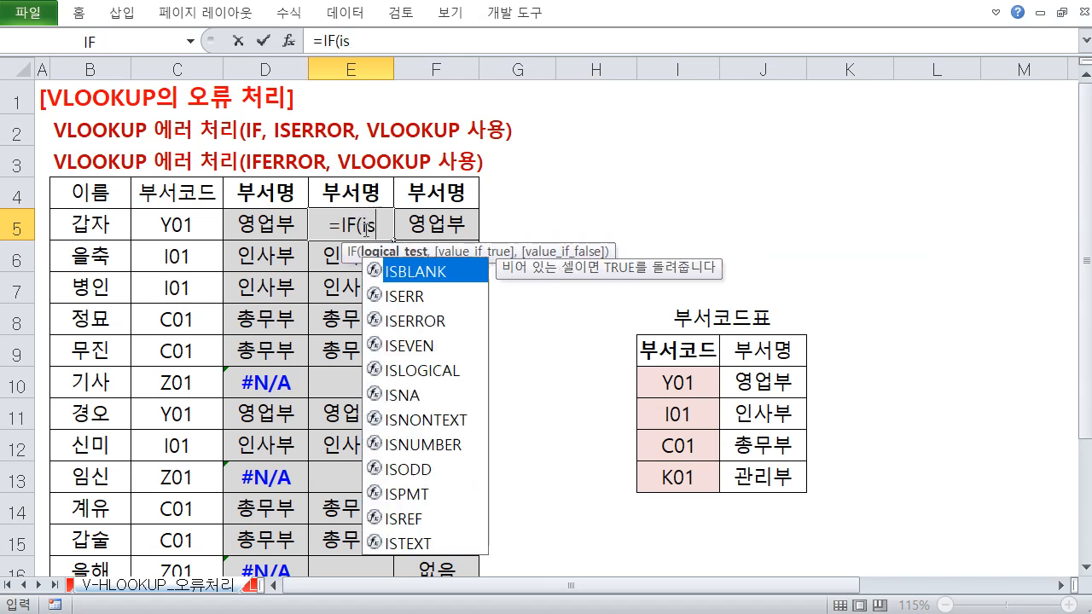
pyautogui.press('Down')
pyautogui.press('Down')
pyautogui.press('Tab')
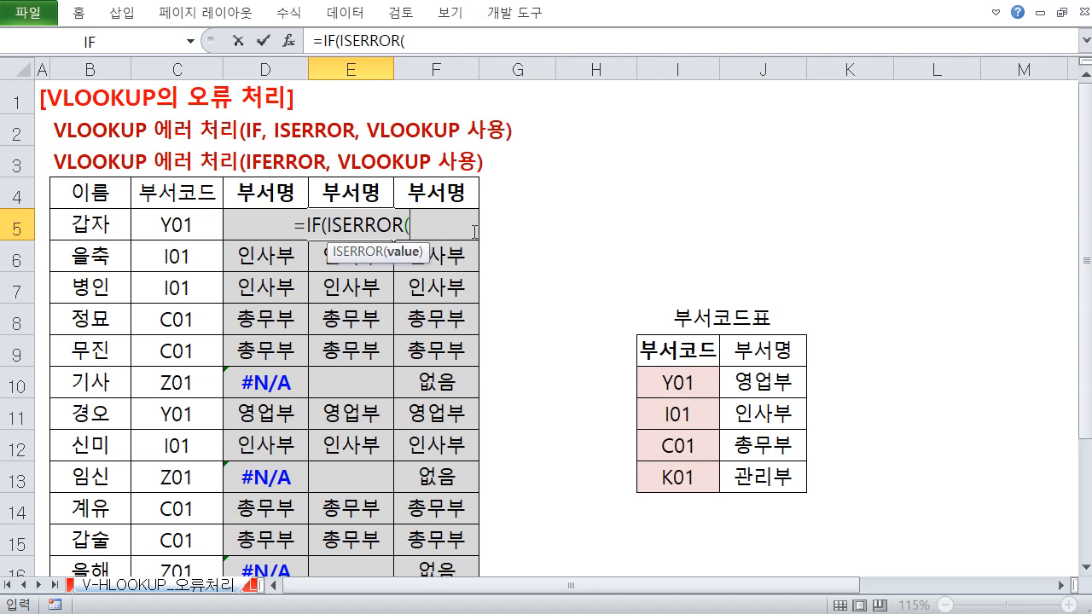
# Step: Nest a VLOOKUP inside ISERROR in E5 with the department code C5 as the lookup value
pyautogui.write('val')
pyautogui.press('BackSpace')
pyautogui.press('BackSpace')
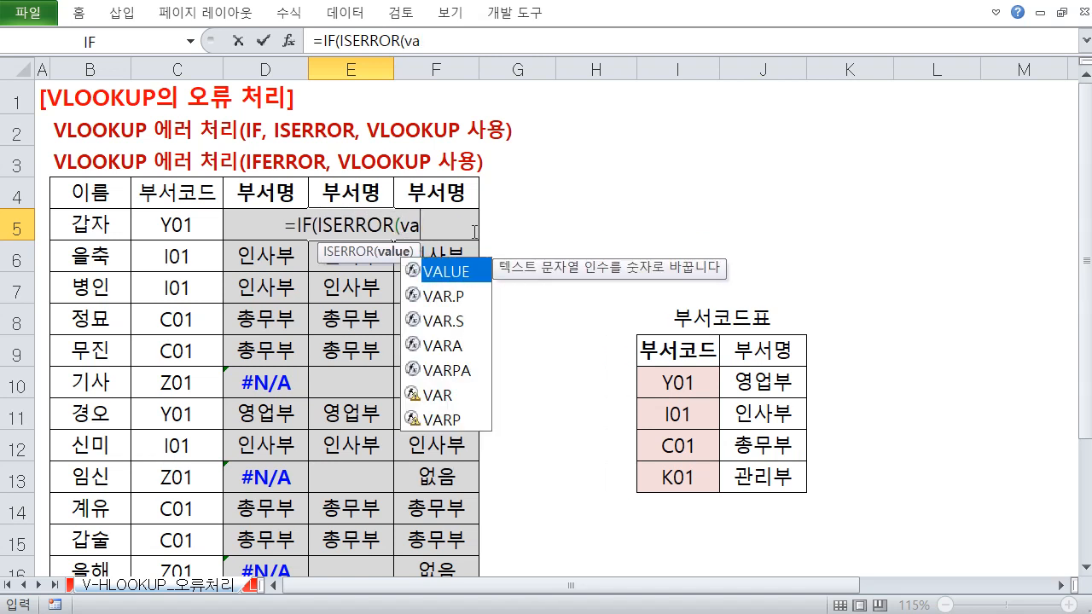
pyautogui.write('l')
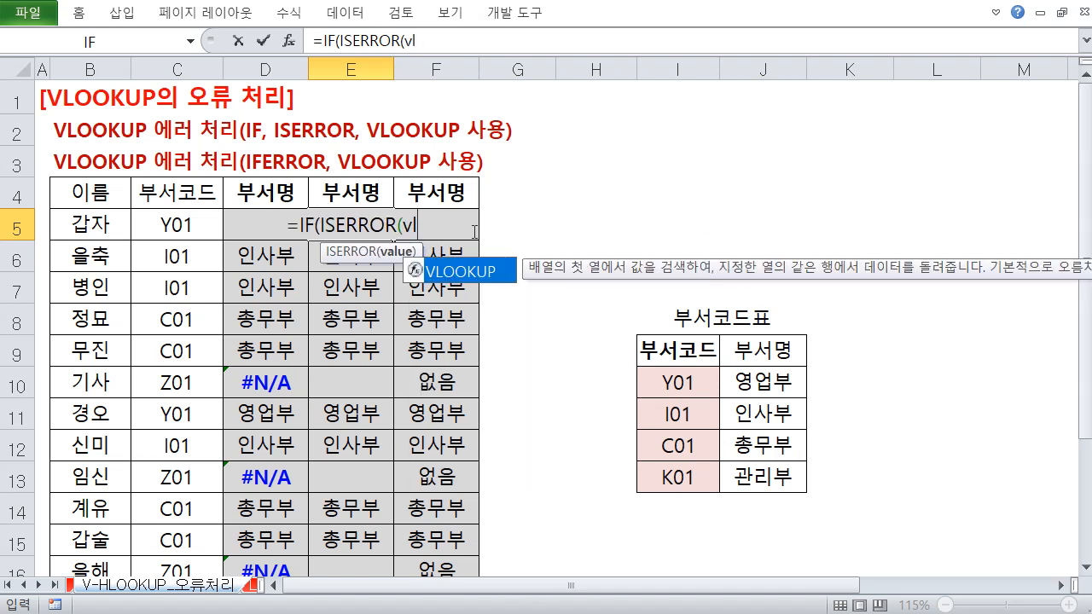
pyautogui.press('Tab')
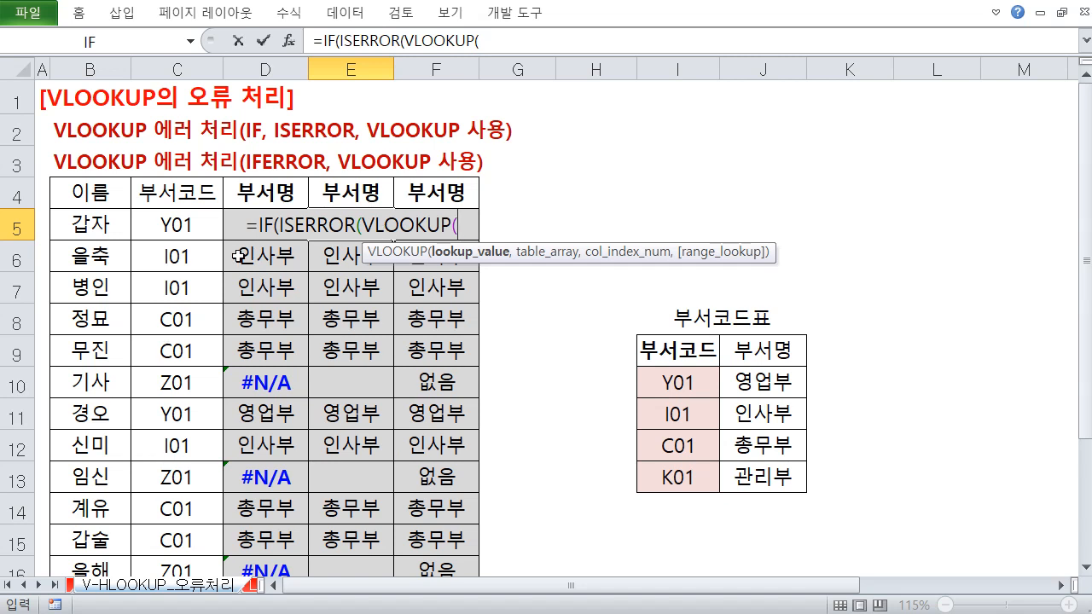
pyautogui.click(180, 232)
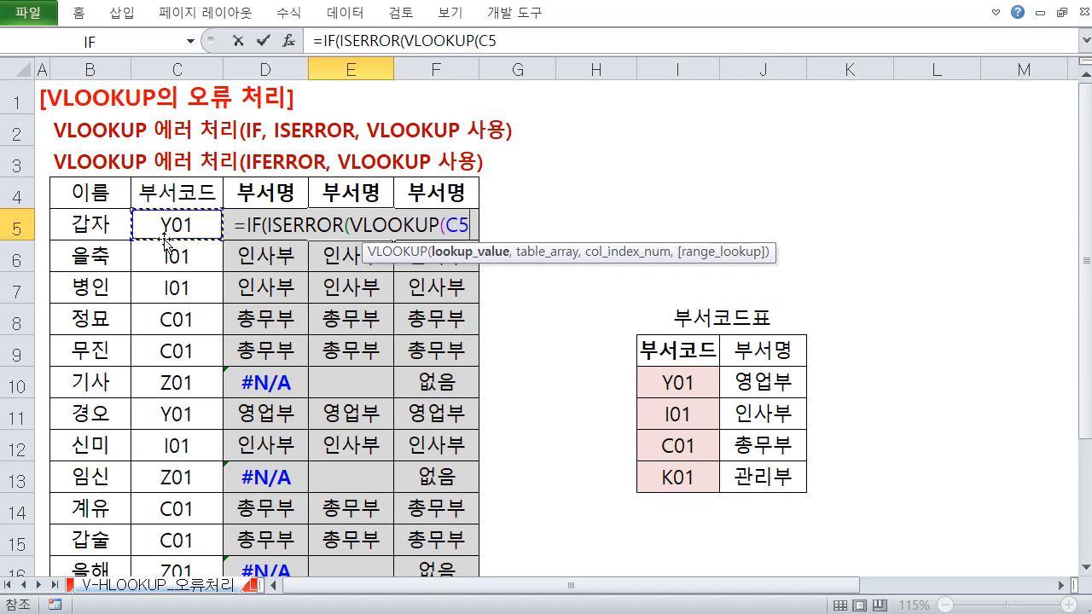
pyautogui.write(',')
# Step: Complete the nested VLOOKUP with the absolute range $I$10:$J$13, column 2 and exact match FALSE
pyautogui.moveTo(683, 384); pyautogui.dragTo(738, 465)
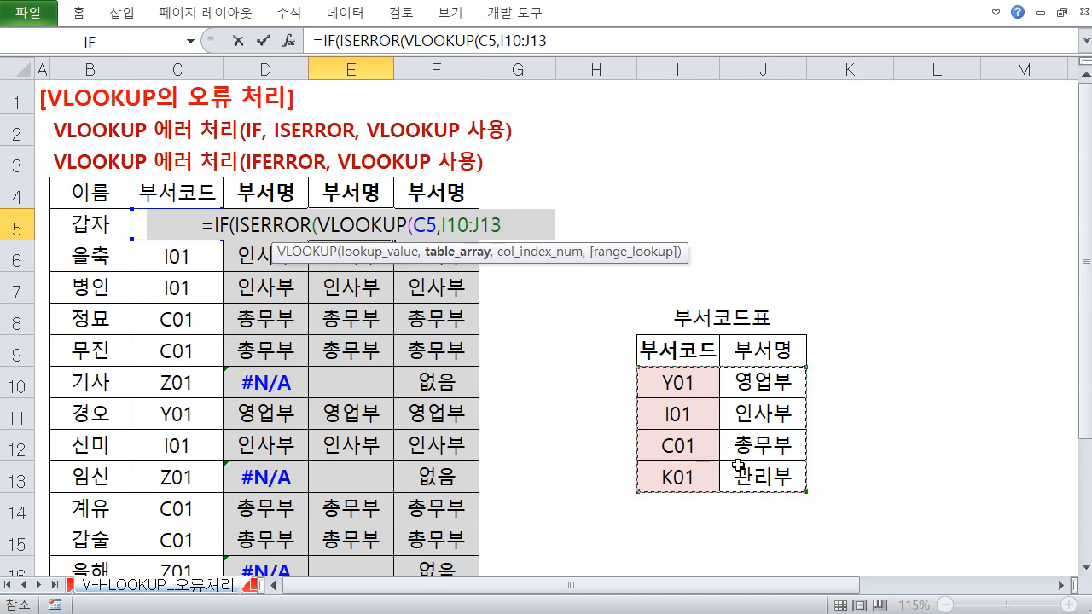
pyautogui.press('F4')
pyautogui.write(',')
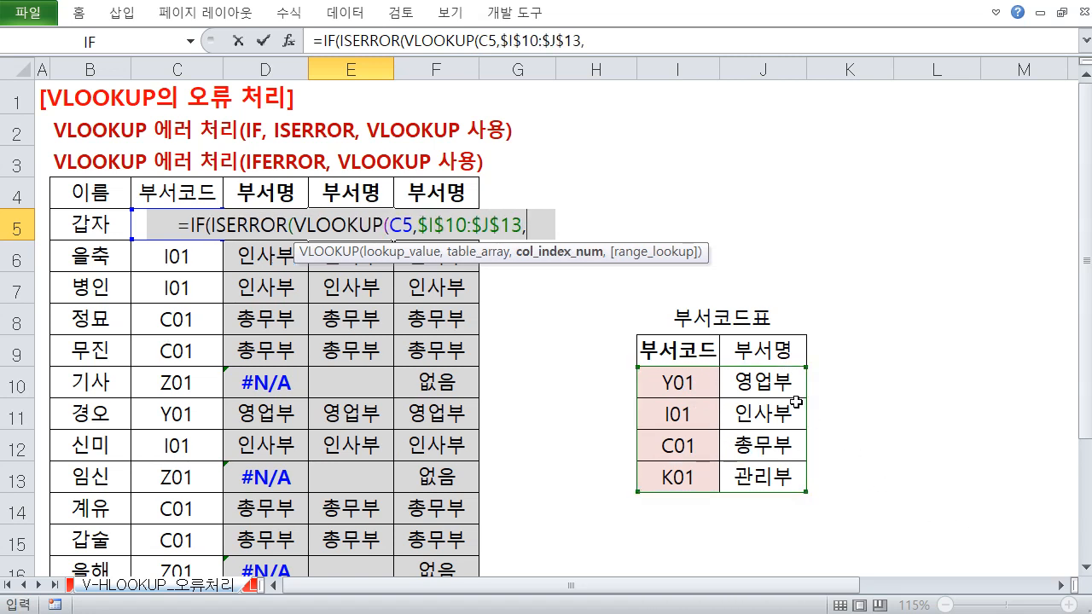
pyautogui.write('2,')
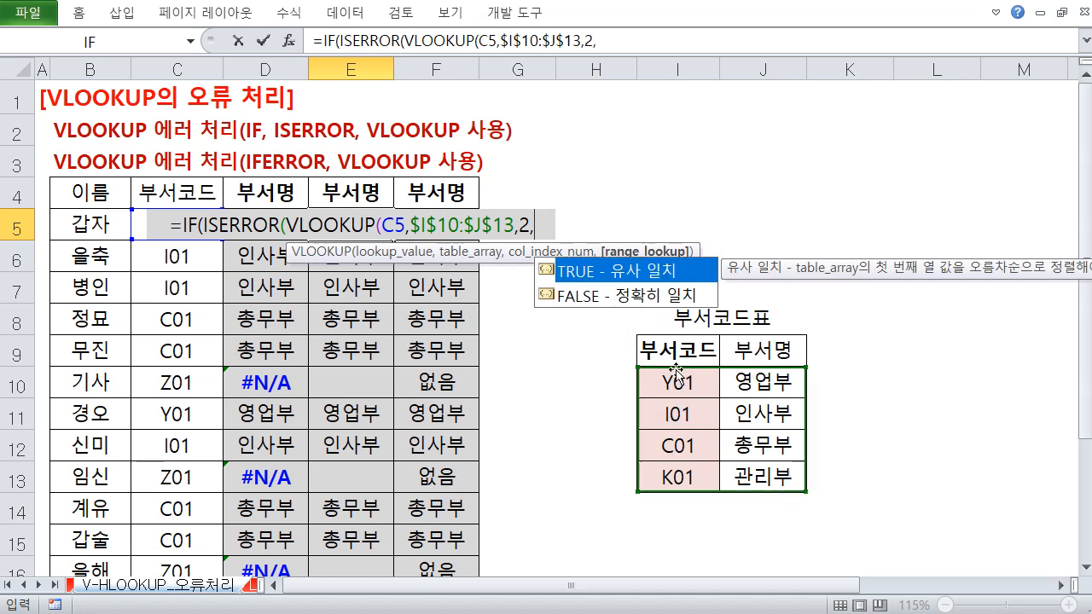
pyautogui.doubleClick(609, 293)
pyautogui.write(')')
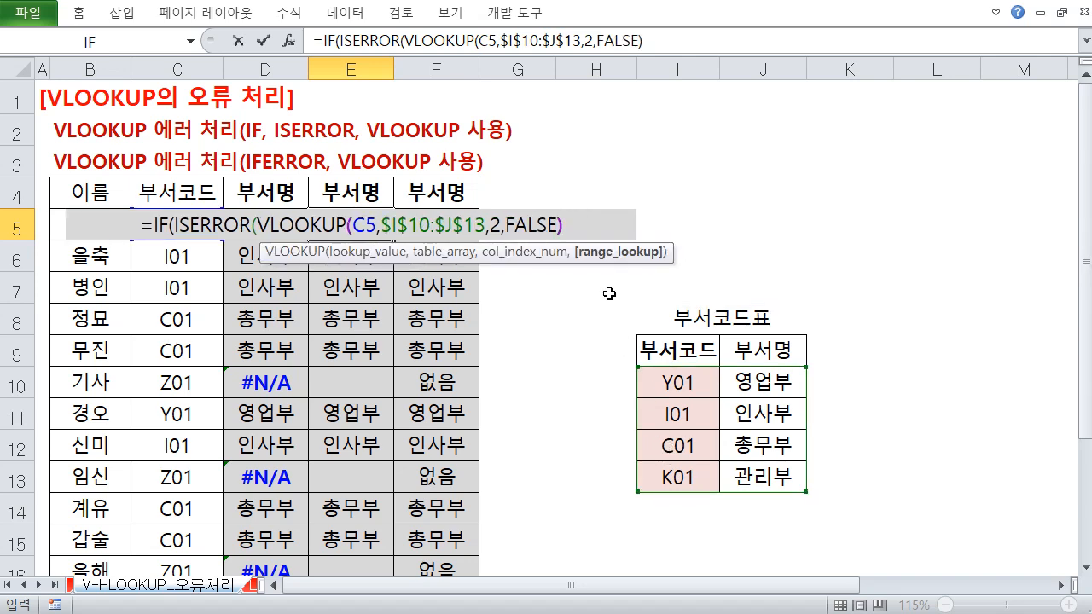
# Step: Try to commit the partial E5 formula, review its ISERROR-VLOOKUP part, and add the closing parenthesis of ISERROR
pyautogui.press('Return')
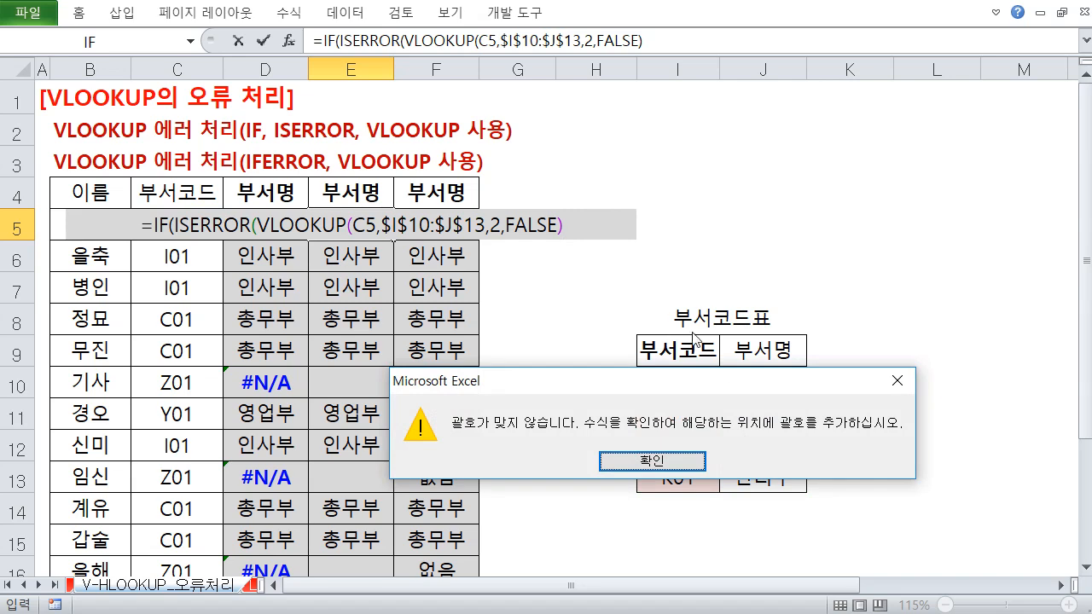
pyautogui.click(682, 462)
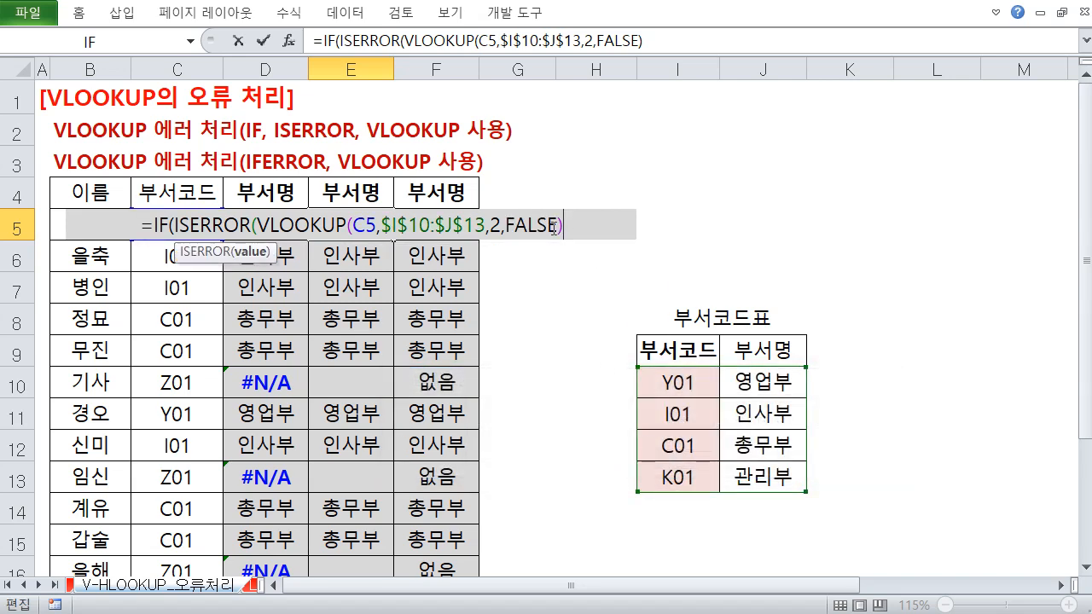
pyautogui.moveTo(175, 226); pyautogui.dragTo(570, 232)
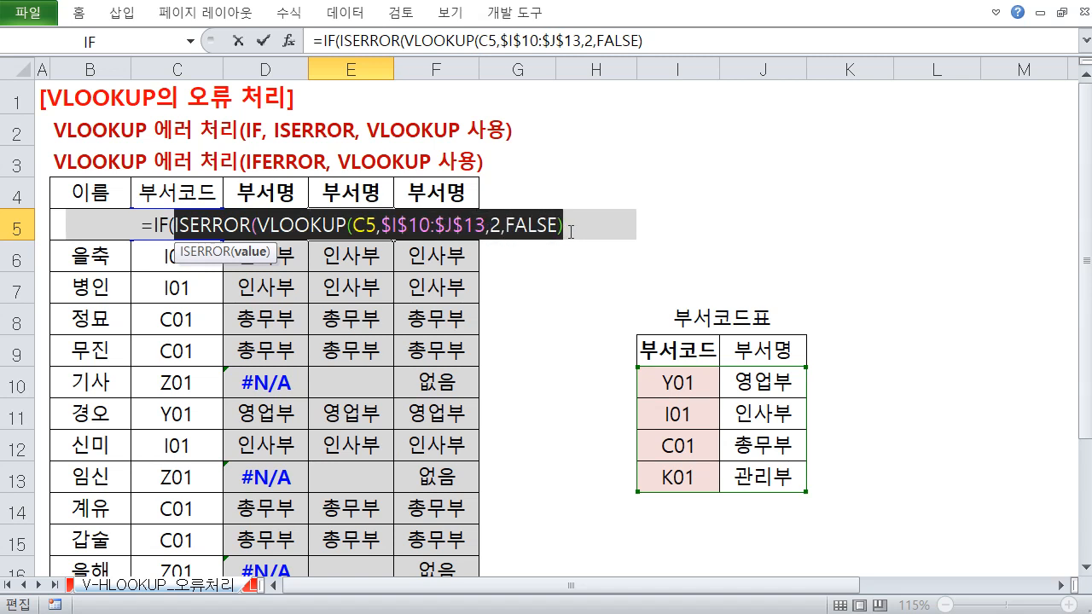
pyautogui.click(570, 232)
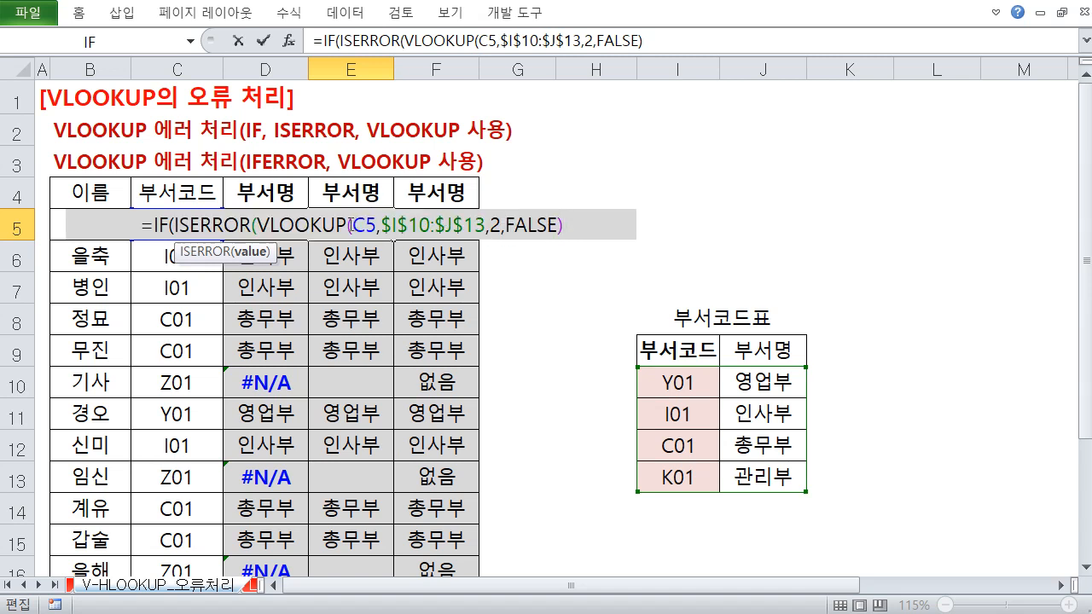
pyautogui.doubleClick(260, 225)
pyautogui.moveTo(367, 225); pyautogui.dragTo(517, 225)
pyautogui.click(582, 226)
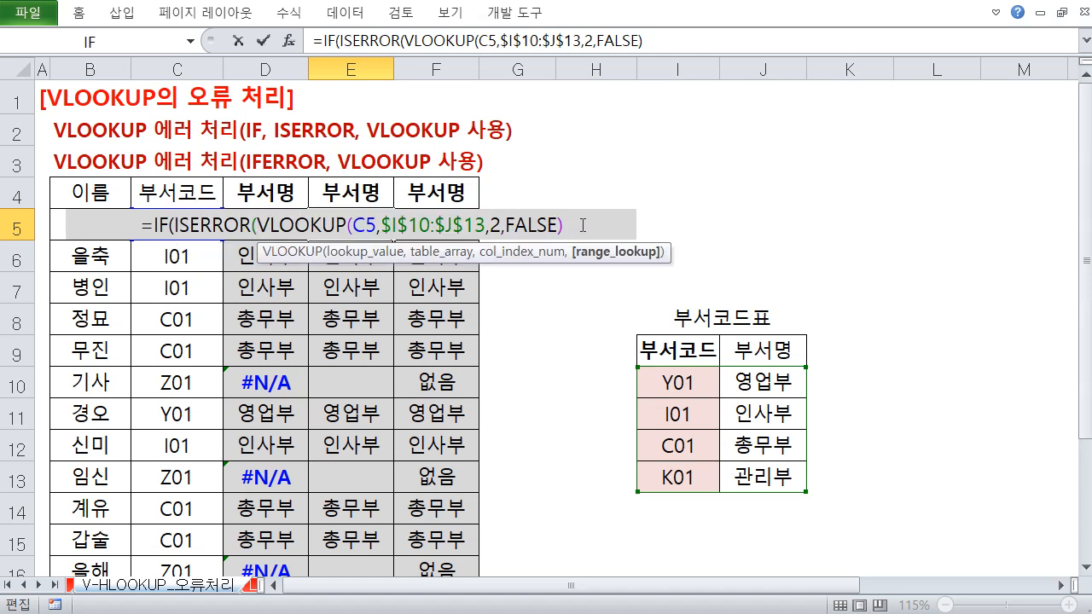
pyautogui.write(')')
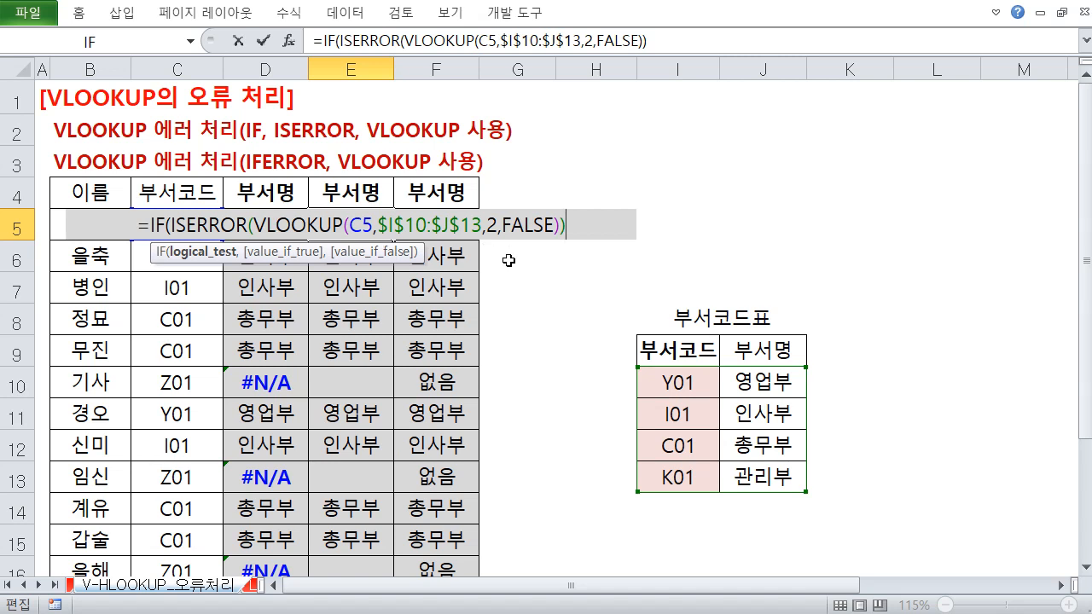
# Step: Set the IF function's value_if_true argument in E5 to "해당없음"
pyautogui.write(',')
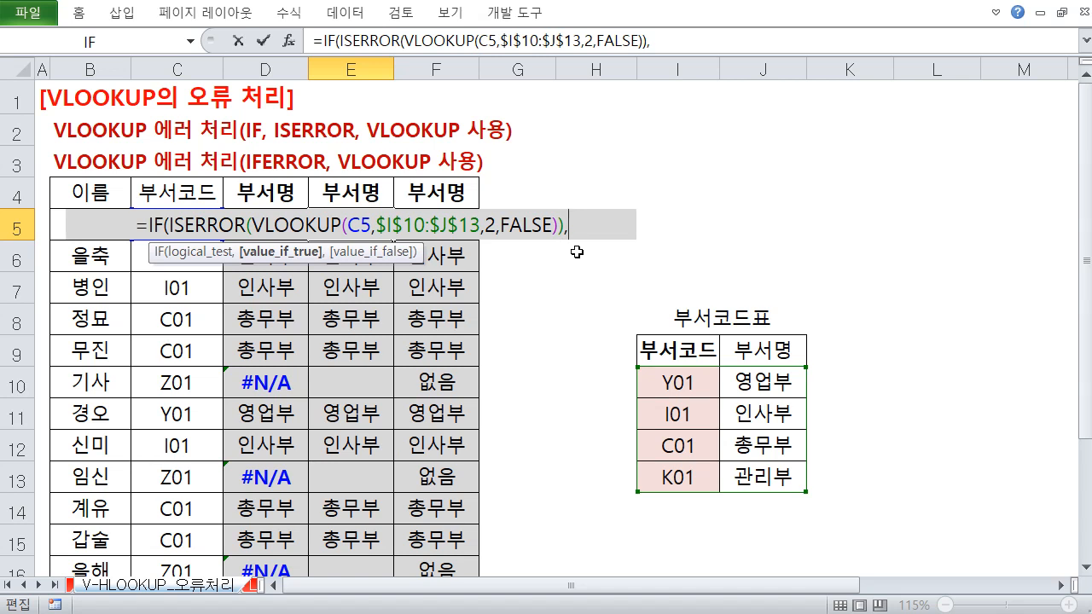
pyautogui.write('""')
pyautogui.press('BackSpace')
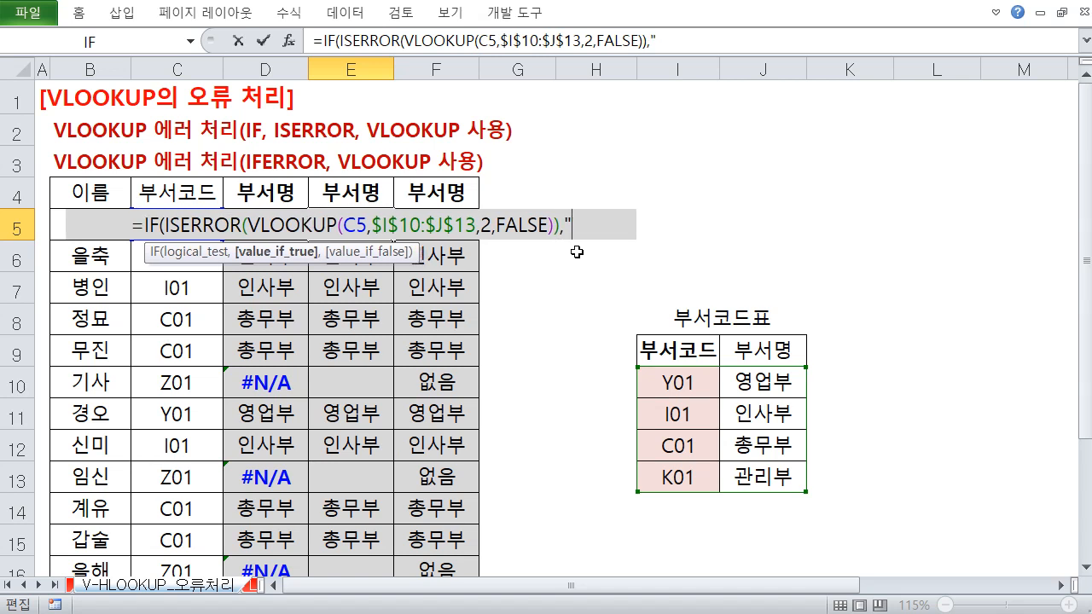
pyautogui.write('어')
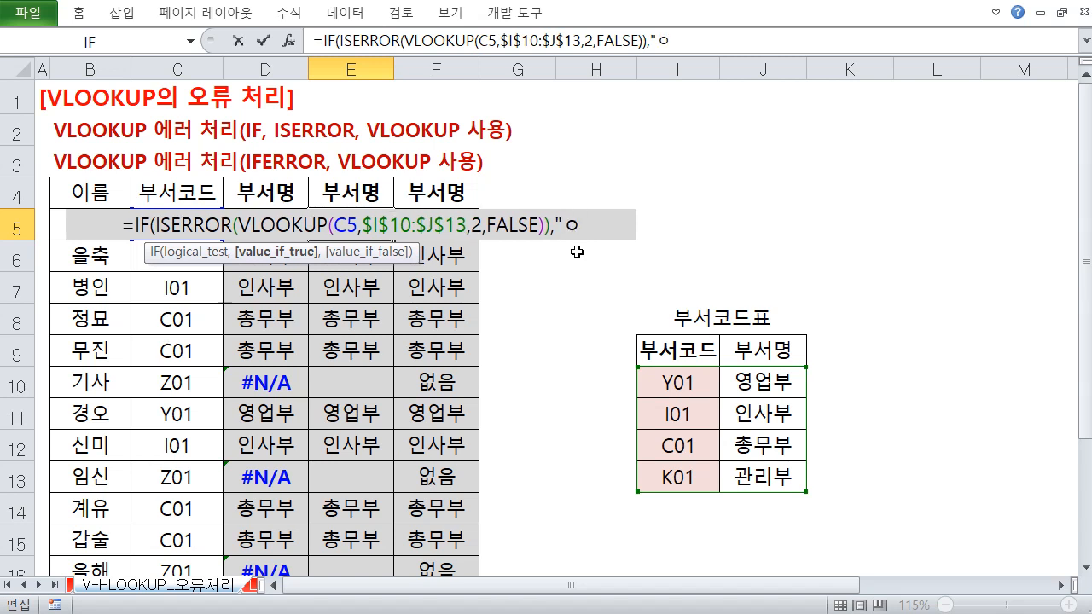
pyautogui.press('BackSpace')
pyautogui.press('BackSpace')
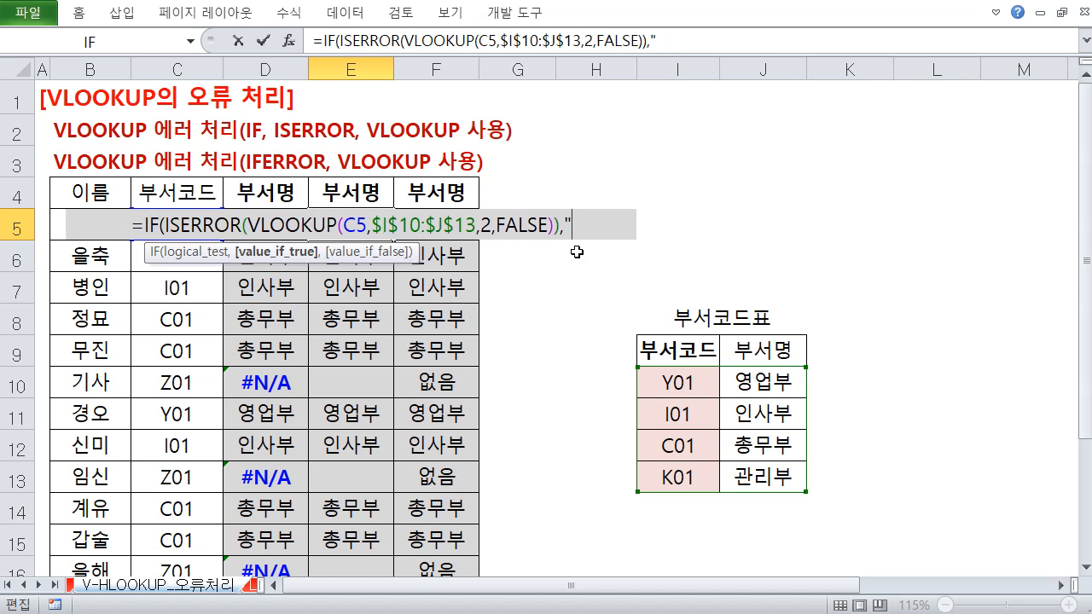
pyautogui.write('해당ㅇ')
pyautogui.write('없음')
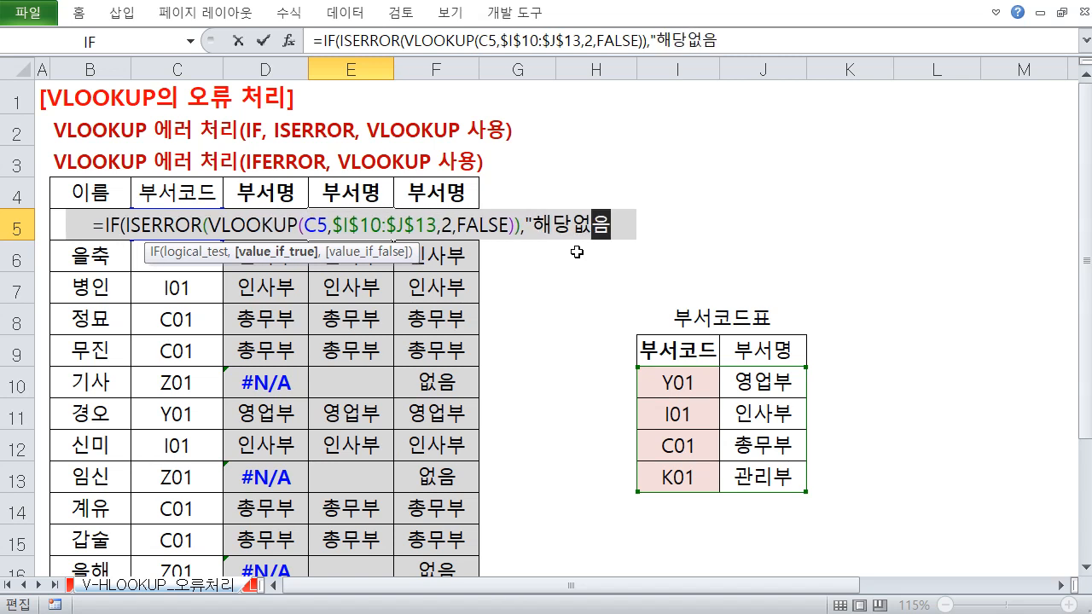
pyautogui.write('"')
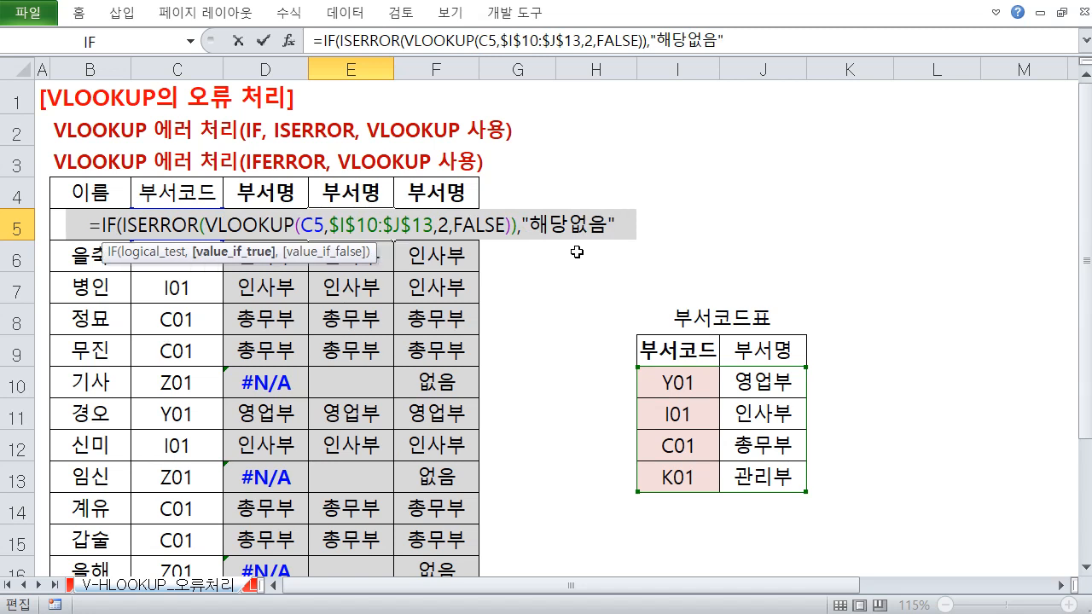
pyautogui.write(',')
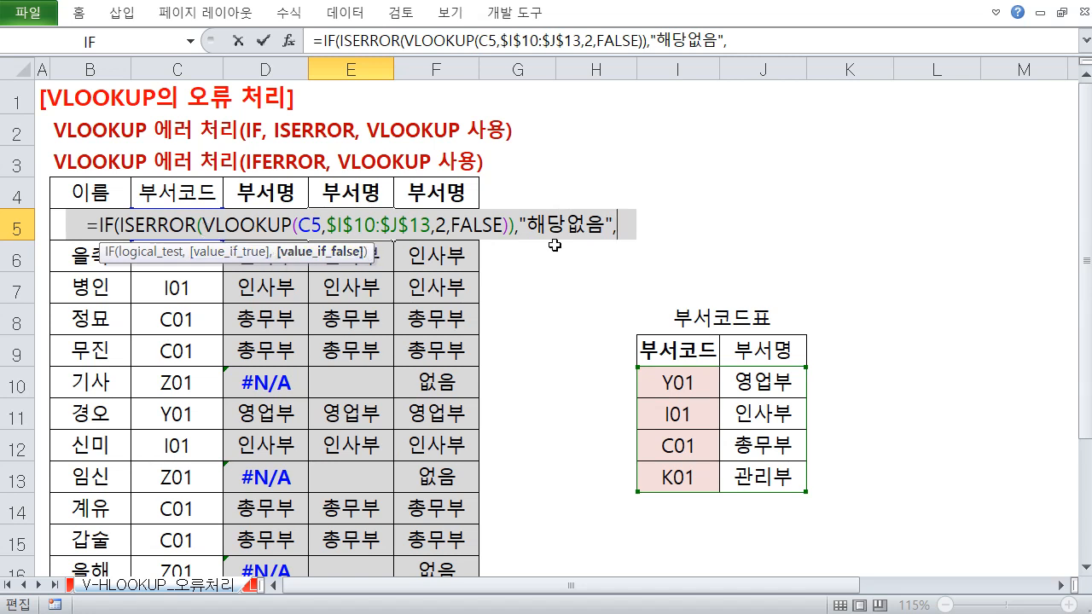
# Step: Begin a second VLOOKUP as the value_if_false argument, looking up C5 in the absolute range $I$10:$J$13
pyautogui.write('vl')
pyautogui.press('Tab')
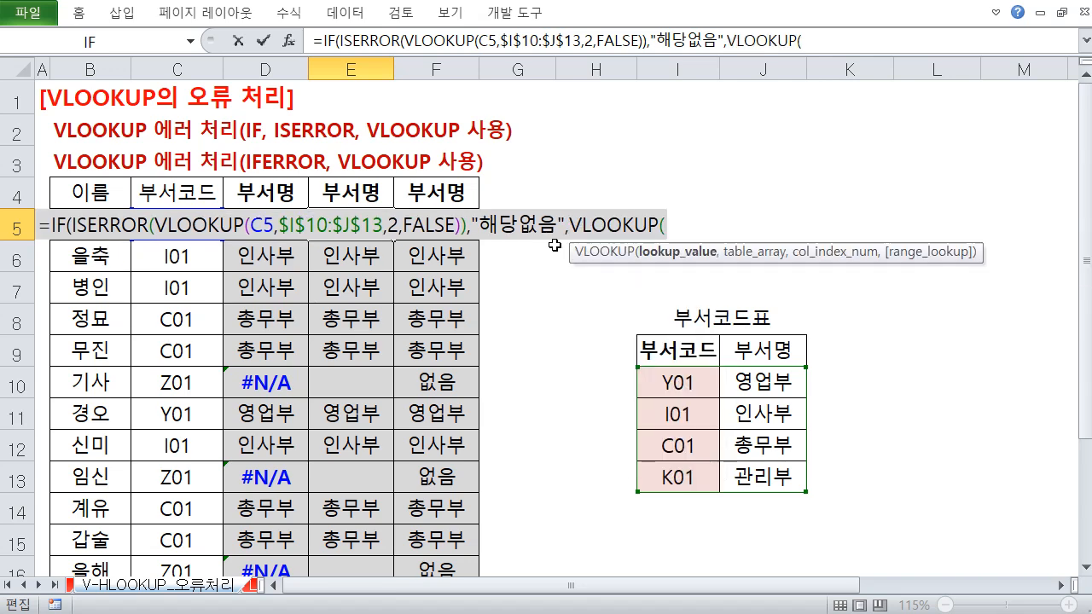
pyautogui.click(197, 256)
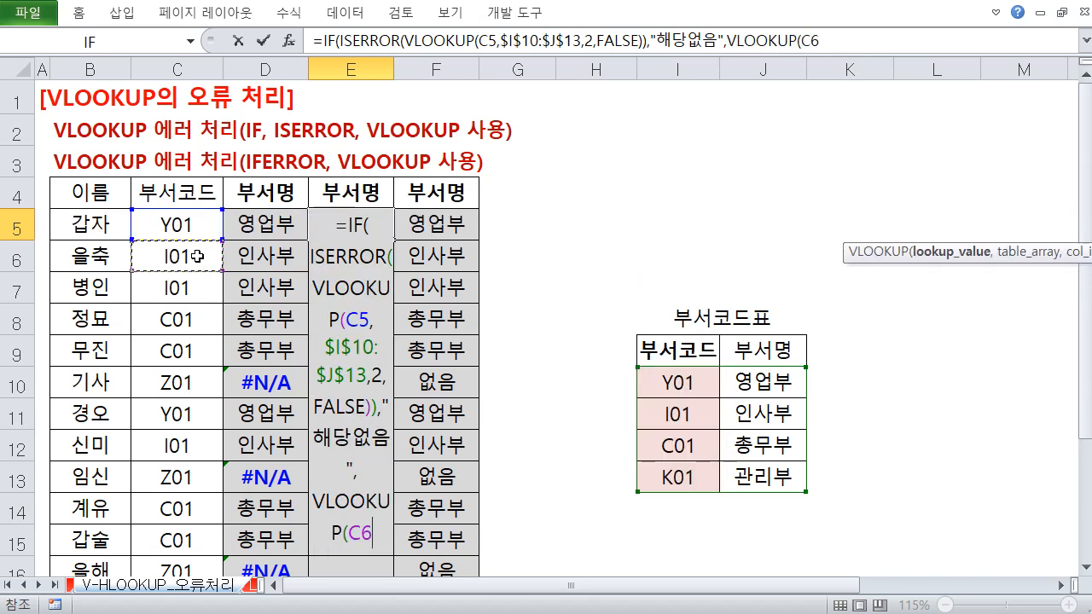
pyautogui.press('Up')
pyautogui.write(',')
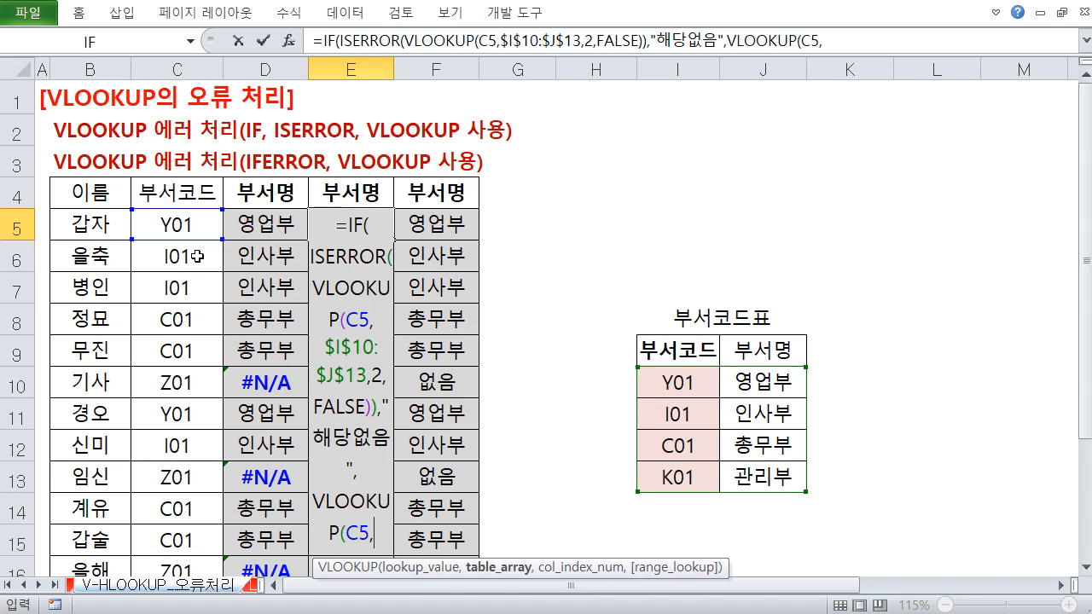
pyautogui.moveTo(668, 380); pyautogui.dragTo(770, 475)
pyautogui.press('F4')
pyautogui.write(',')
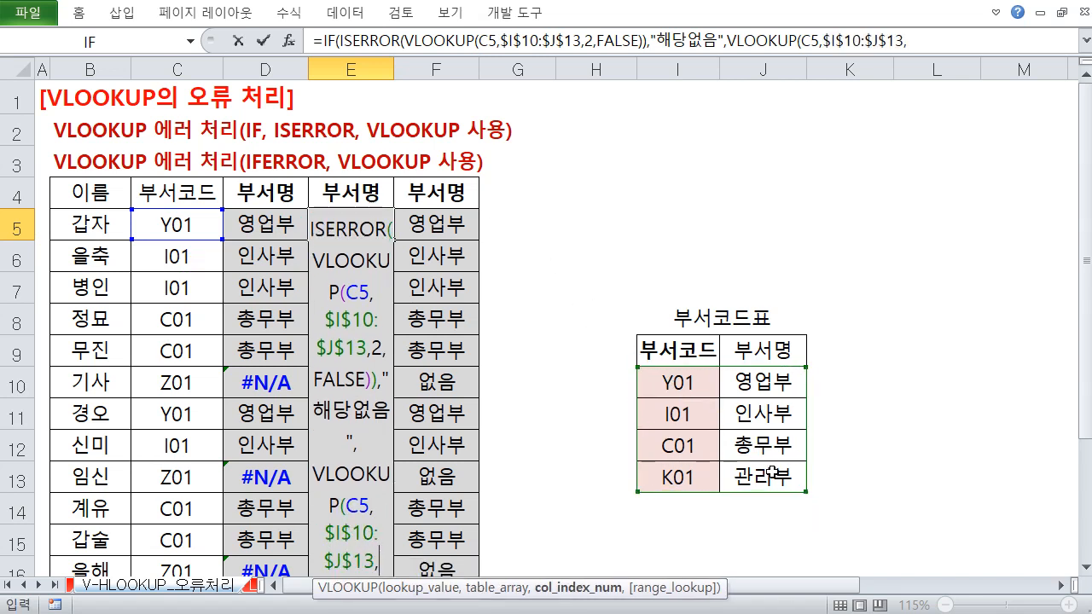
# Step: Finish the second VLOOKUP with column 2 and exact match FALSE, close the IF function and commit the E5 formula
pyautogui.write('2,')
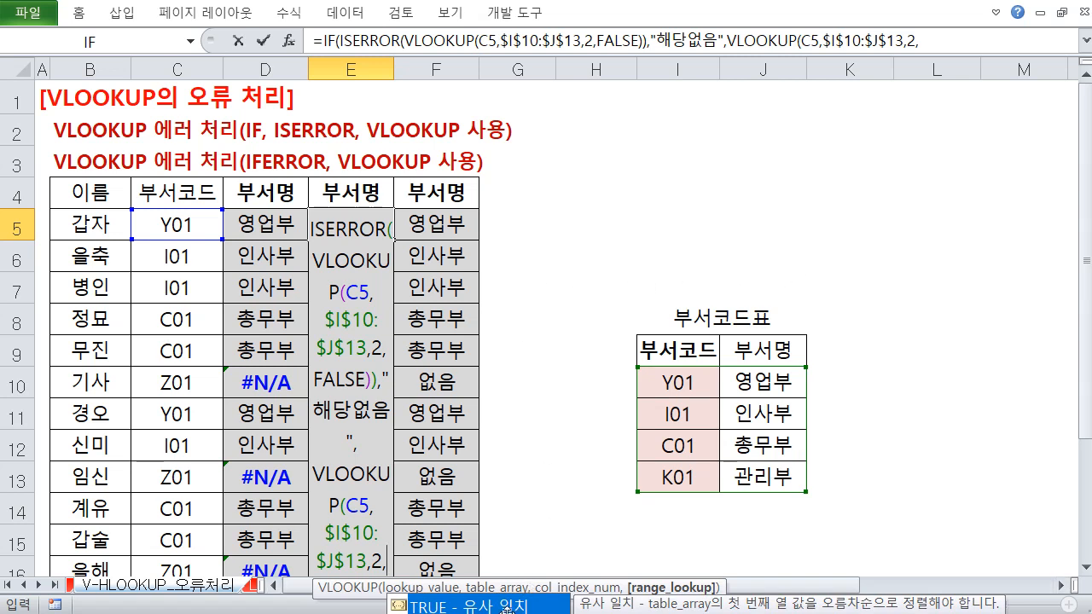
pyautogui.press('Down')
pyautogui.press('Tab')
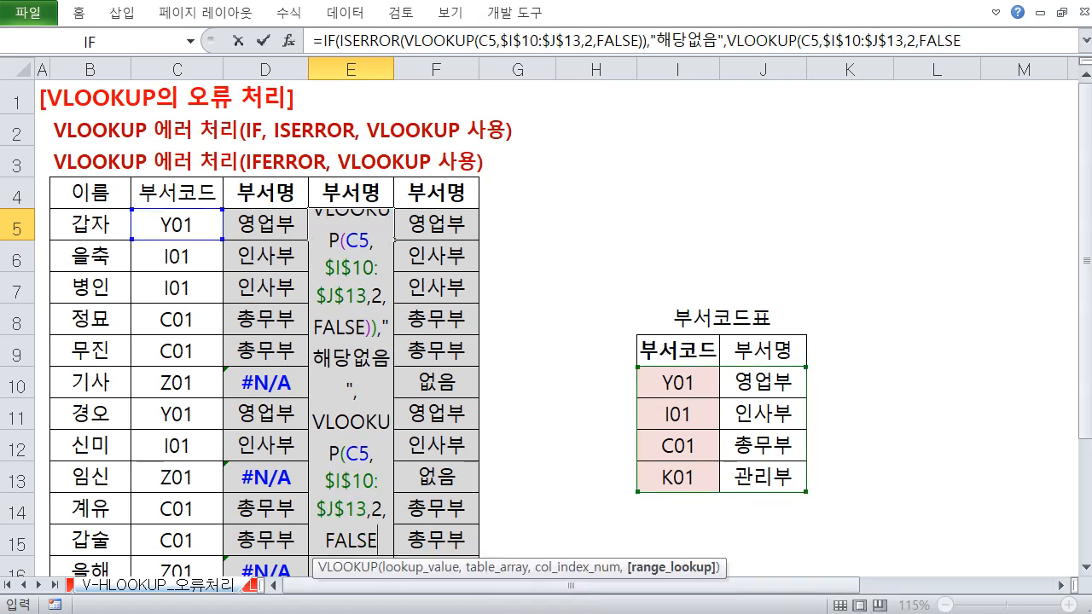
pyautogui.write(')')
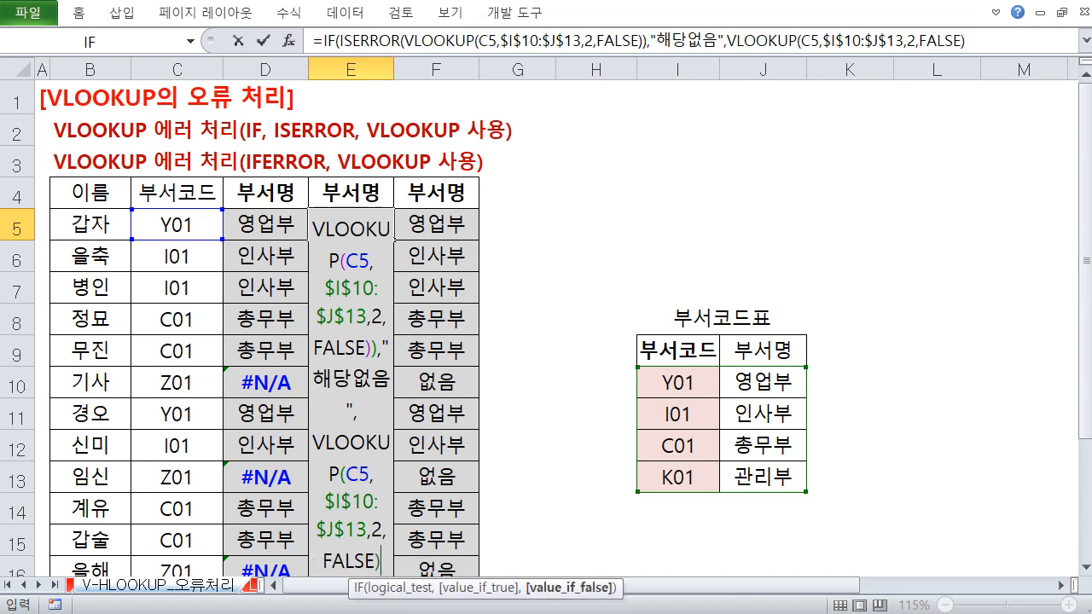
pyautogui.write(')')
pyautogui.press('Return')
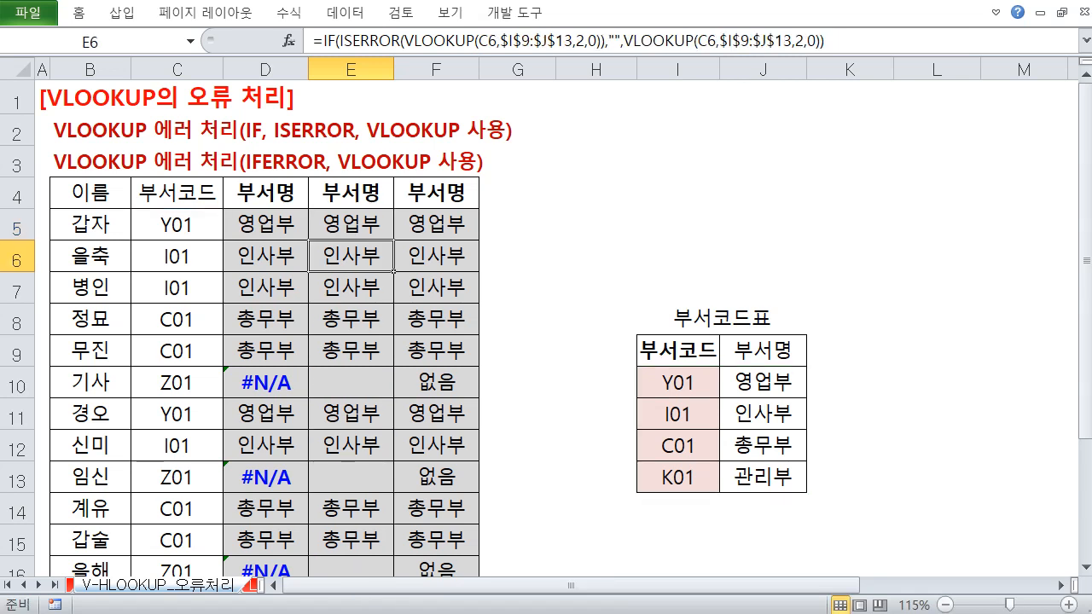
# Step: Reopen the E5 formula and split it with line breaks so each IF argument sits on its own line
pyautogui.press('Up')
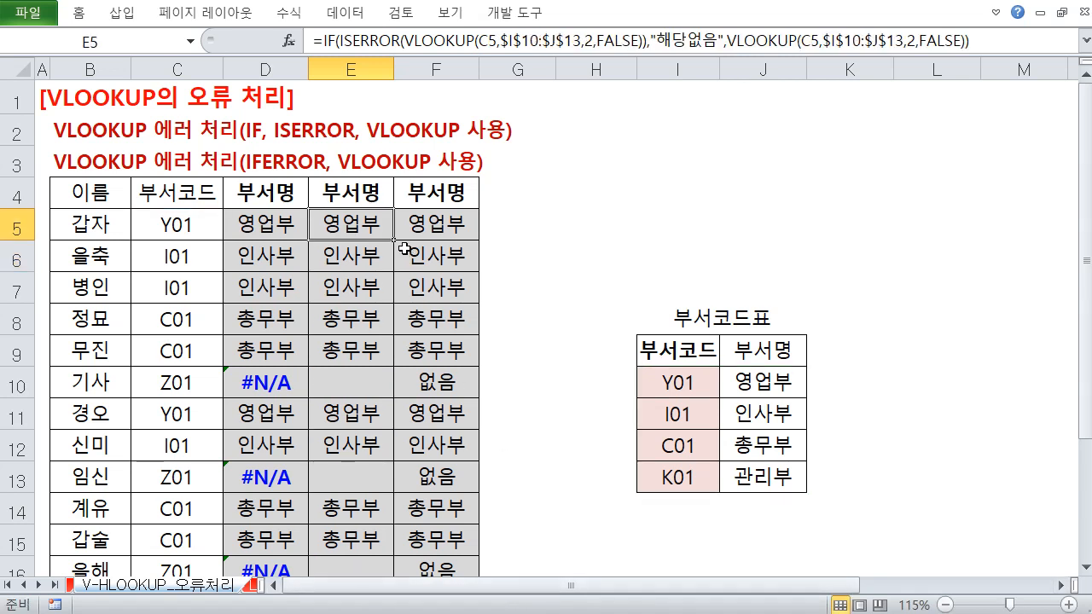
pyautogui.press('F2')
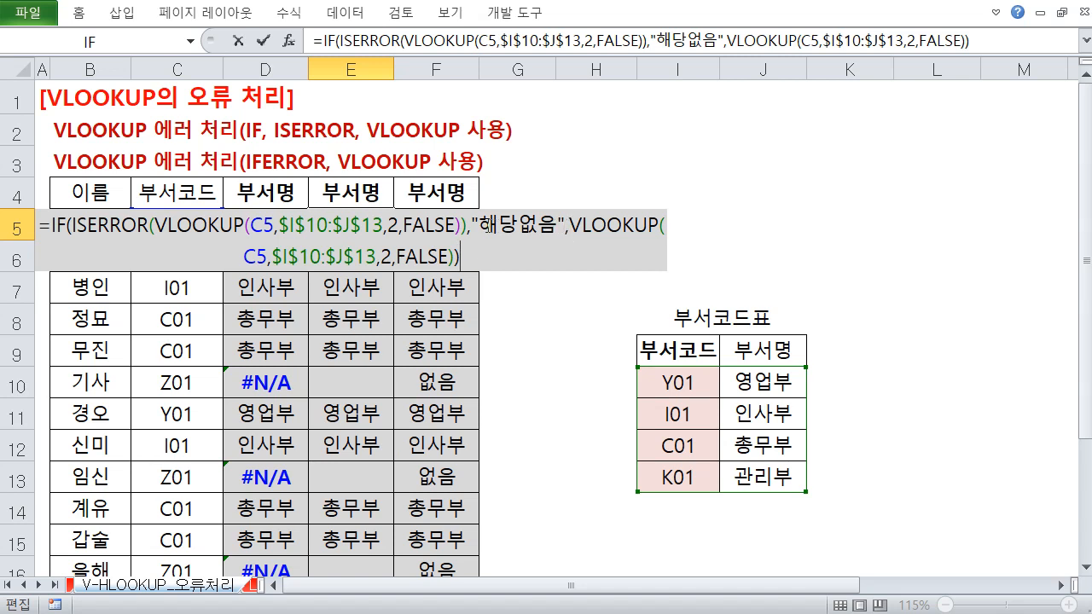
pyautogui.click(472, 226)
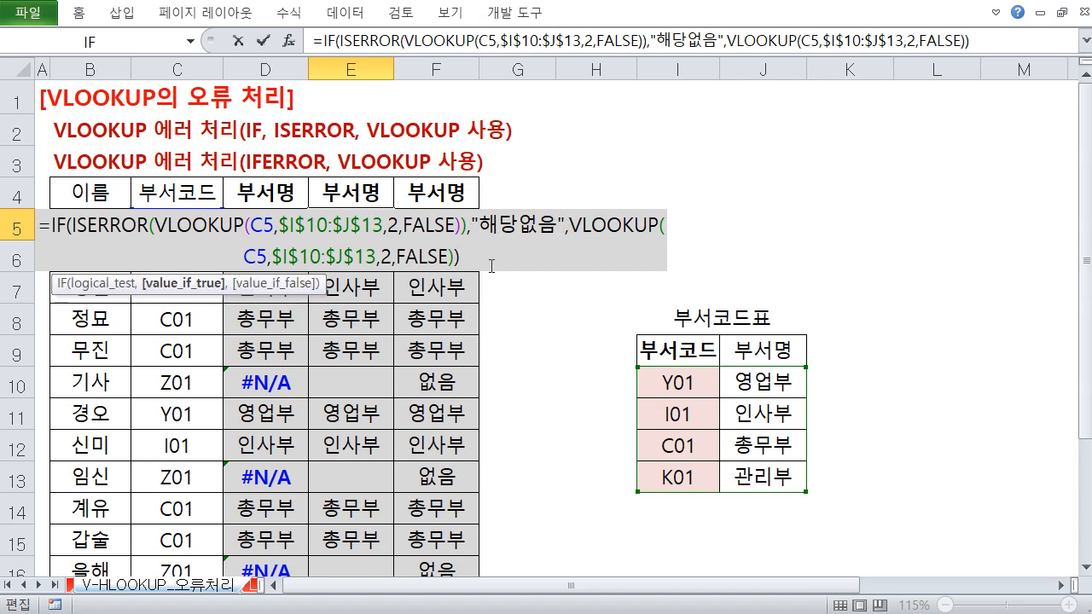
pyautogui.hotkey('alt', 'Return')
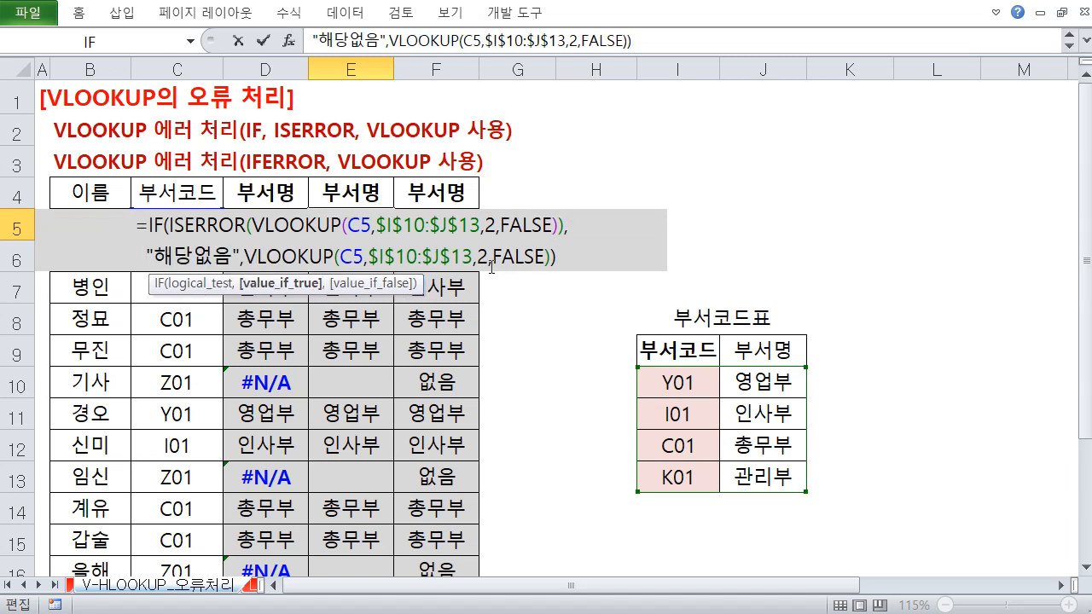
pyautogui.press('Right')
pyautogui.press('Right')
pyautogui.press('Right')
pyautogui.press('Right')
pyautogui.press('Right')
pyautogui.press('Right')
pyautogui.hotkey('alt', 'Return')
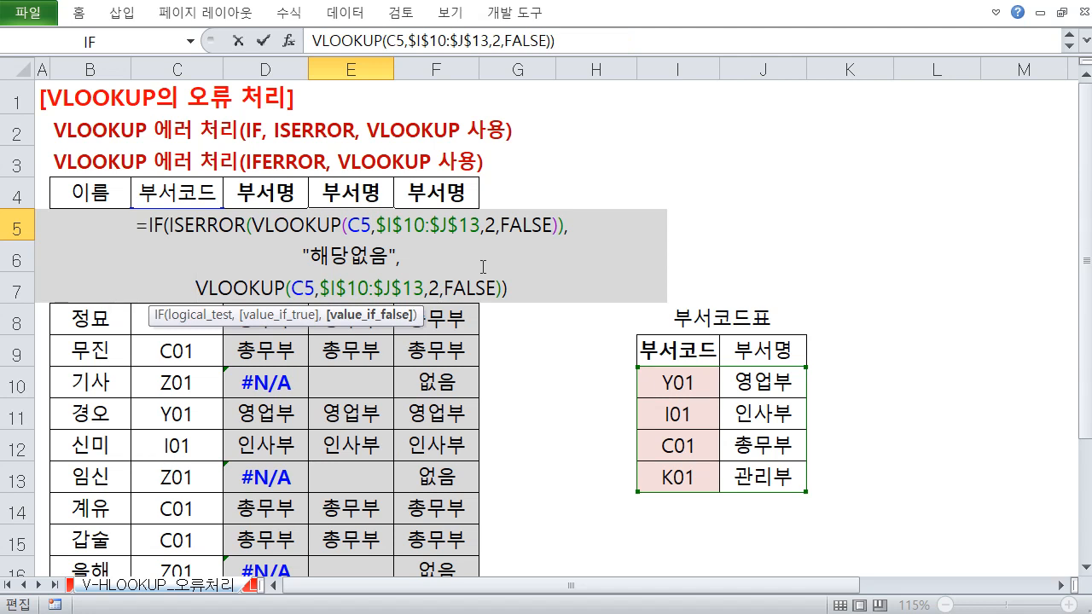
# Step: Review the three IF arguments of the E5 formula and commit the multi-line version
pyautogui.click(152, 227)
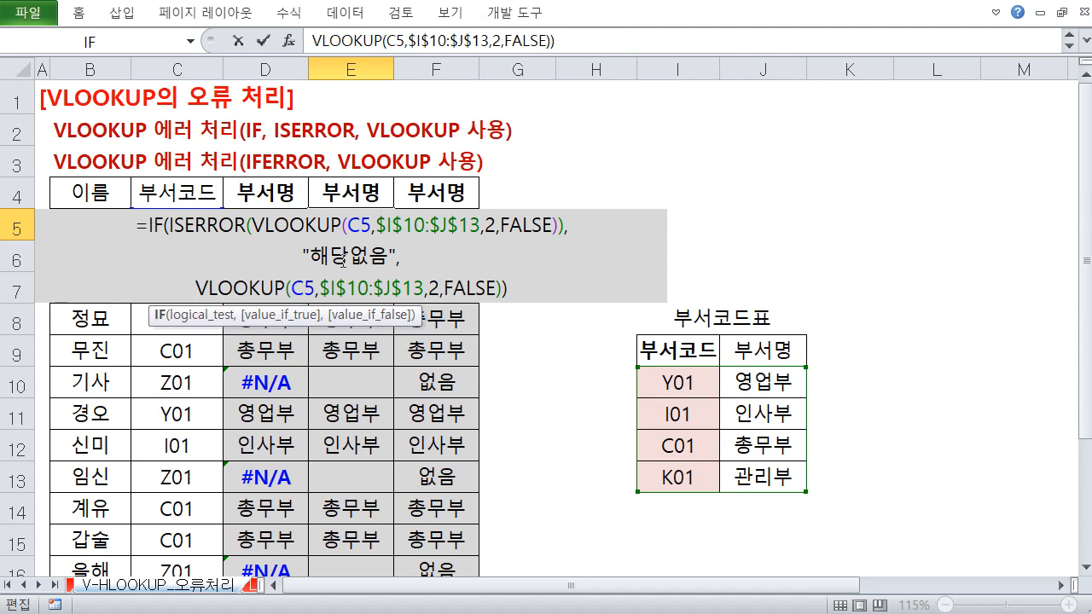
pyautogui.moveTo(290, 226); pyautogui.dragTo(416, 228)
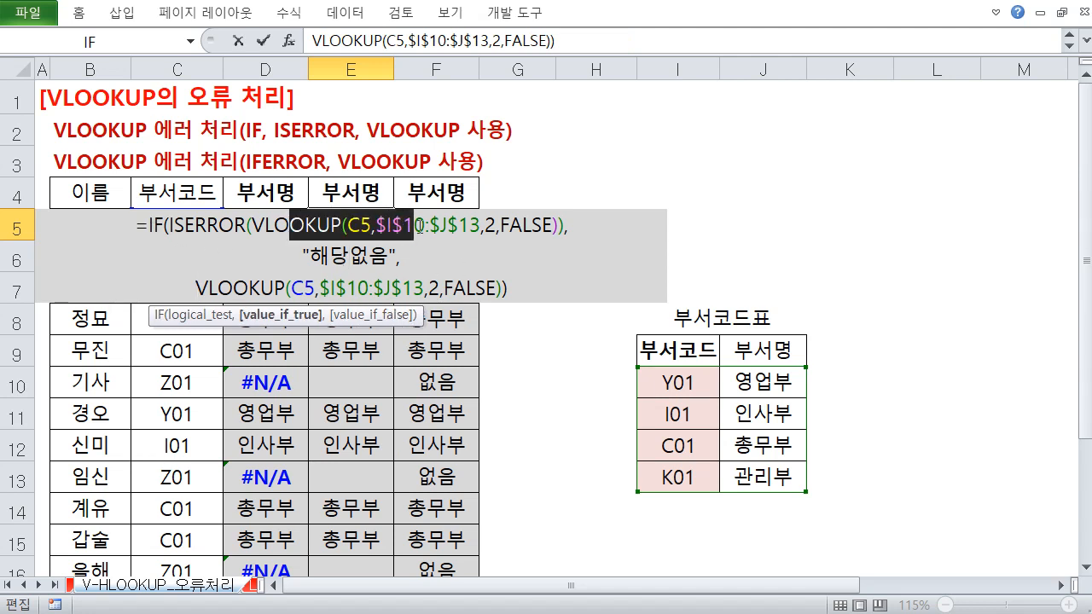
pyautogui.click(362, 256)
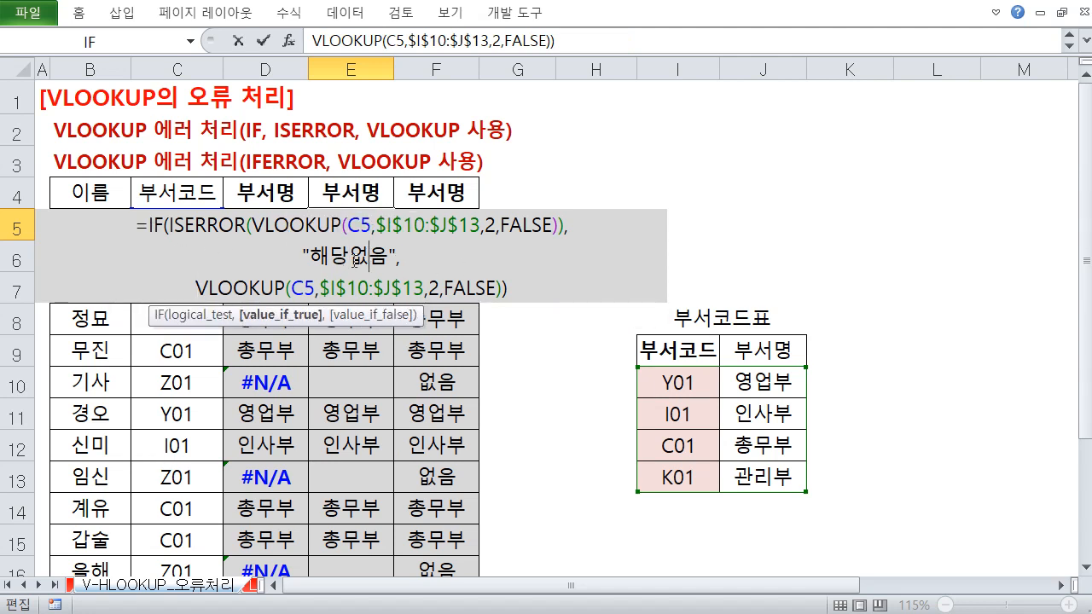
pyautogui.click(512, 289)
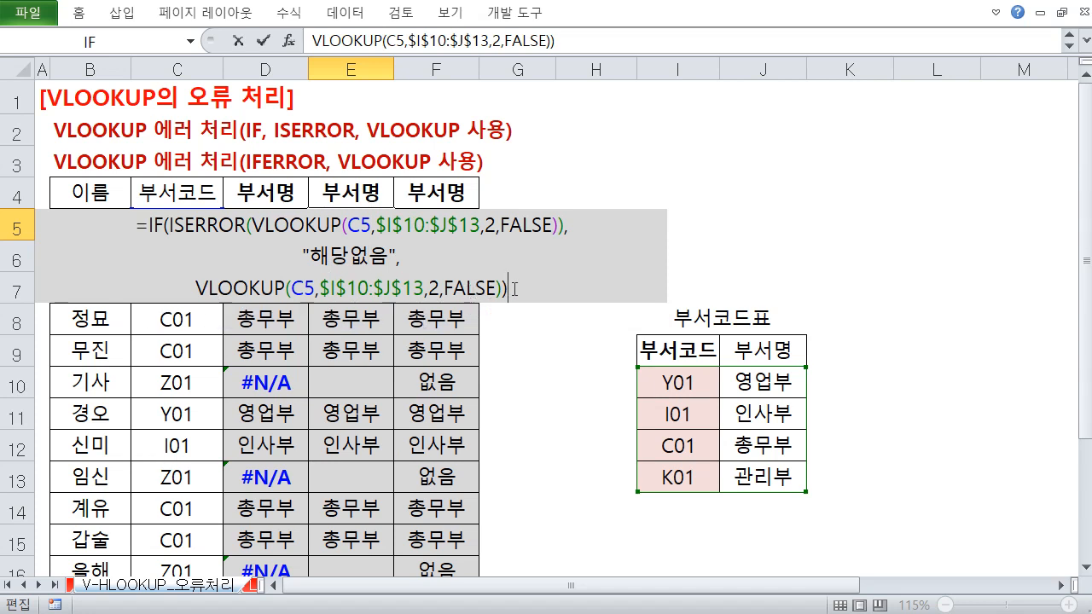
pyautogui.press('Return')
# Step: Fill the E5 formula down the second 부서명 column through E17
pyautogui.click(375, 229)
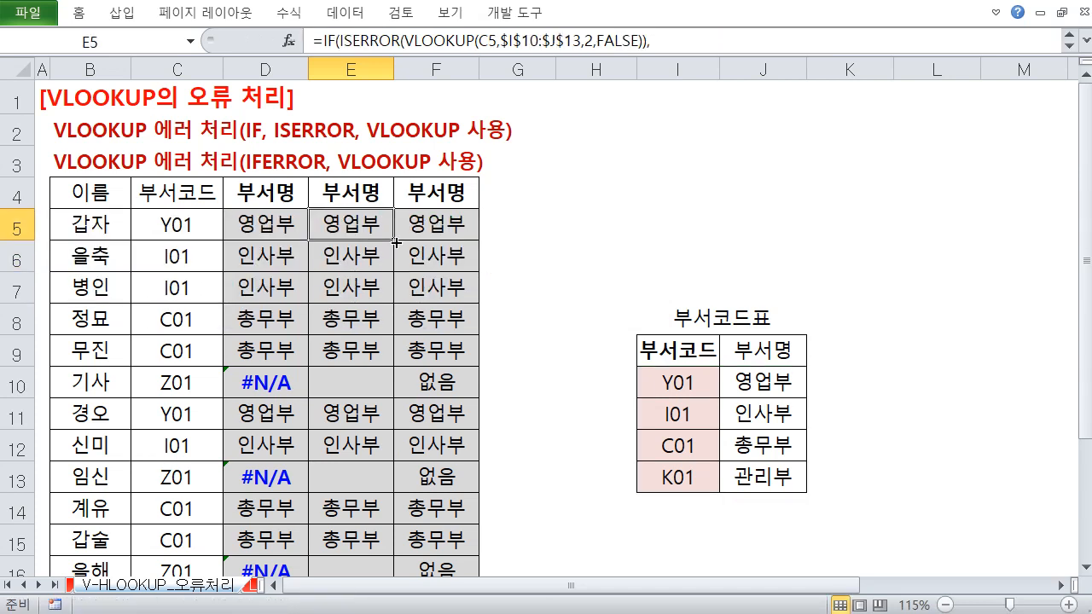
pyautogui.moveTo(396, 242); pyautogui.dragTo(373, 478)
pyautogui.scroll(2, 350, 341)
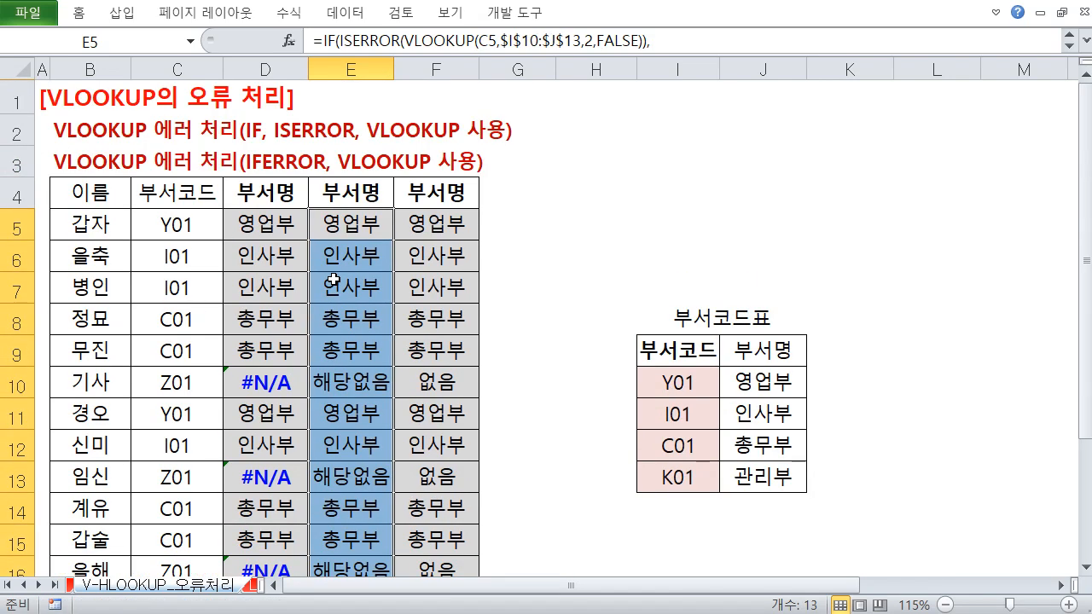
# Step: Examine the copied formula in E10 and its "해당없음" argument, leaving it unedited
pyautogui.click(361, 371)
pyautogui.doubleClick(369, 380)
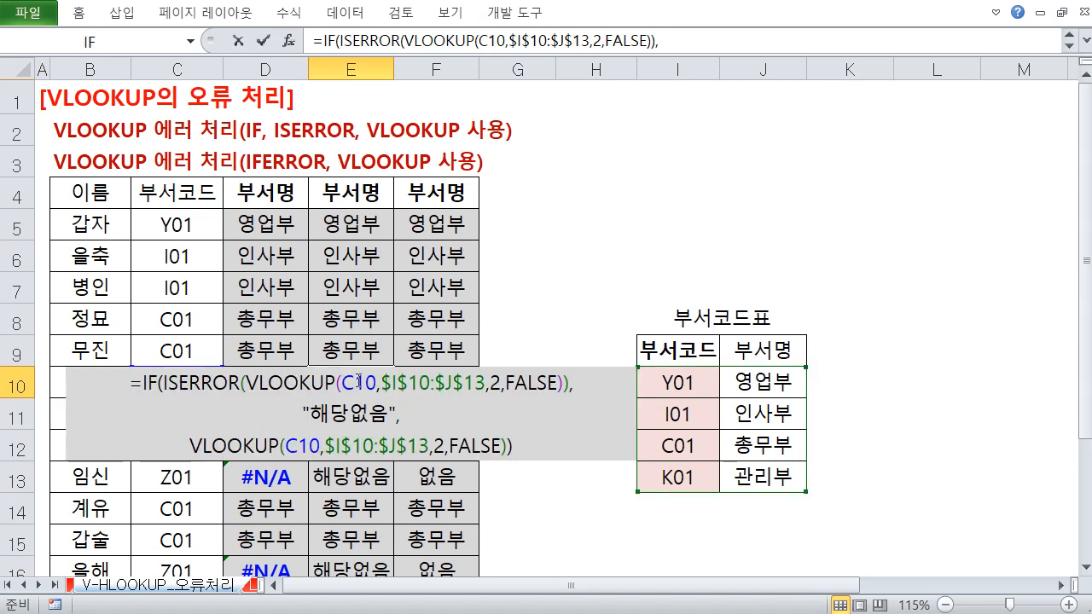
pyautogui.moveTo(307, 415); pyautogui.dragTo(385, 416)
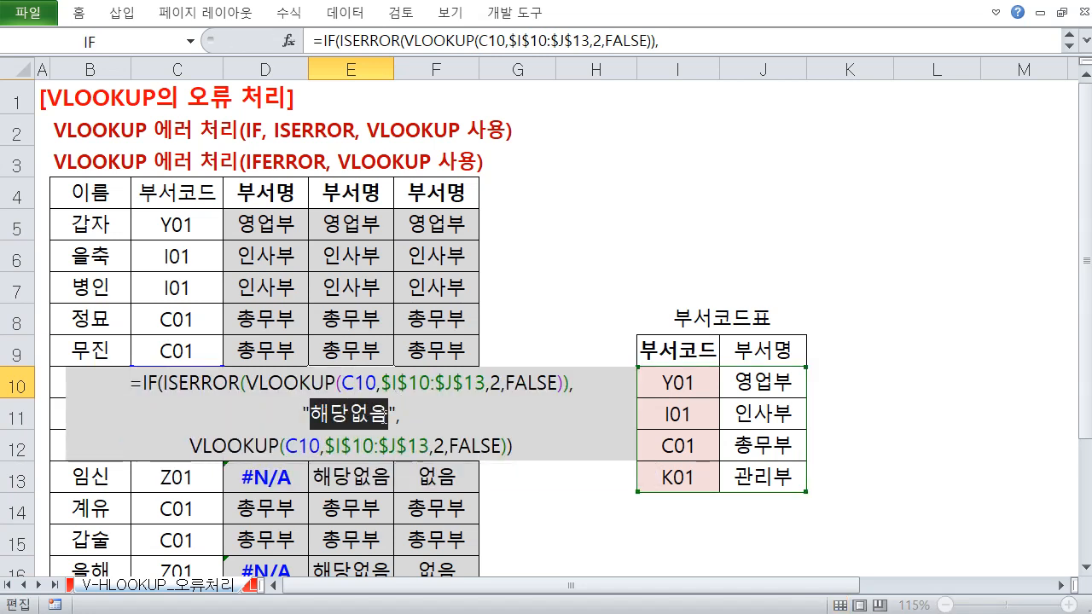
pyautogui.press('Escape')
# Step: Clear the existing formula in F5 and begin a new one with the IFERROR function
pyautogui.click(436, 231)
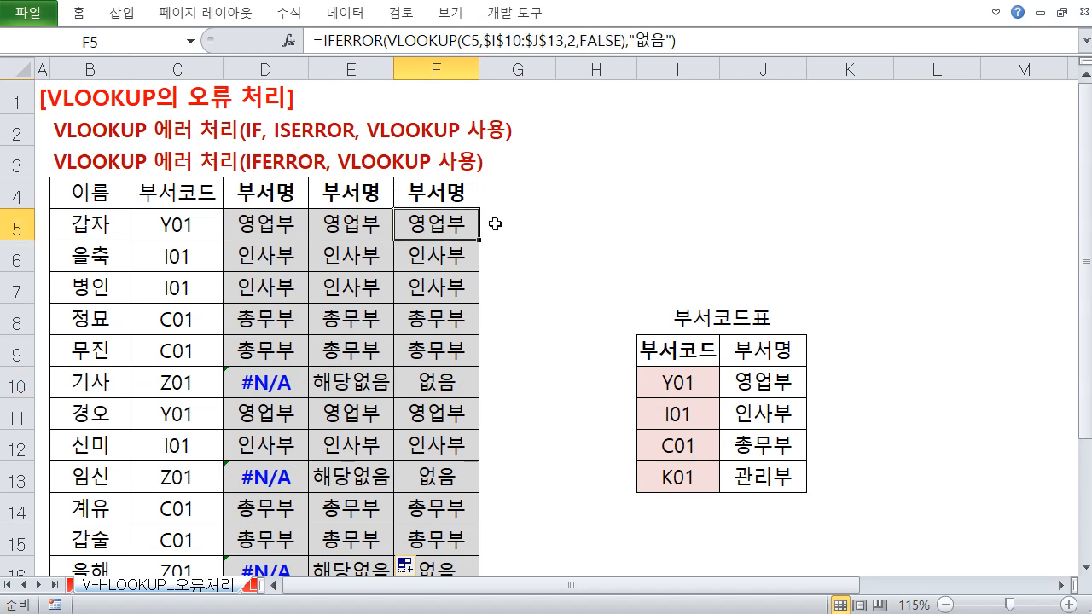
pyautogui.press('Delete')
pyautogui.write('=ㅑ')
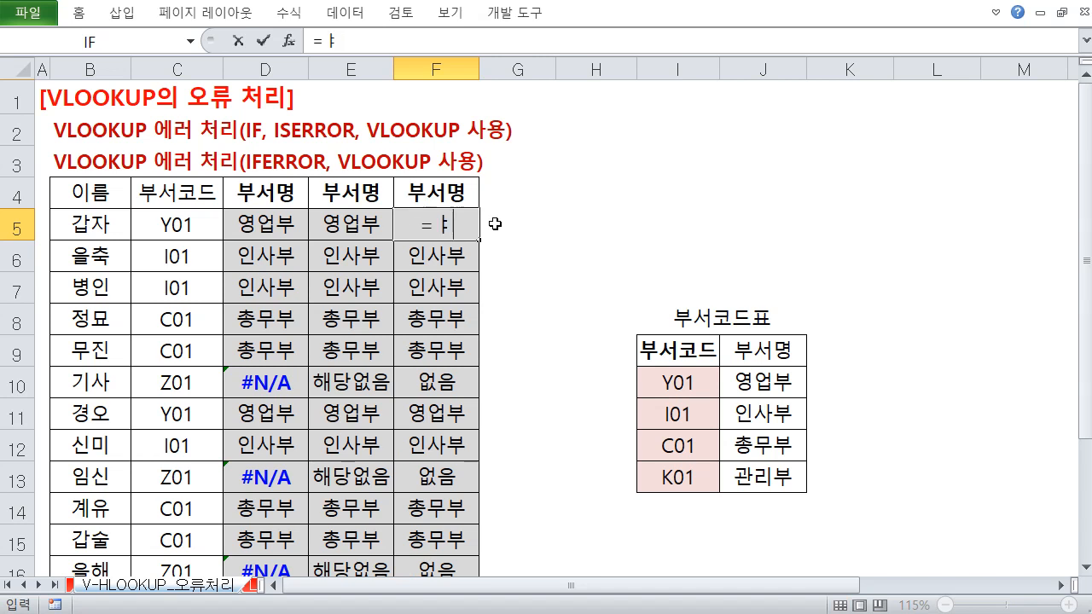
pyautogui.press('BackSpace')
pyautogui.write('IF')
pyautogui.press('Down')
pyautogui.press('Tab')
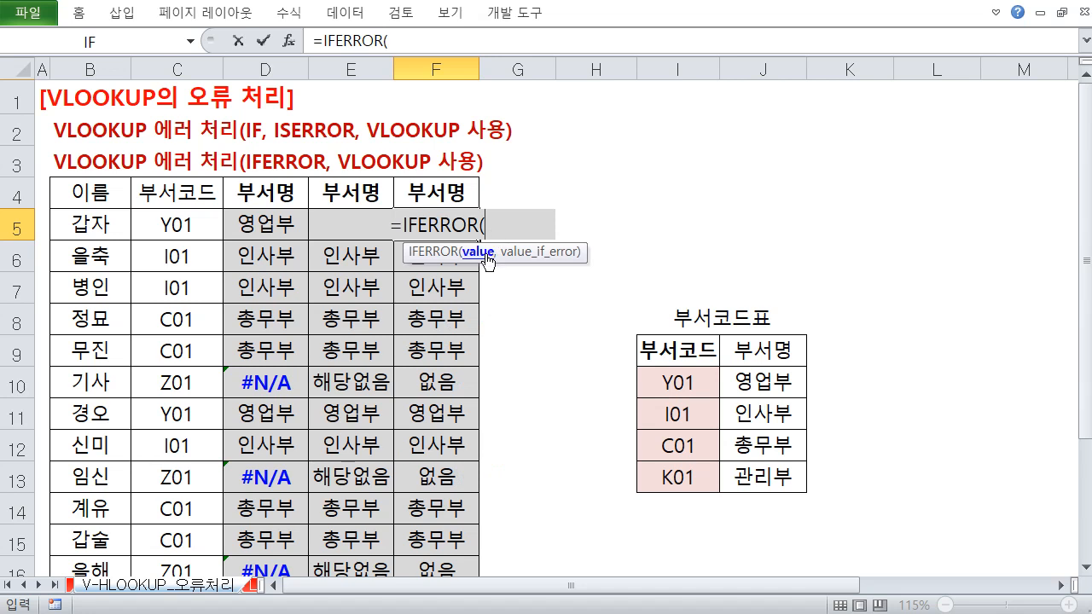
# Step: Nest a VLOOKUP as IFERROR's value argument, looking up C5 in the absolute range $I$10:$J$13
pyautogui.write('vl')
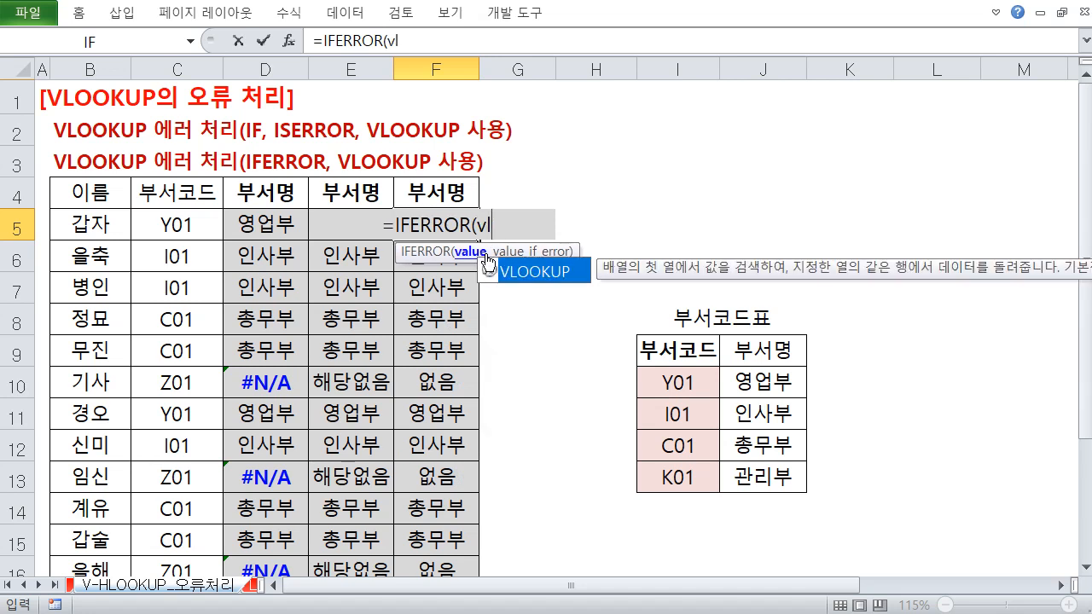
pyautogui.press('Tab')
pyautogui.click(159, 235)
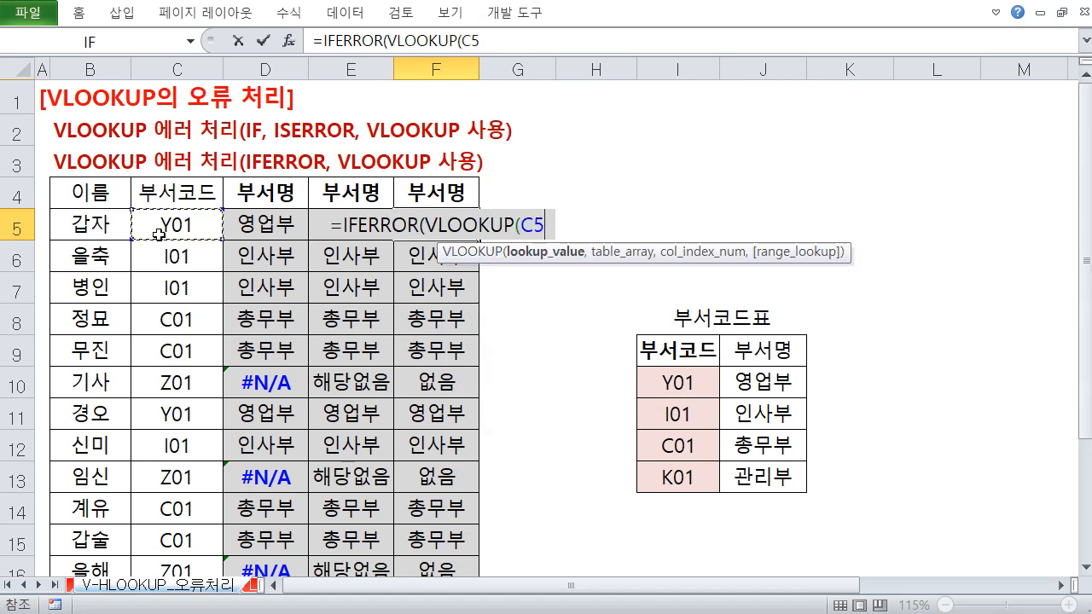
pyautogui.write(',')
pyautogui.moveTo(638, 379); pyautogui.dragTo(748, 483)
pyautogui.press('F4')
pyautogui.write(',')
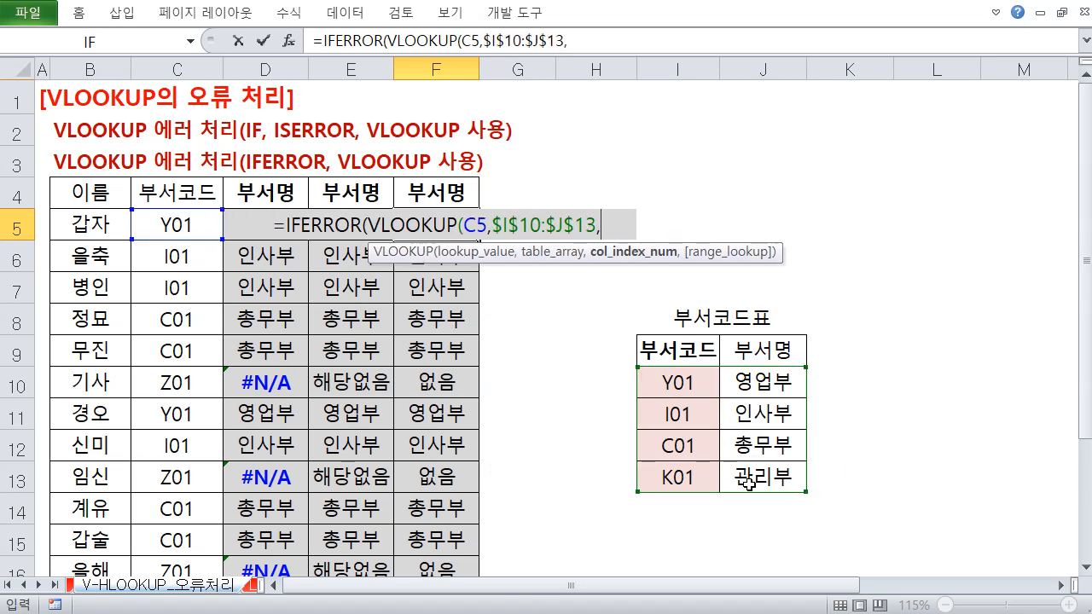
# Step: Complete the nested VLOOKUP in F5 with column index 2 and exact match FALSE, and close its parenthesis
pyautogui.write('2,')
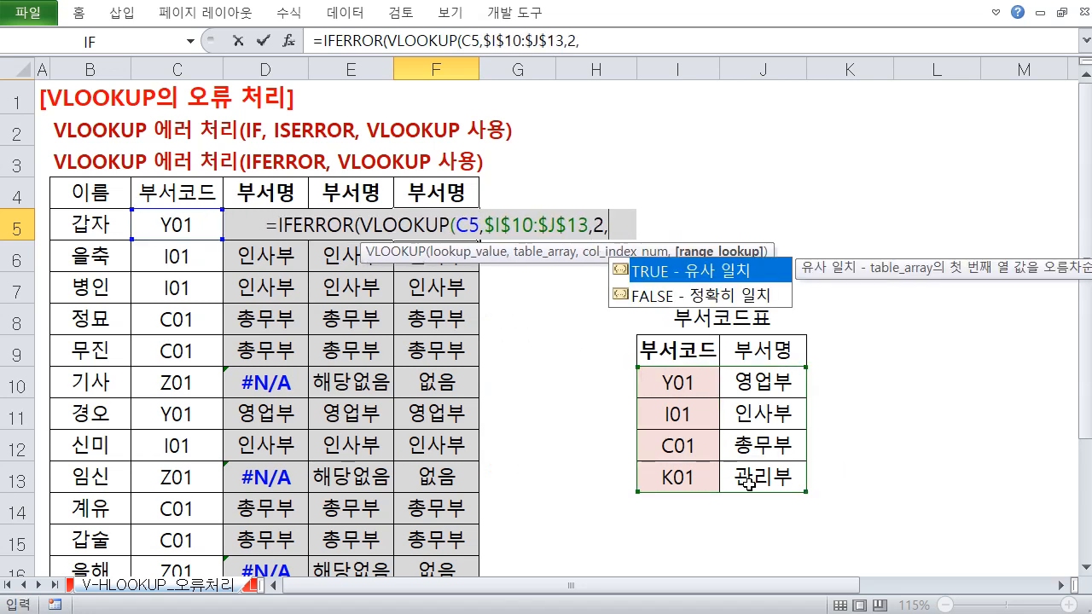
pyautogui.press('Down')
pyautogui.press('Up')
pyautogui.press('Tab')
pyautogui.press('BackSpace')
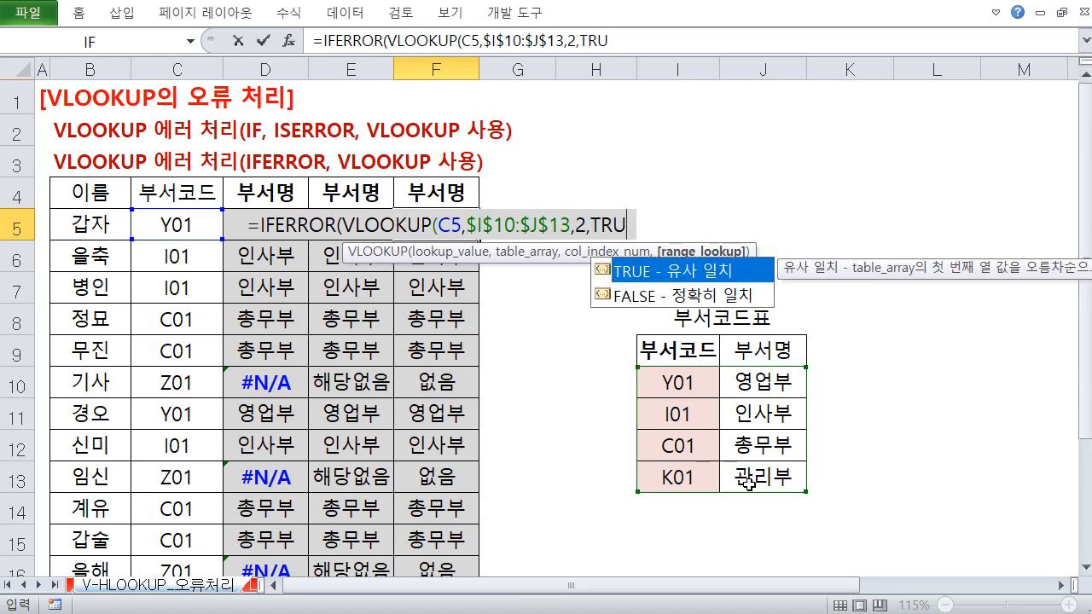
pyautogui.press('BackSpace')
pyautogui.press('BackSpace')
pyautogui.press('BackSpace')
pyautogui.press('Down')
pyautogui.press('Tab')
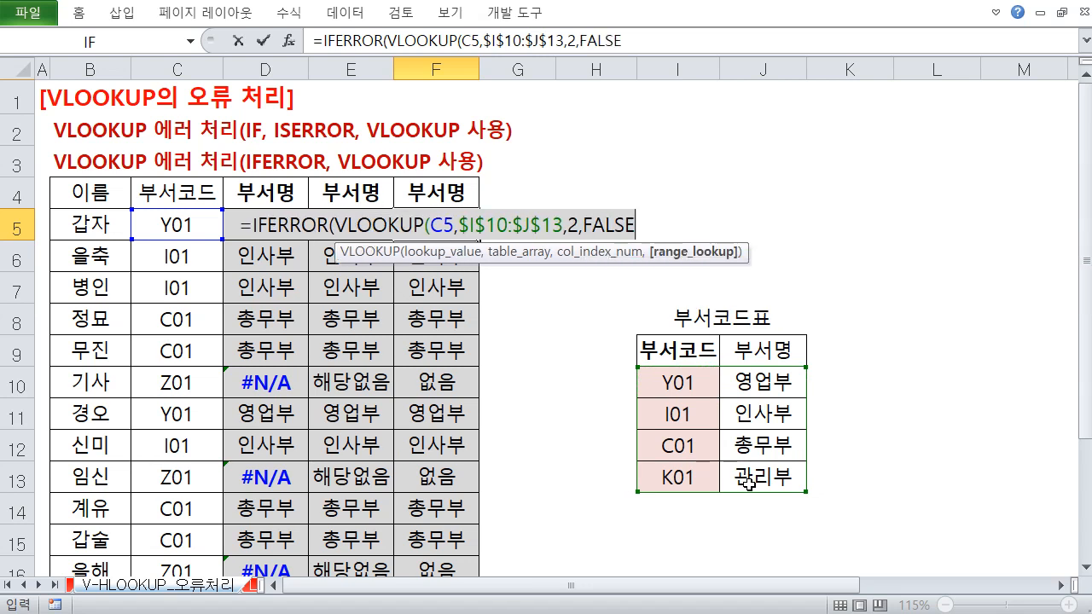
pyautogui.write('),')
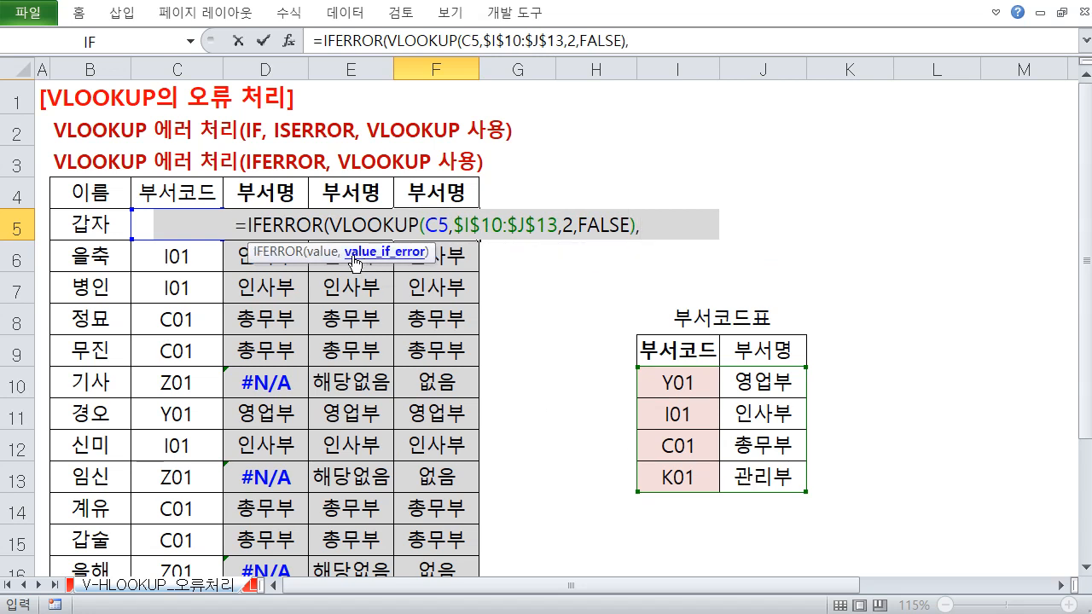
# Step: Check the IFERROR value argument, set value_if_error to an empty string "" and close the function
pyautogui.click(322, 253)
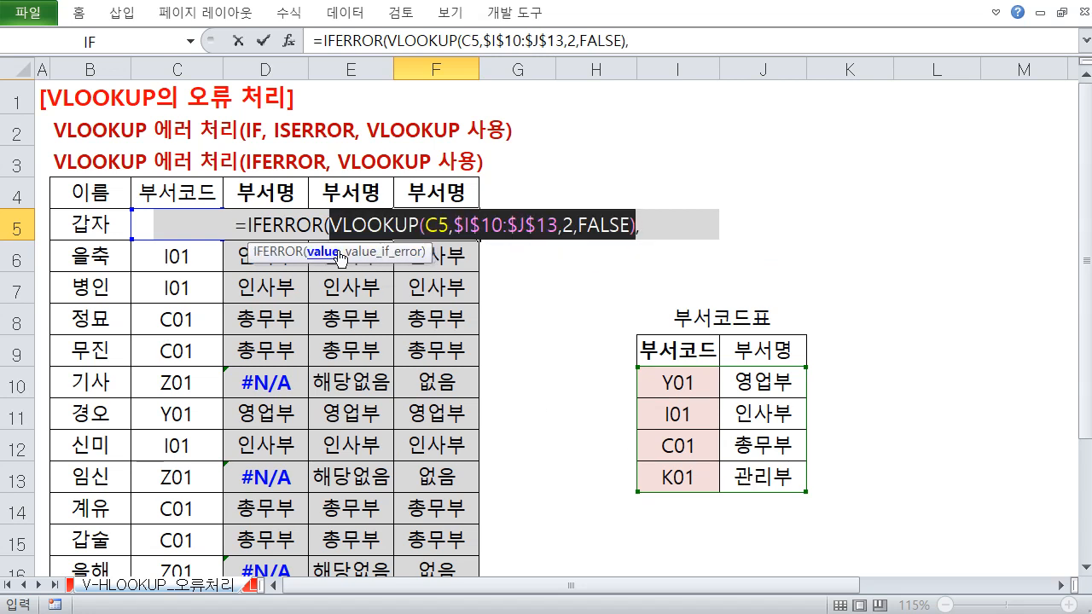
pyautogui.click(374, 254)
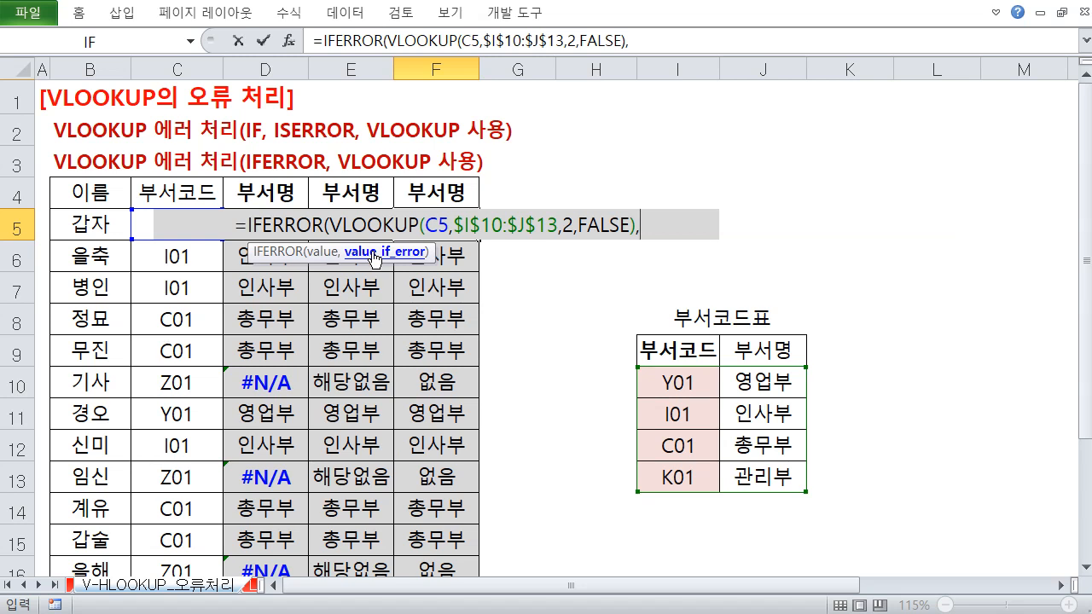
pyautogui.write('"")')
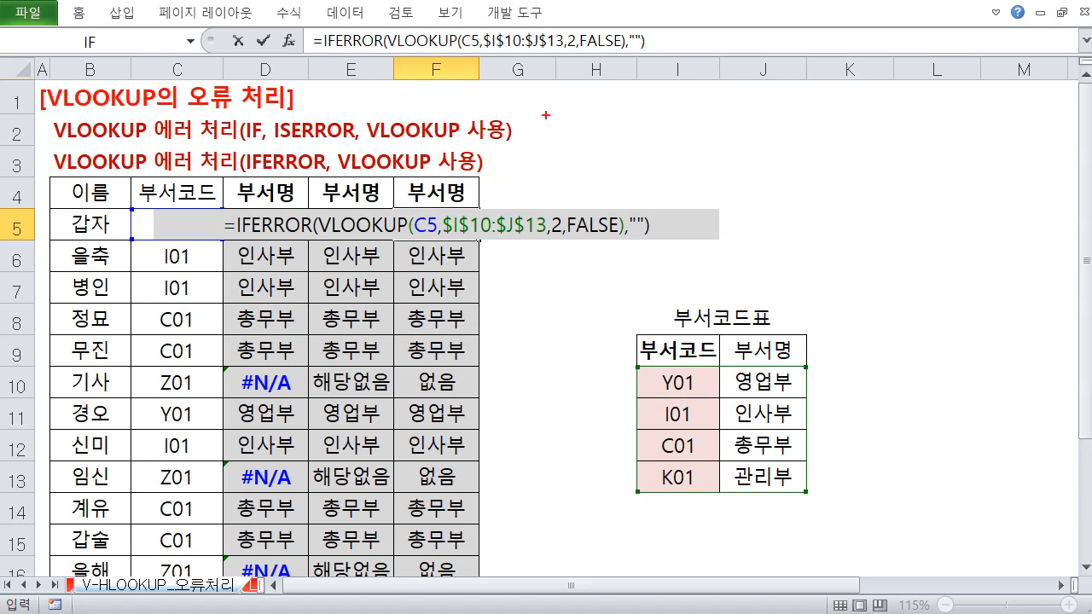
pyautogui.moveTo(542, 111)
pyautogui.mouseDown()
pyautogui.moveTo(554, 117)
pyautogui.moveTo(561, 107)
pyautogui.moveTo(564, 138)
pyautogui.moveTo(597, 119)
pyautogui.moveTo(622, 135)
pyautogui.moveTo(628, 153)
pyautogui.moveTo(633, 135)
pyautogui.moveTo(565, 199)
pyautogui.moveTo(584, 206)
pyautogui.mouseUp()
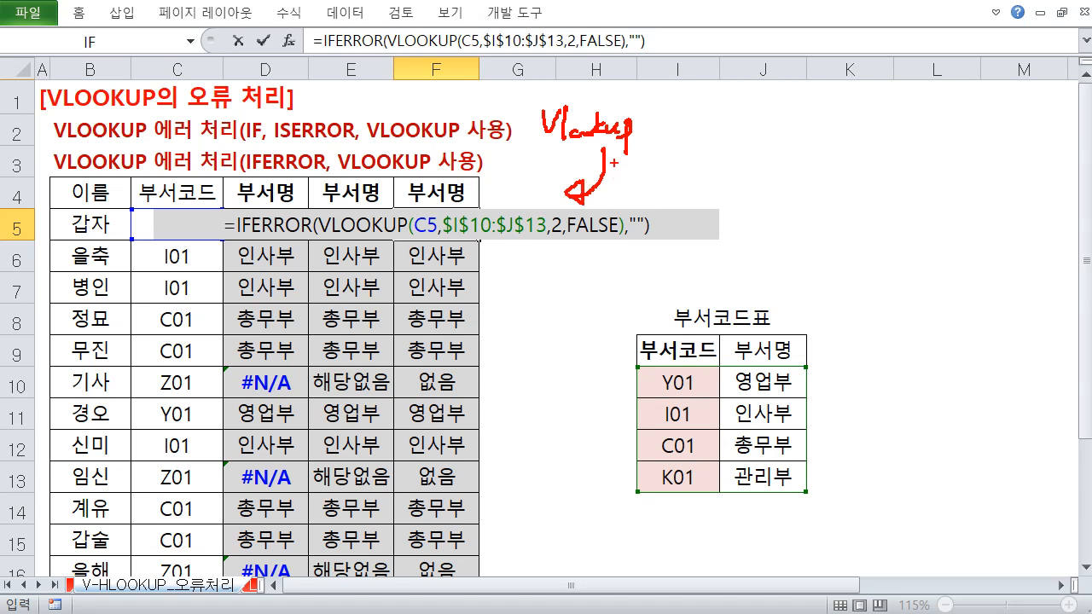
pyautogui.moveTo(619, 152)
pyautogui.mouseDown()
pyautogui.moveTo(619, 176)
pyautogui.moveTo(657, 198)
pyautogui.moveTo(632, 215)
pyautogui.moveTo(650, 220)
pyautogui.moveTo(645, 237)
pyautogui.mouseUp()
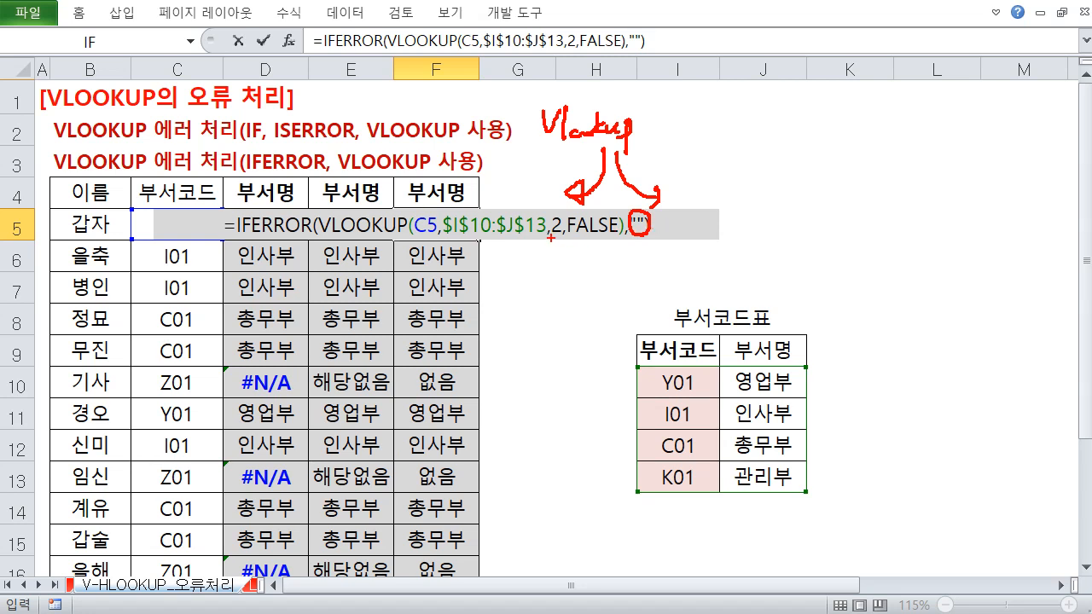
pyautogui.moveTo(547, 234); pyautogui.dragTo(594, 243)
pyautogui.press('Escape')
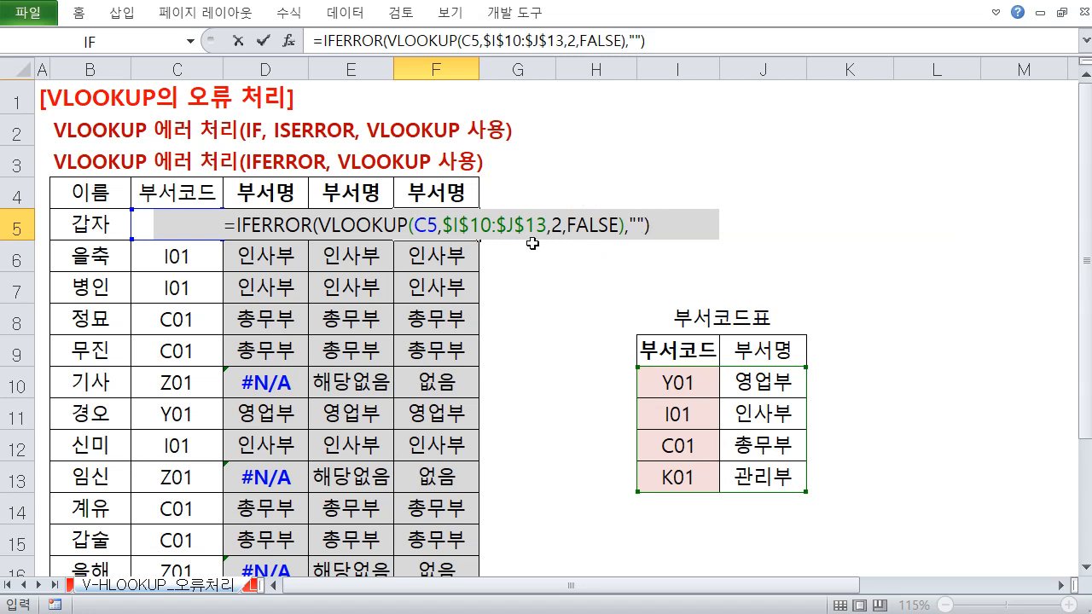
# Step: Commit the IFERROR formula in F5 and fill it down the third 부서명 column through F17
pyautogui.press('Return')
pyautogui.click(456, 217)
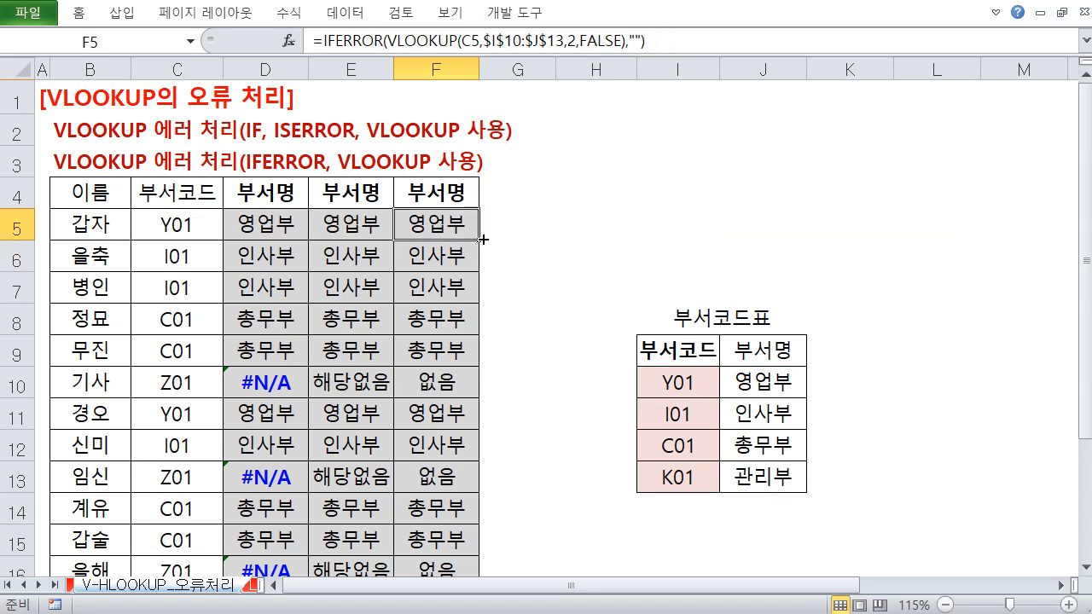
pyautogui.moveTo(479, 240); pyautogui.dragTo(472, 491)
pyautogui.scroll(1, 426, 320)
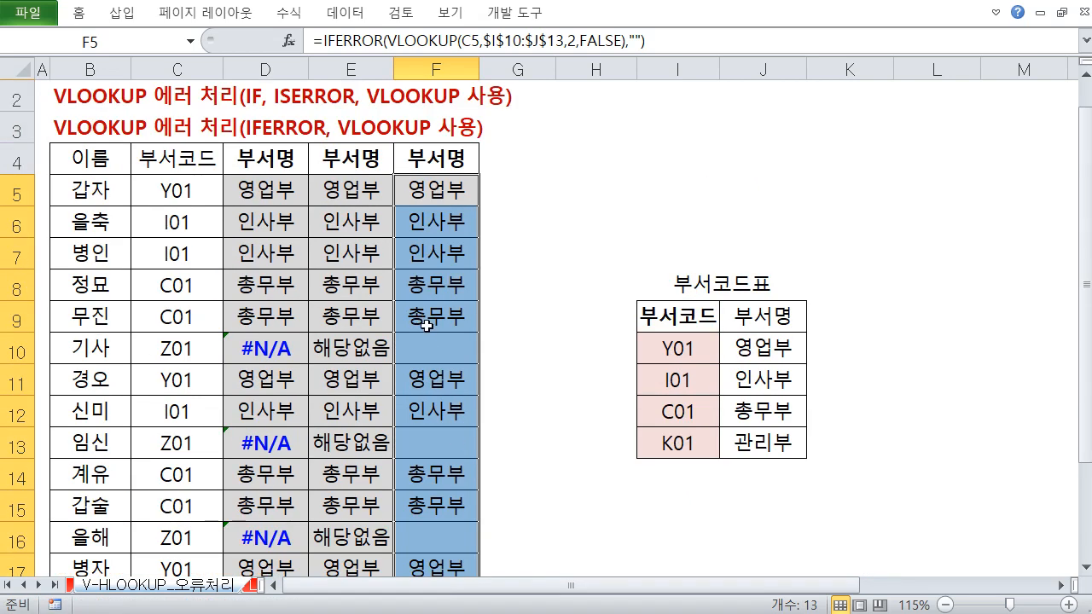
# Step: Examine the sample IF-ISERROR and IFERROR formulas written in rows 19 and 20 below the table
pyautogui.scroll(-2, 437, 290)
pyautogui.click(244, 526)
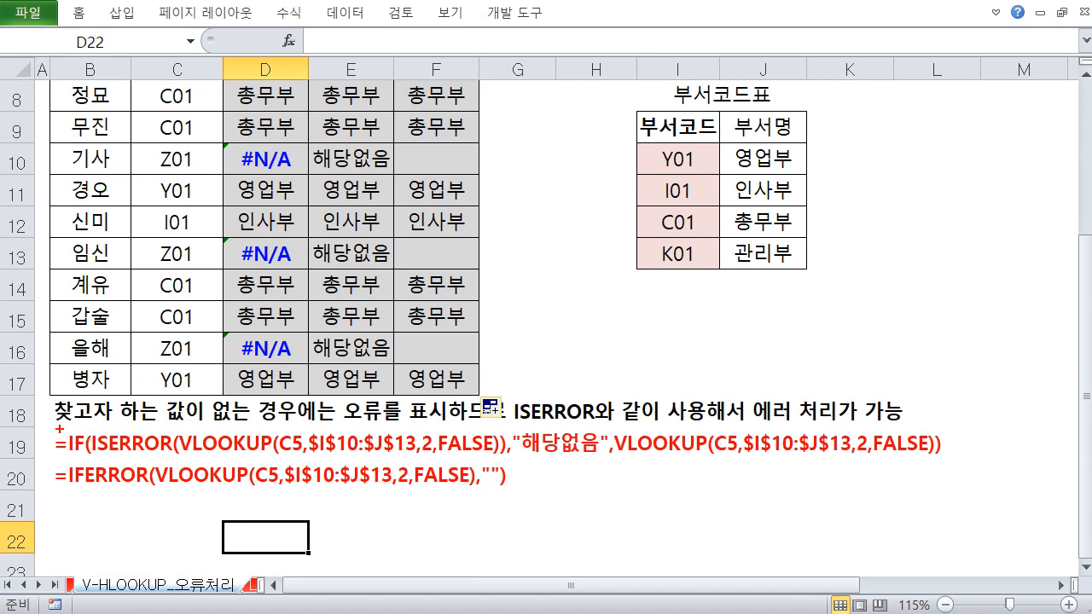
pyautogui.moveTo(41, 425)
pyautogui.mouseDown()
pyautogui.moveTo(151, 457)
pyautogui.moveTo(947, 492)
pyautogui.mouseUp()
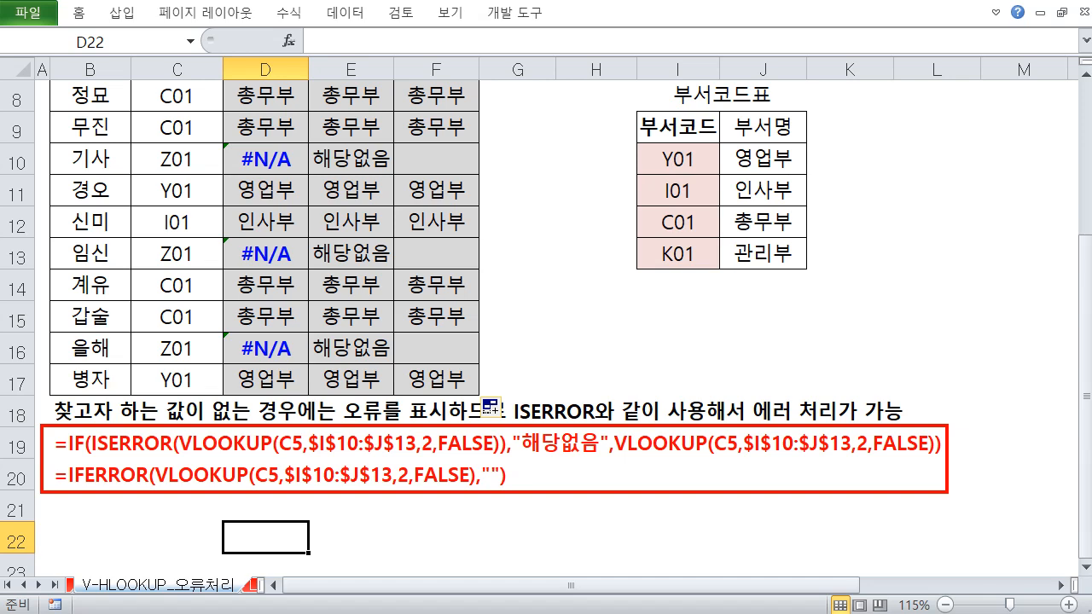
# Step: Open the formula in F5 for editing and examine which parts form IFERROR's value and value_if_error arguments
pyautogui.scroll(2, 266, 308)
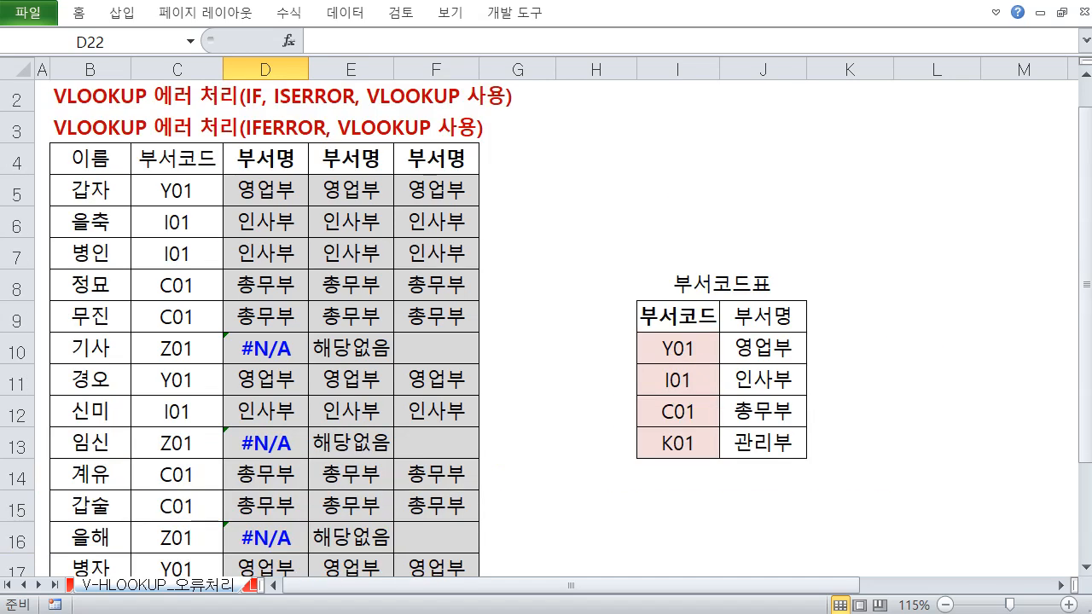
pyautogui.click(443, 181)
pyautogui.doubleClick(440, 184)
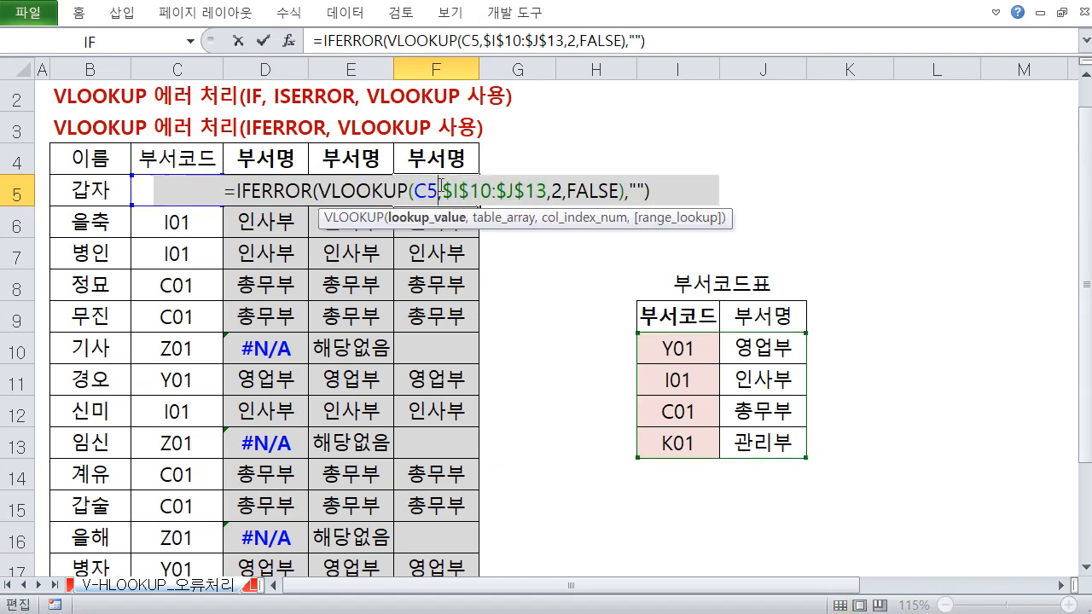
pyautogui.click(416, 224)
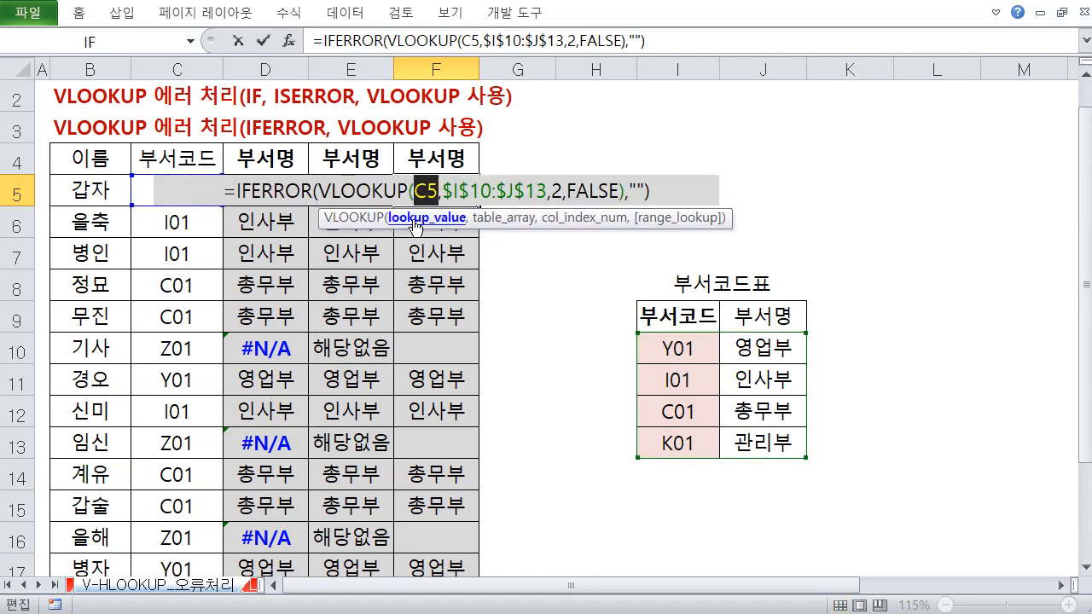
pyautogui.click(272, 195)
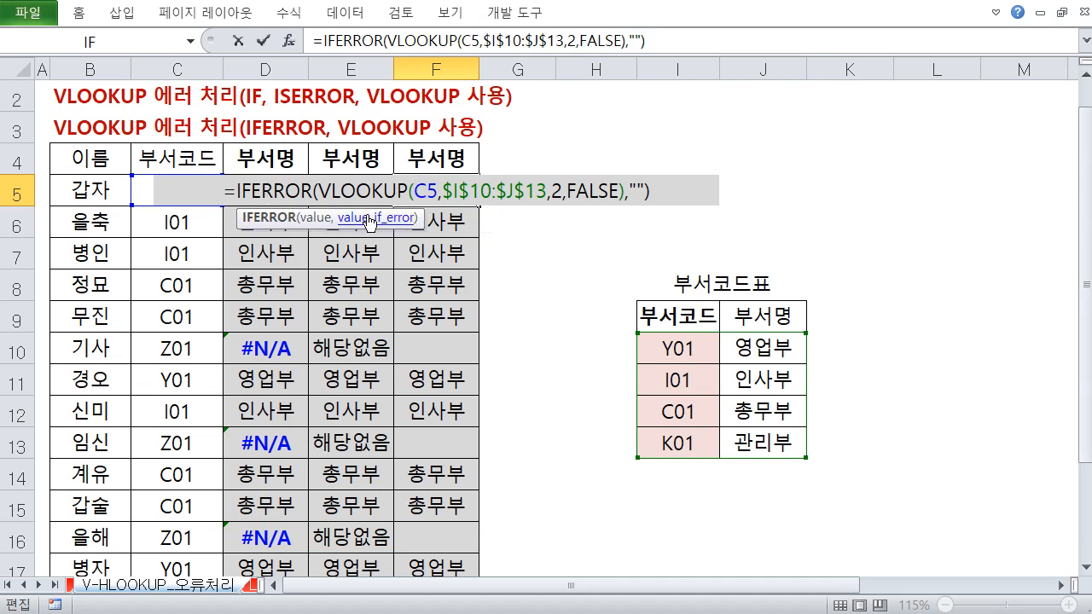
pyautogui.click(316, 219)
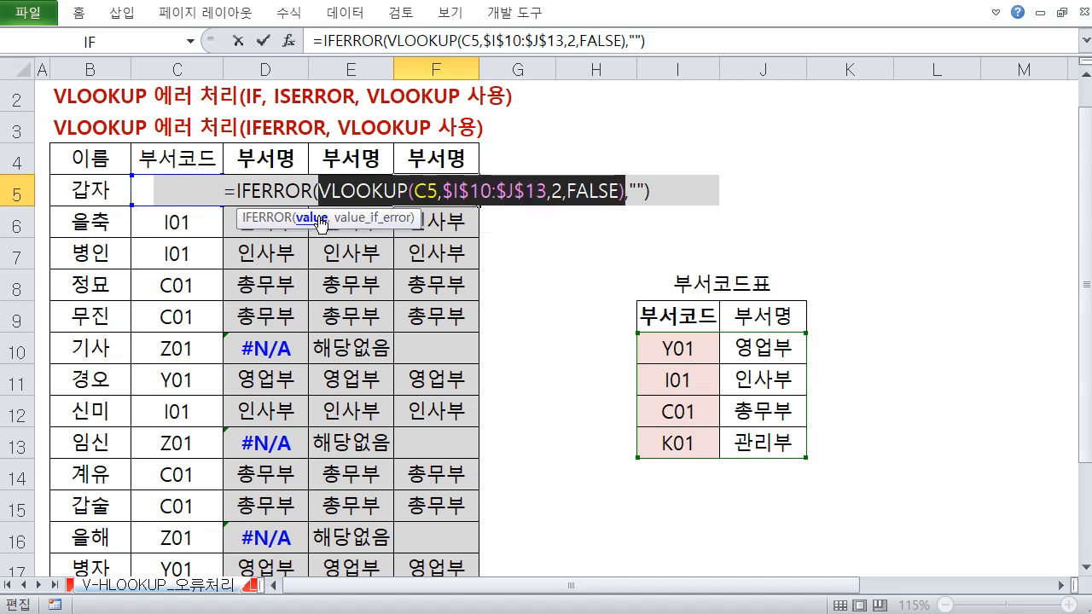
pyautogui.click(374, 220)
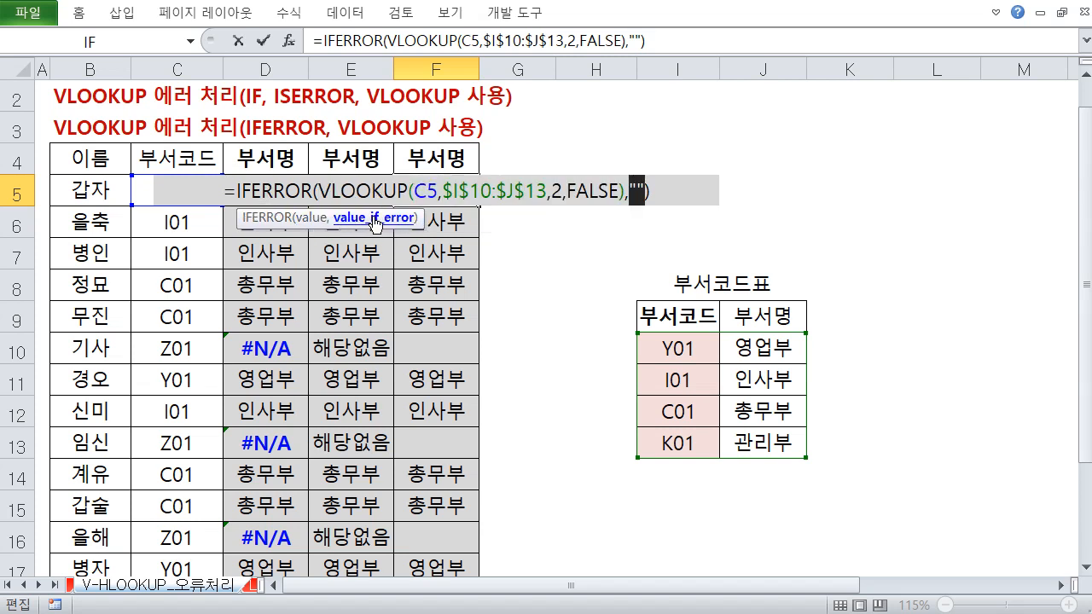
pyautogui.click(356, 191)
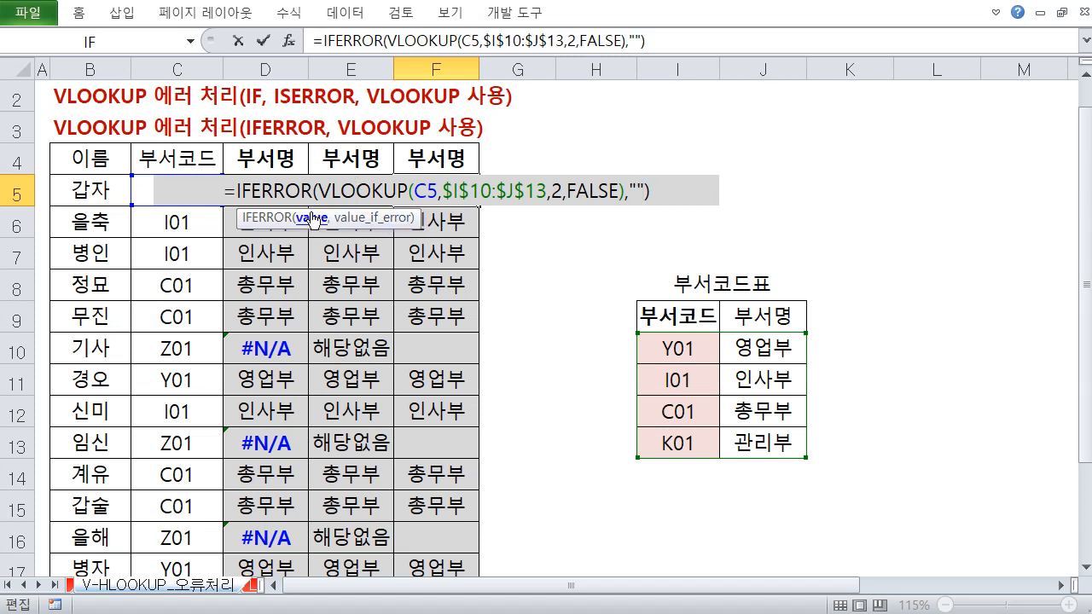
# Step: Examine the nested VLOOKUP's lookup_value, table_array, col_index_num and range_lookup arguments in F5, and leave cell editing
pyautogui.click(439, 191)
pyautogui.click(433, 219)
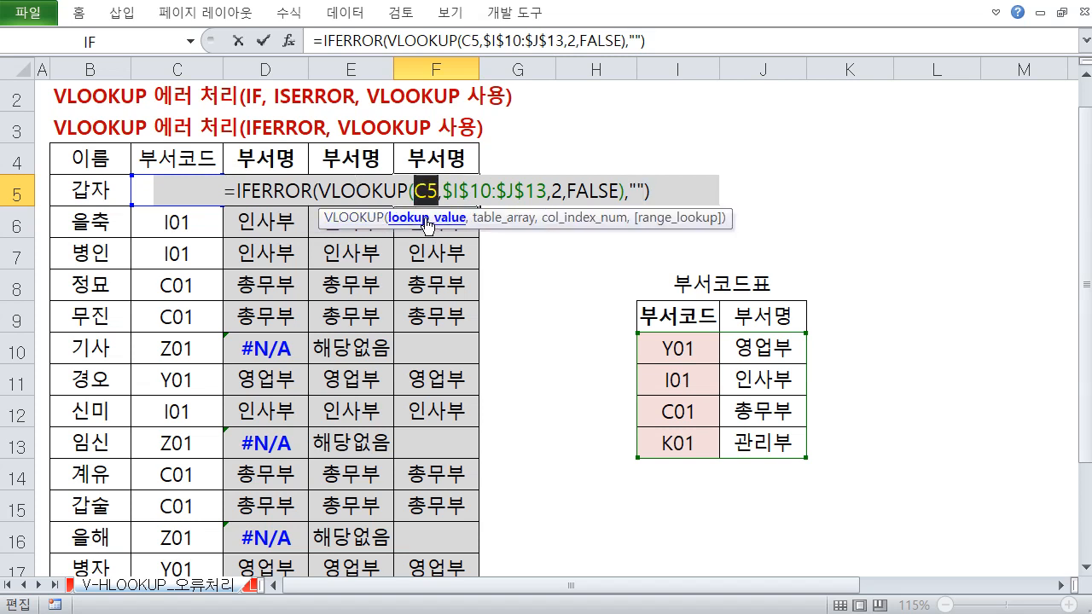
pyautogui.click(499, 218)
pyautogui.click(567, 218)
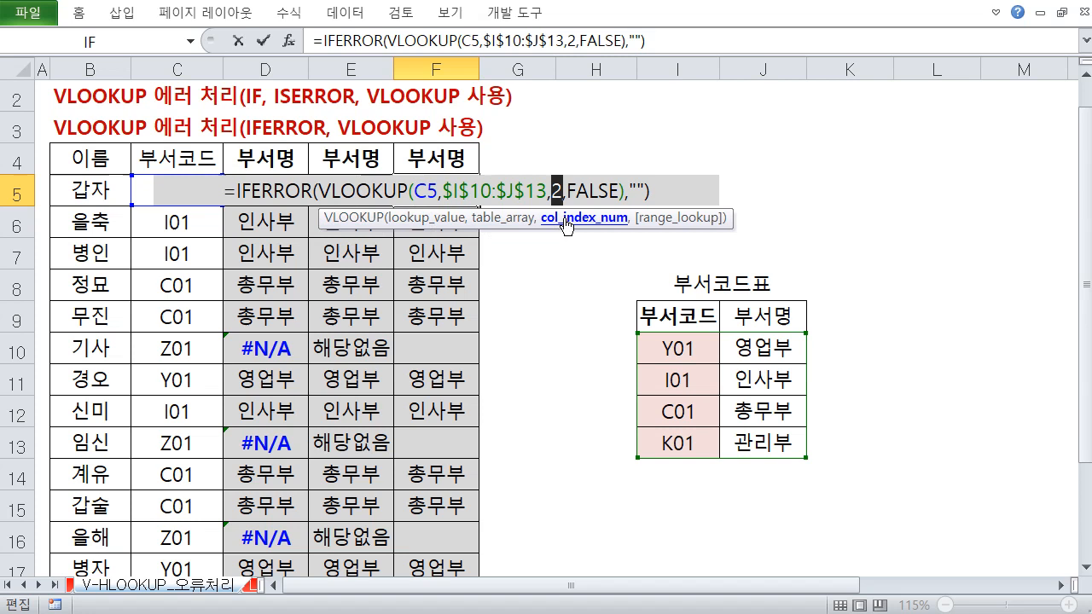
pyautogui.click(639, 219)
pyautogui.press('Escape')
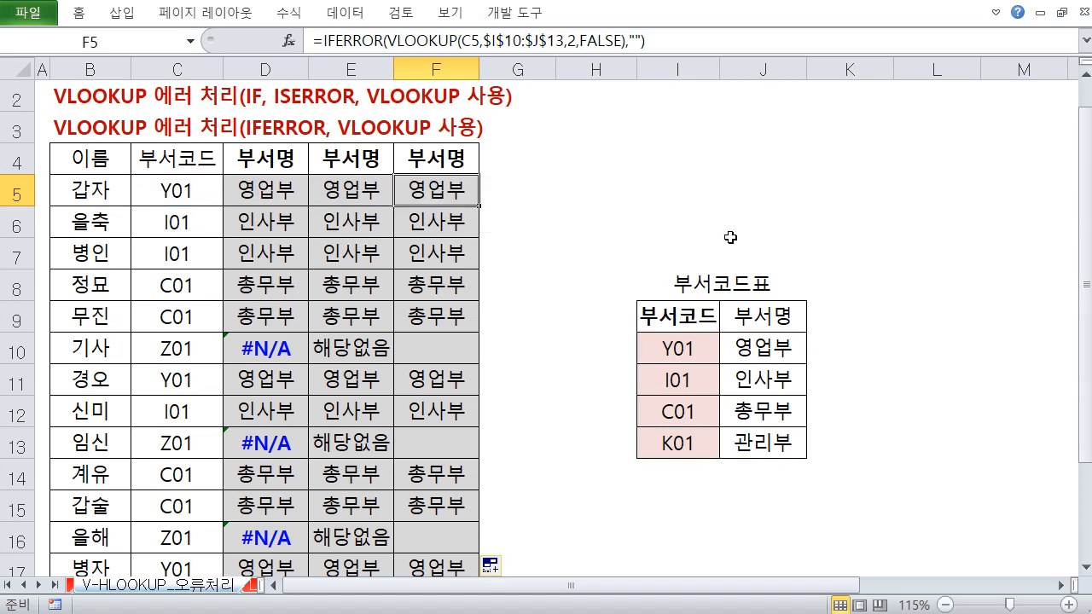